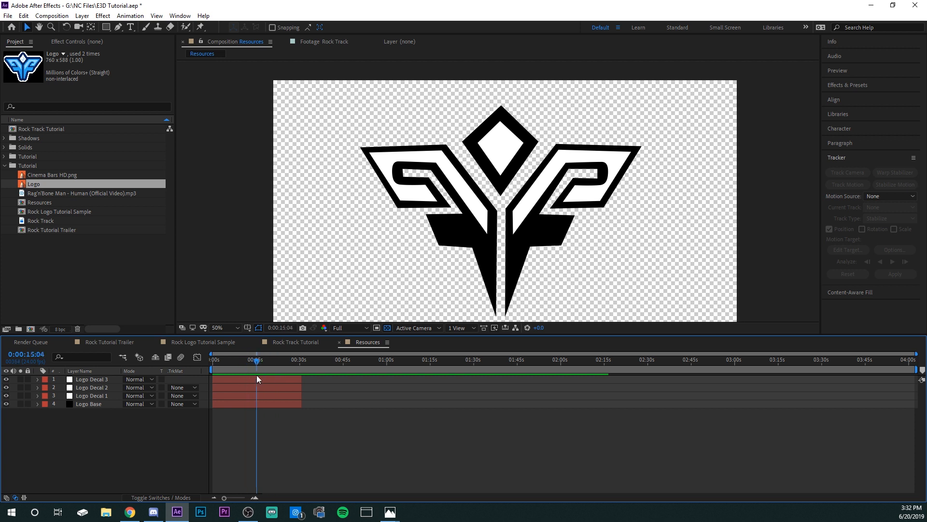
- Replace the four logo layers in the Rock Track Tutorial composition with copies of the base and decal layers from Resources
{"action": "left_click_drag", "start_coordinate": [82, 430], "coordinate": [97, 378]}
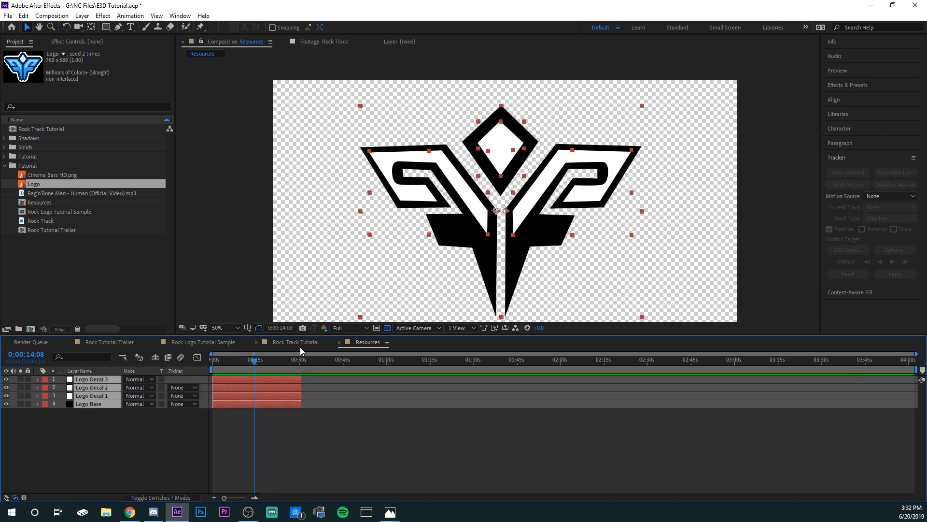
{"action": "left_click", "coordinate": [296, 342]}
{"action": "left_click", "coordinate": [94, 401], "text": "shift"}
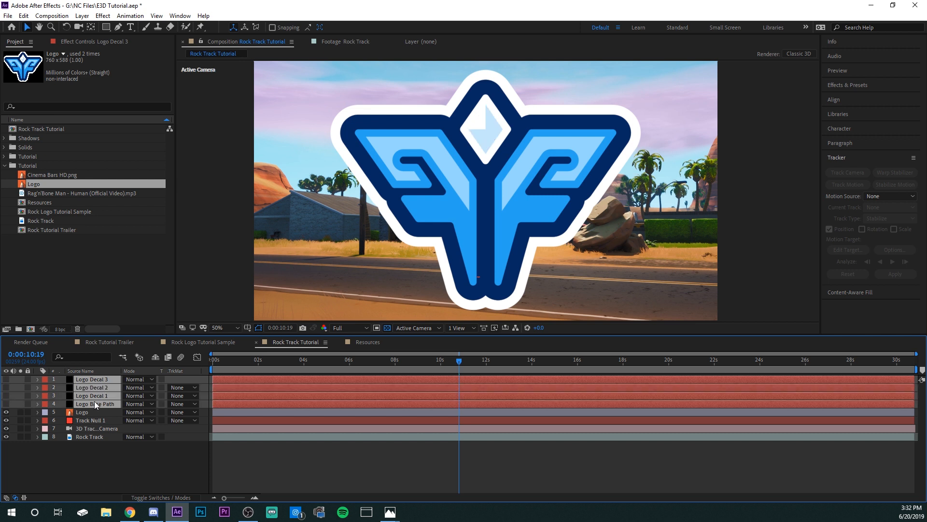
{"action": "key", "text": "Delete"}
{"action": "key", "text": "ctrl+z"}
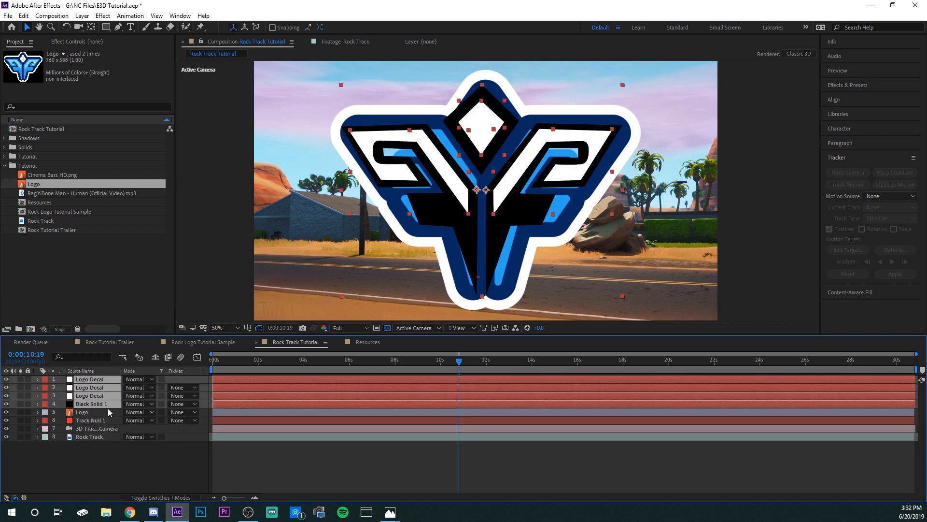
- Hide the three Logo Decal layers, the Black Solid 1 layer and the Logo layer
{"action": "left_click_drag", "start_coordinate": [6, 379], "coordinate": [6, 404]}
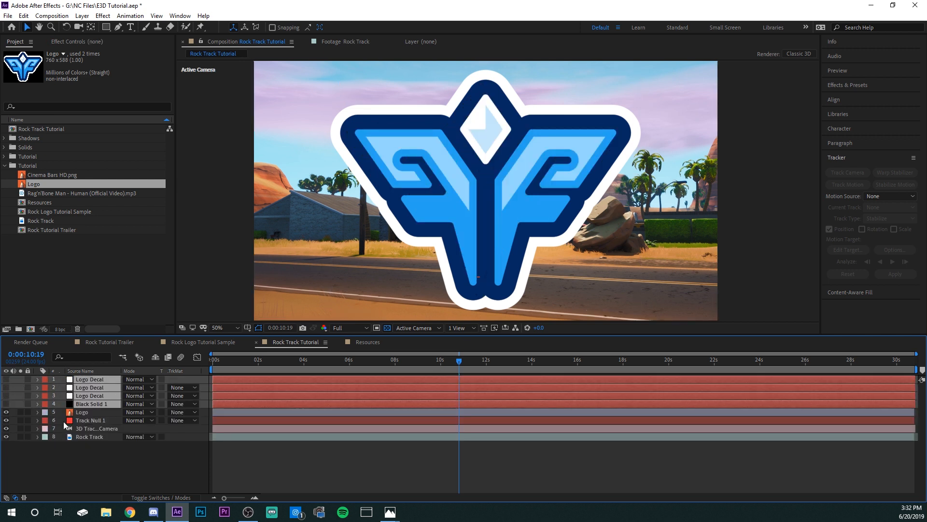
{"action": "left_click", "coordinate": [6, 412]}
{"action": "left_click", "coordinate": [98, 450]}
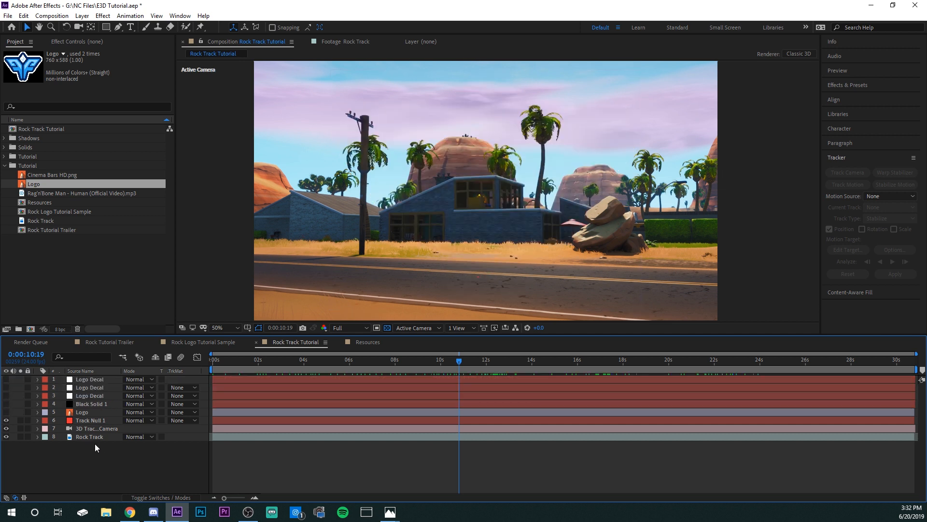
- Move the current time to 0:00:11:01 and look through the four hidden logo shape layers
{"action": "left_click", "coordinate": [466, 367]}
{"action": "left_click", "coordinate": [110, 379]}
{"action": "left_click", "coordinate": [103, 389]}
{"action": "left_click", "coordinate": [103, 394]}
{"action": "left_click", "coordinate": [105, 404]}
{"action": "left_click", "coordinate": [102, 468]}
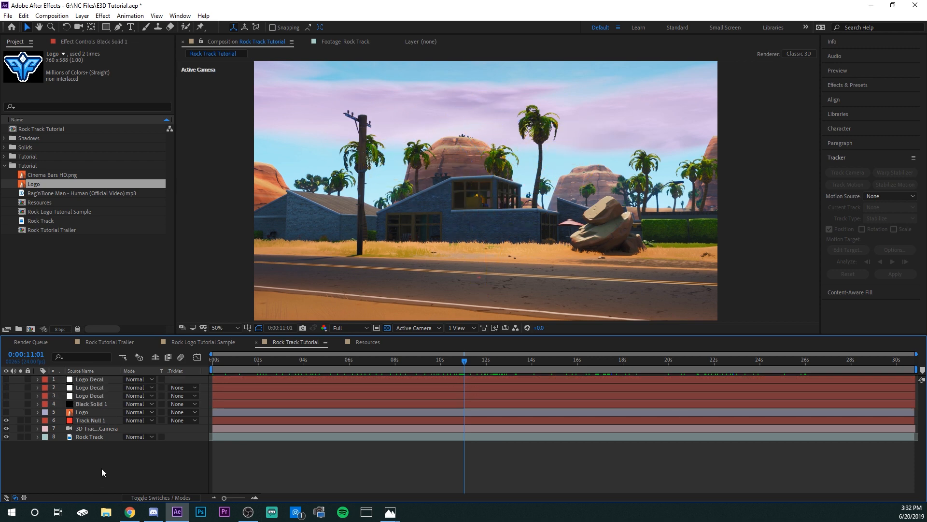
- Create a black 1920 × 1080 px solid layer named E3D
{"action": "key", "text": "ctrl+y"}
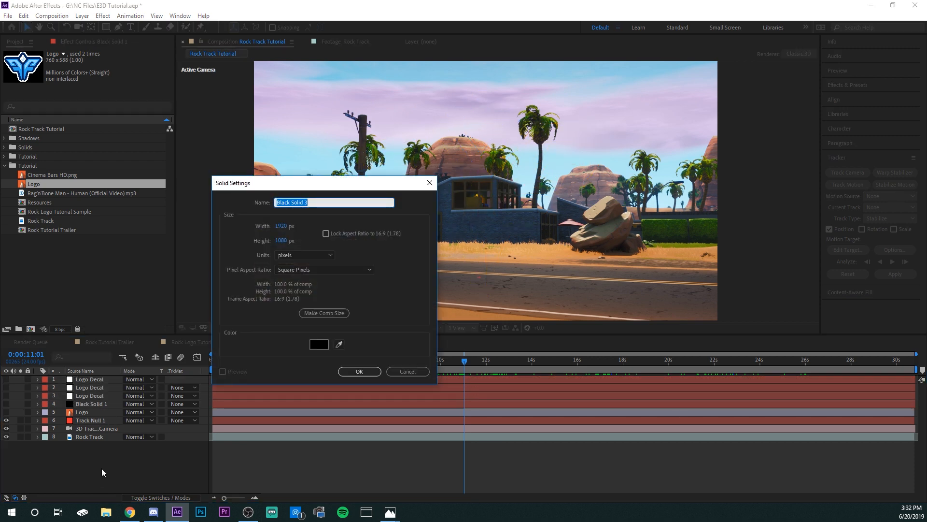
{"action": "type", "text": "E3D"}
{"action": "key", "text": "Return"}
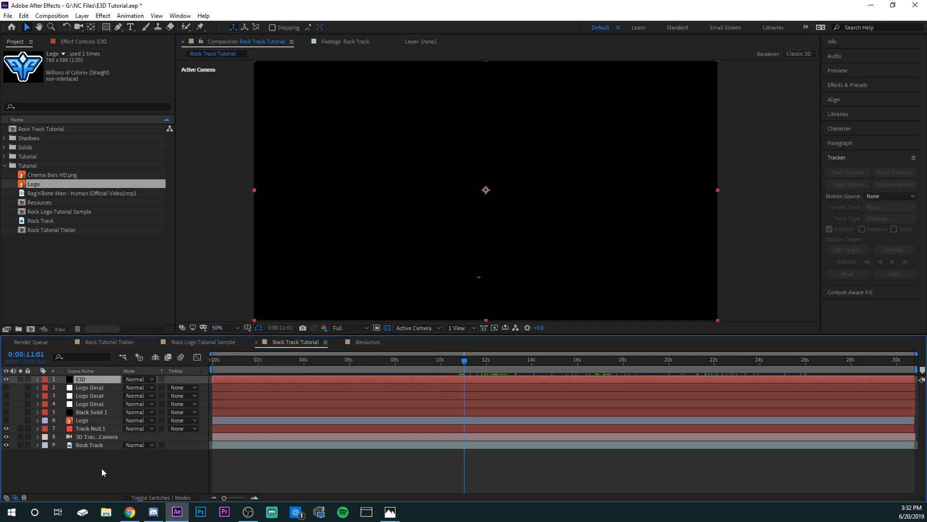
- Apply the Video Copilot Element effect to the E3D layer and reveal its Custom Text and Masks path layers
{"action": "left_click", "coordinate": [857, 87]}
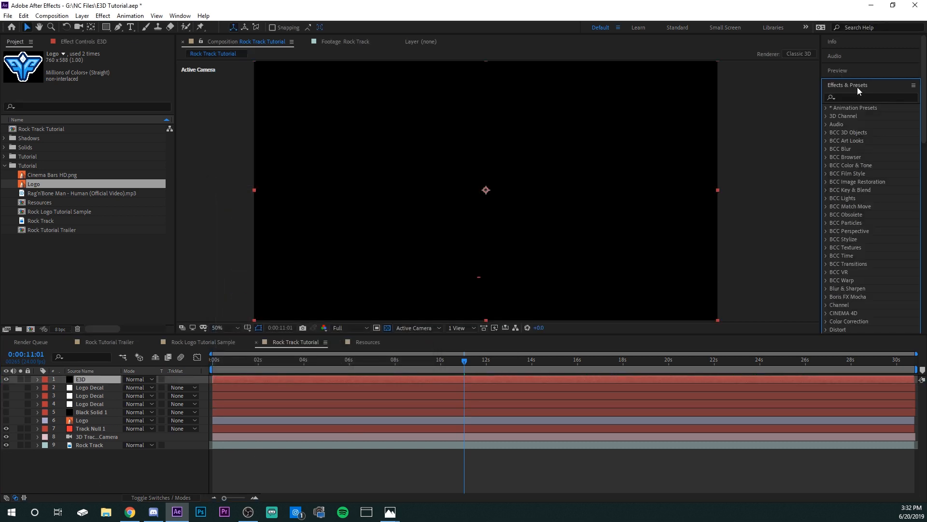
{"action": "left_click", "coordinate": [873, 96]}
{"action": "type", "text": "elem"}
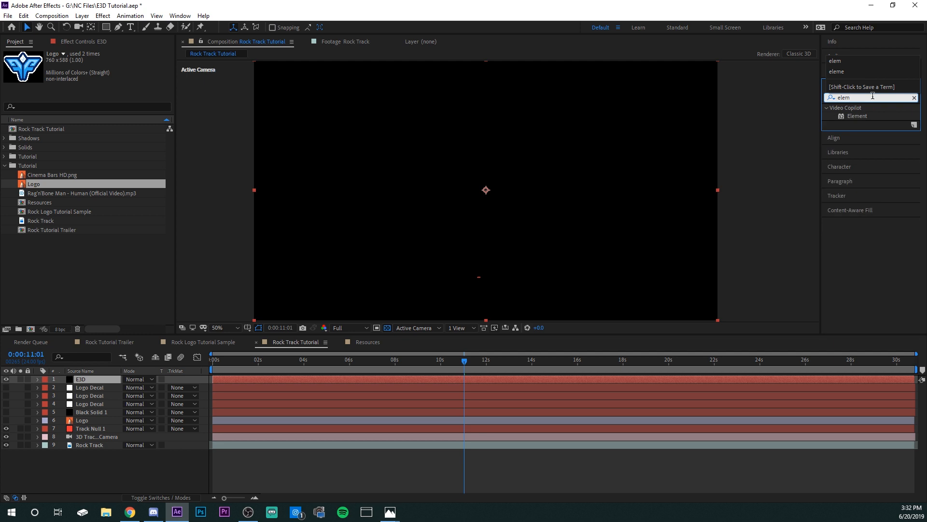
{"action": "double_click", "coordinate": [857, 116]}
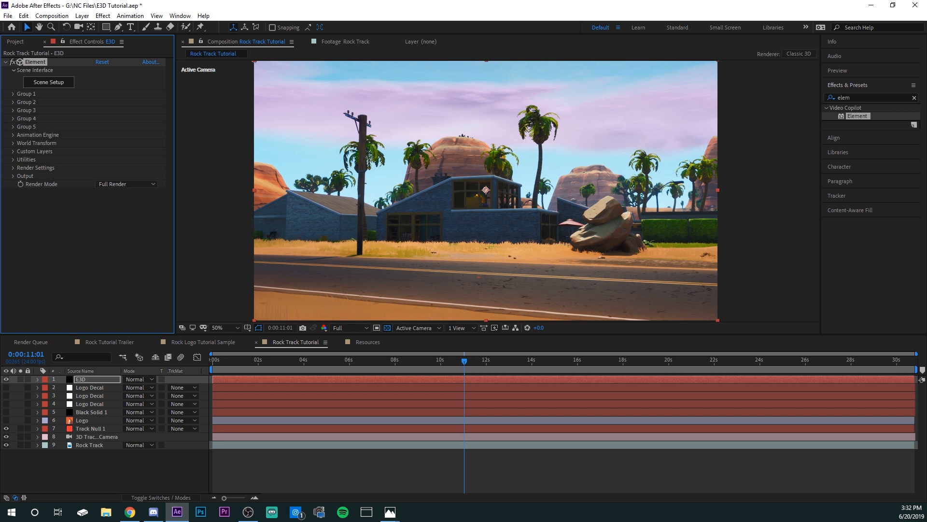
{"action": "left_click", "coordinate": [13, 152]}
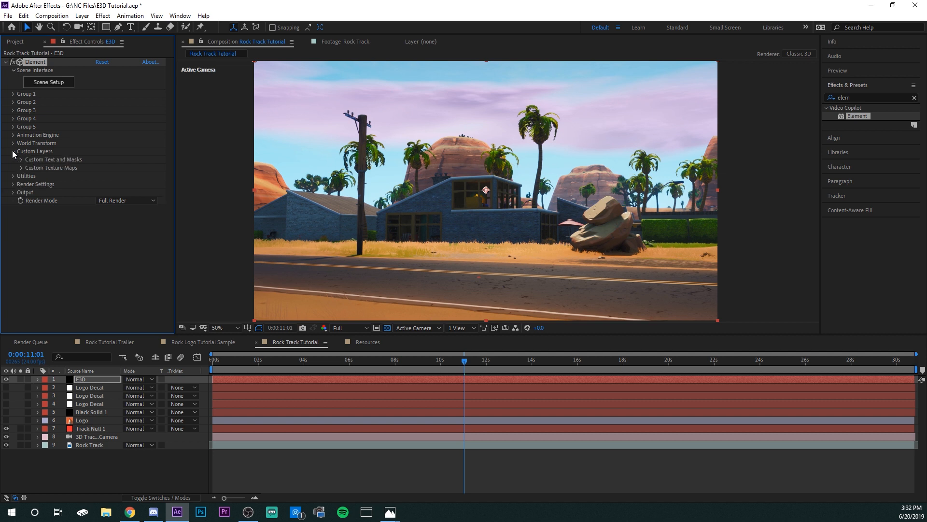
{"action": "left_click", "coordinate": [21, 160]}
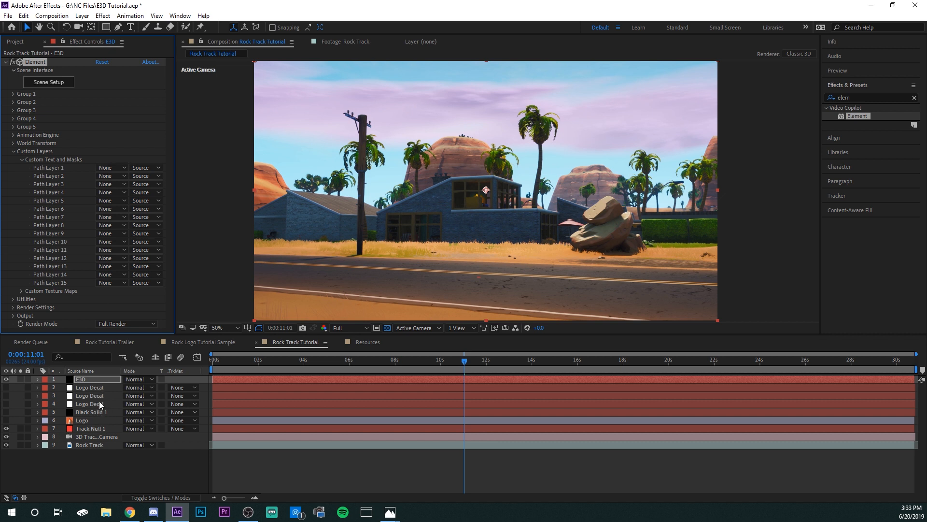
- Step through the logo decal layers to view their mask paths and return to the E3D layer
{"action": "key", "text": "ctrl+Down"}
{"action": "key", "text": "ctrl+Down"}
{"action": "key", "text": "ctrl+Down"}
{"action": "key", "text": "ctrl+Down"}
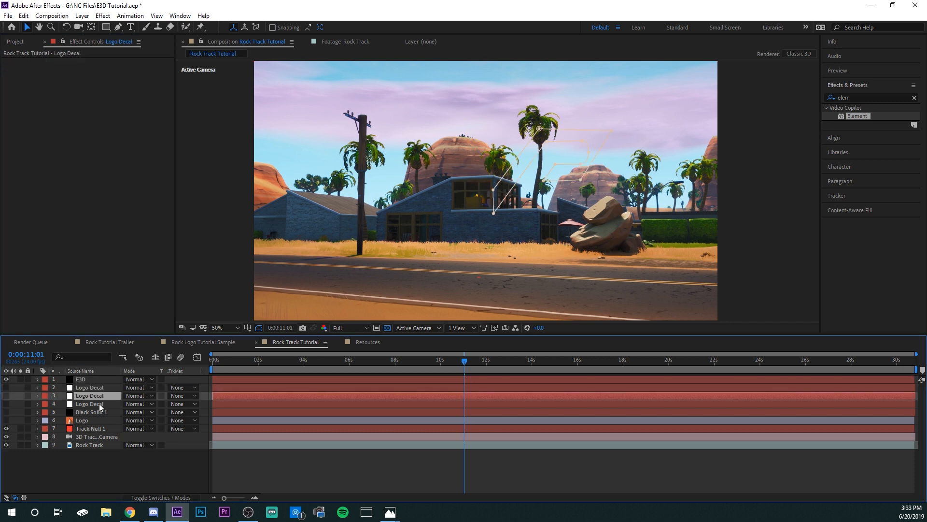
{"action": "left_click", "coordinate": [83, 379]}
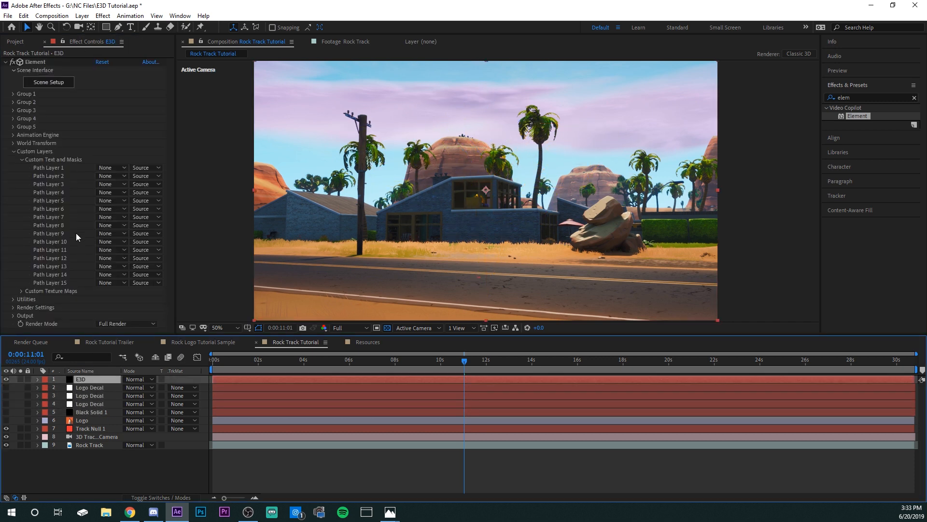
- Assign Logo Base, Logo Decal 1, Logo Decal 2 and Logo Decal 3 to Path Layers 1 to 4 respectively
{"action": "left_click", "coordinate": [119, 168]}
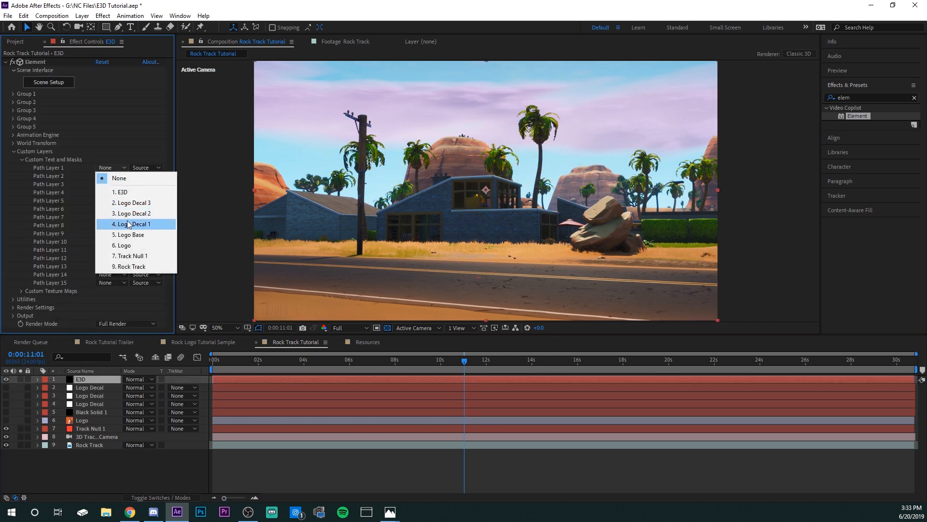
{"action": "left_click", "coordinate": [131, 237]}
{"action": "left_click", "coordinate": [119, 176]}
{"action": "left_click", "coordinate": [138, 233]}
{"action": "left_click", "coordinate": [120, 184]}
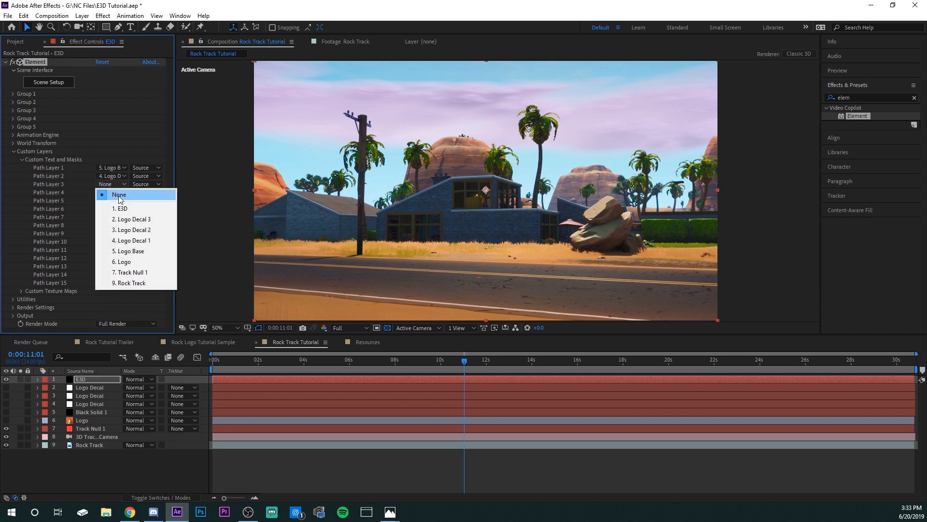
{"action": "left_click", "coordinate": [130, 231]}
{"action": "left_click", "coordinate": [119, 192]}
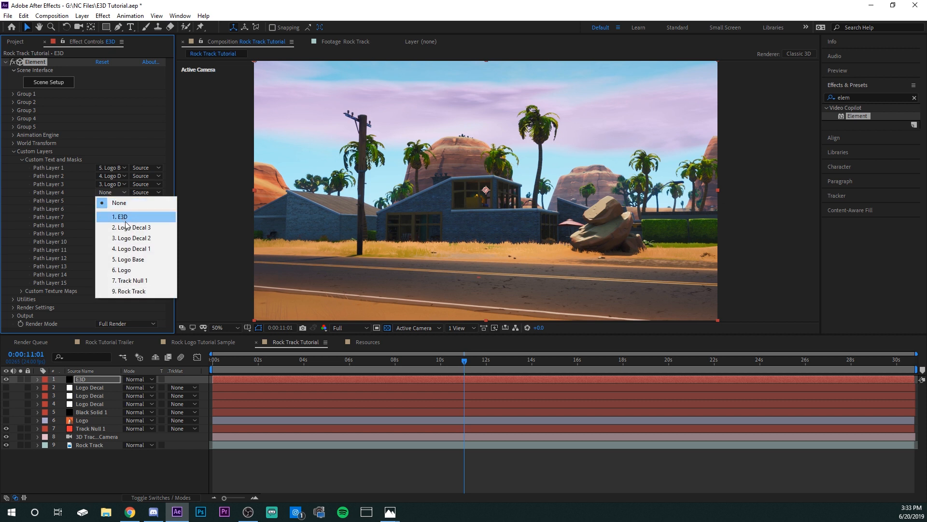
{"action": "left_click", "coordinate": [130, 232]}
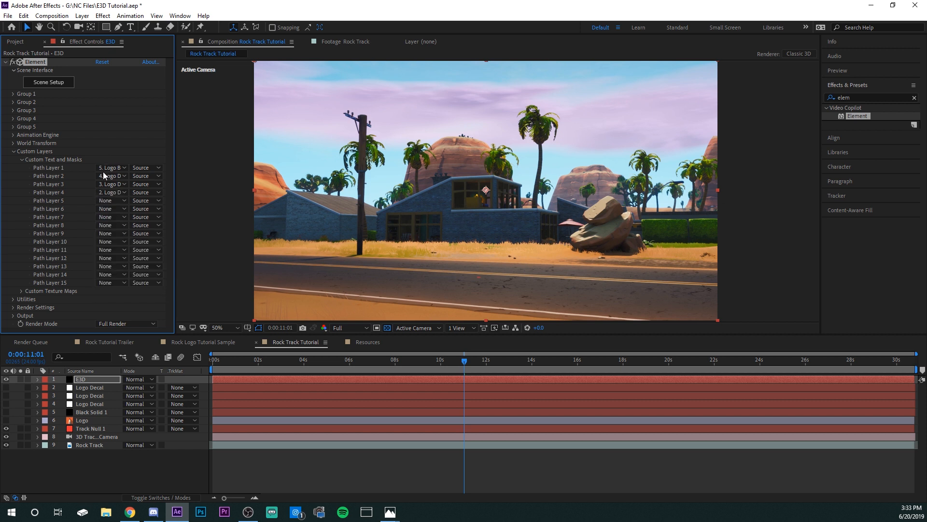
- Set Path Layers 1 to 4 to use Masks instead of Source
{"action": "left_click", "coordinate": [143, 175]}
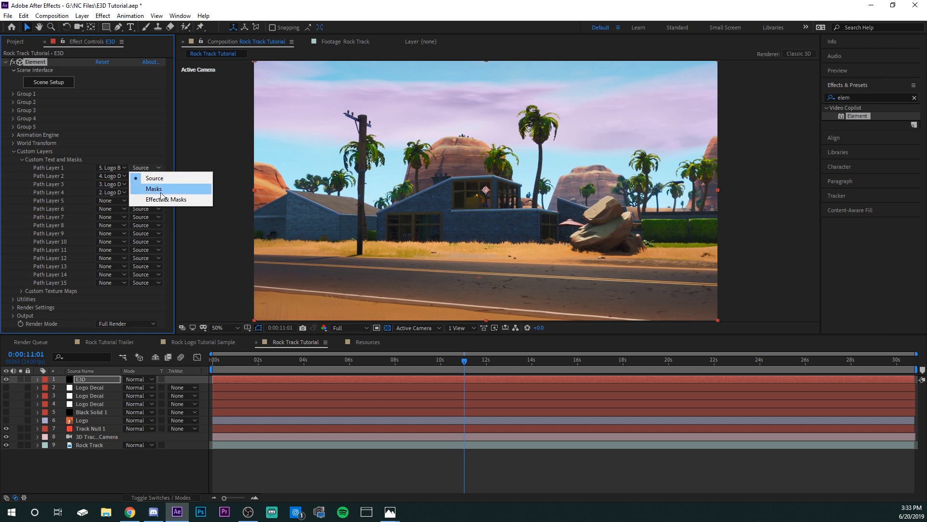
{"action": "left_click", "coordinate": [161, 192]}
{"action": "left_click", "coordinate": [145, 168]}
{"action": "left_click", "coordinate": [153, 180]}
{"action": "left_click", "coordinate": [145, 184]}
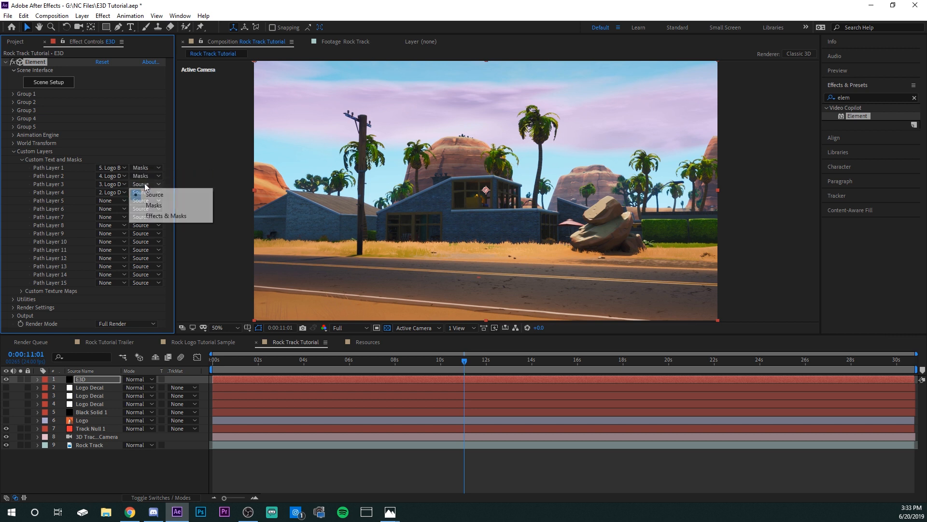
{"action": "left_click", "coordinate": [154, 205]}
{"action": "left_click", "coordinate": [145, 192]}
{"action": "left_click", "coordinate": [154, 213]}
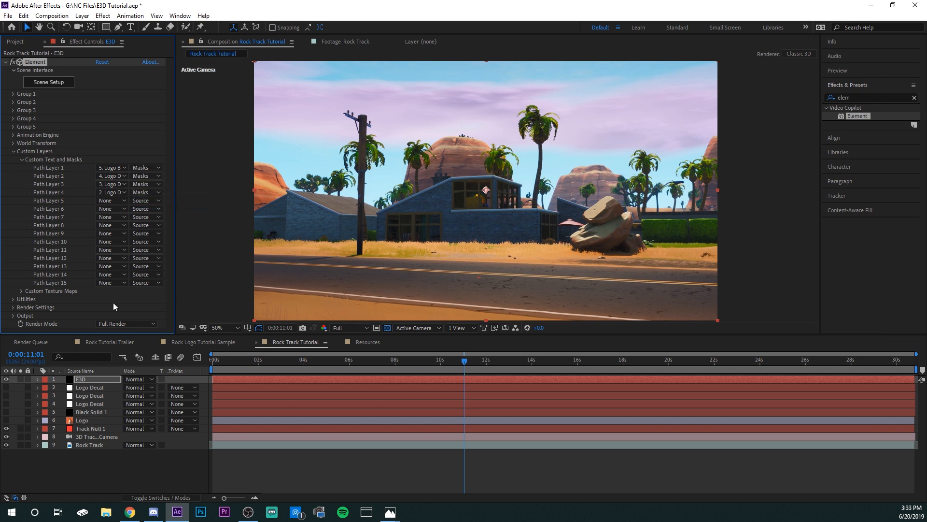
- Open Element's Scene Setup and extrude the logo base from Custom Path 1 into a 3D model
{"action": "left_click", "coordinate": [109, 379]}
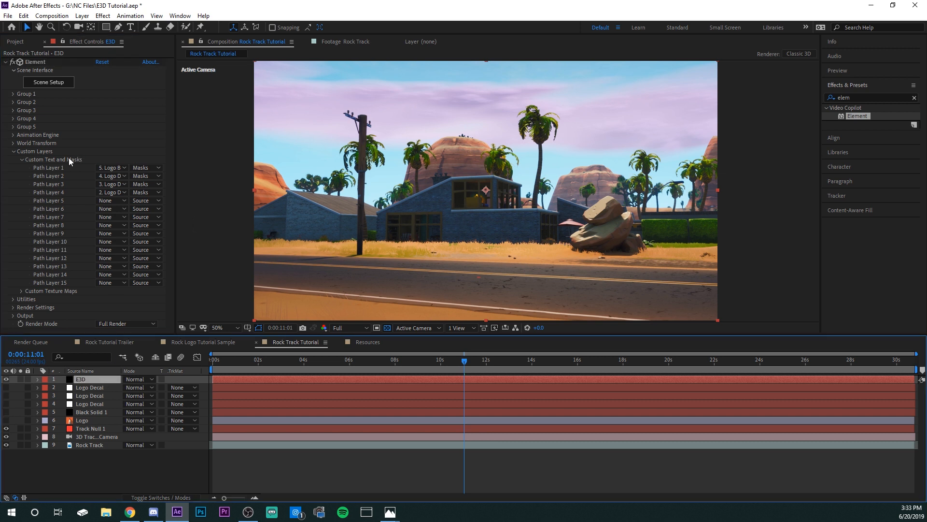
{"action": "left_click", "coordinate": [77, 139]}
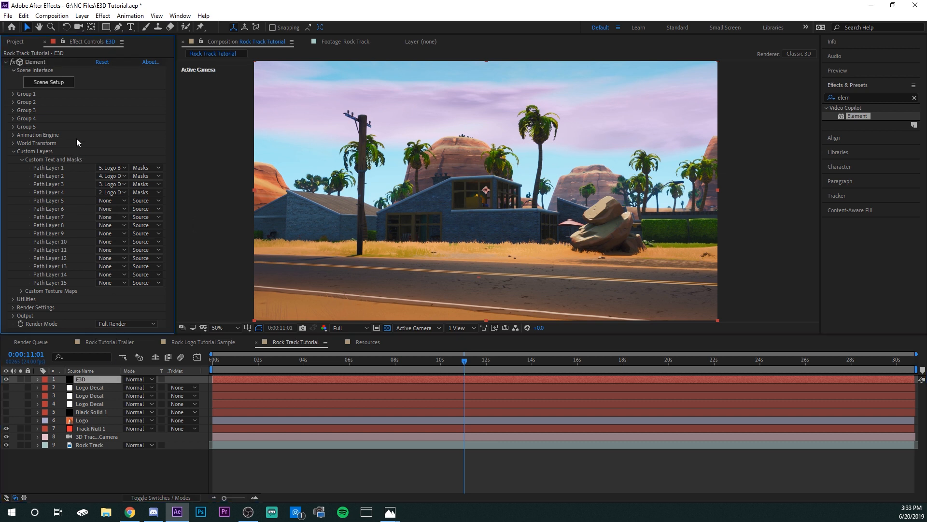
{"action": "left_click", "coordinate": [55, 85]}
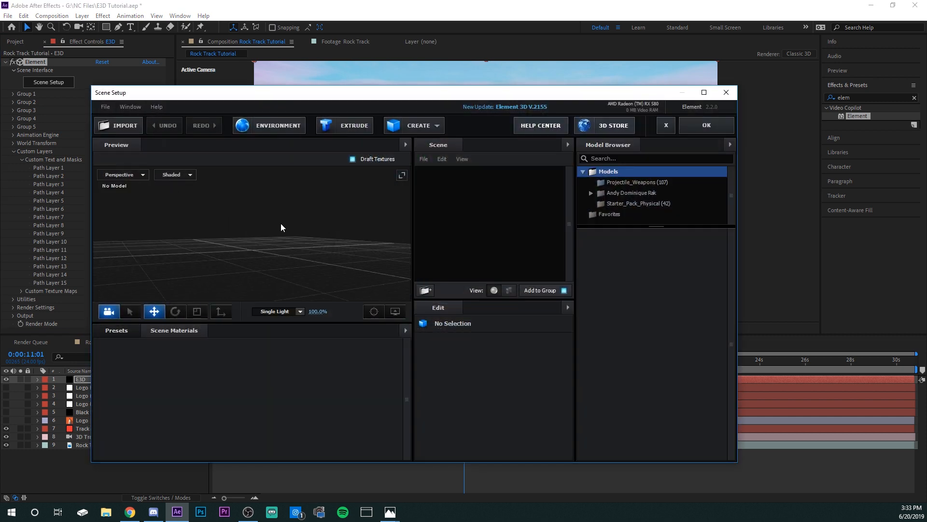
{"action": "mouse_move", "coordinate": [281, 224]}
{"action": "left_mouse_down"}
{"action": "mouse_move", "coordinate": [230, 215]}
{"action": "mouse_move", "coordinate": [259, 233]}
{"action": "mouse_move", "coordinate": [264, 218]}
{"action": "left_mouse_up"}
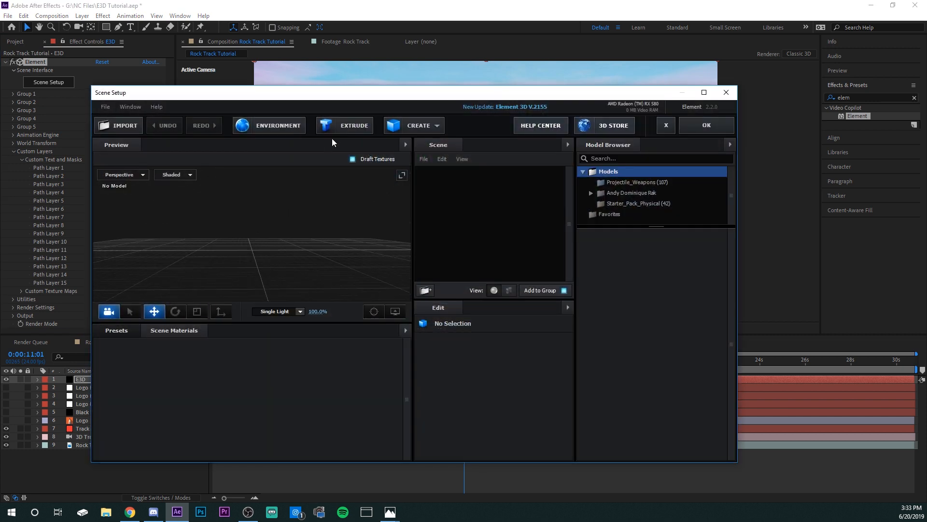
{"action": "left_click", "coordinate": [340, 128]}
{"action": "left_click_drag", "start_coordinate": [338, 226], "coordinate": [377, 290]}
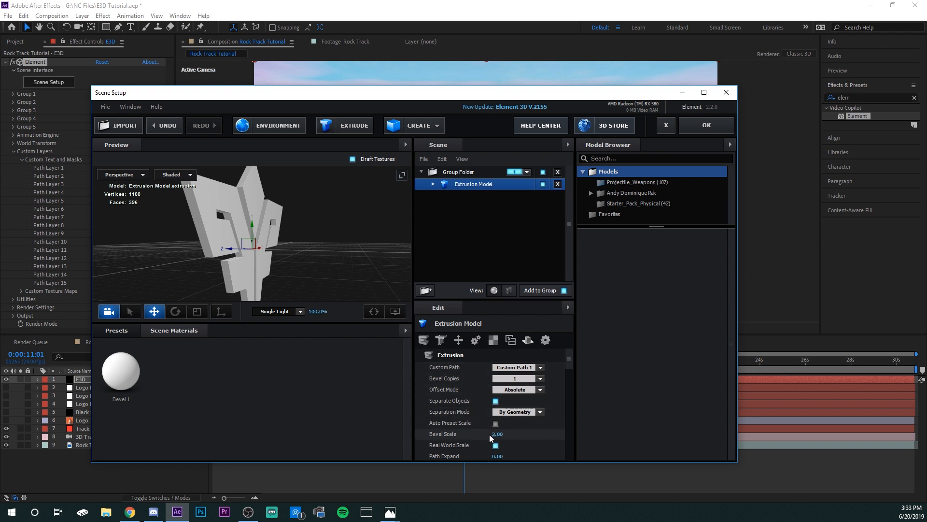
- Set the logo base extrusion's Bevel Scale to 8.91
{"action": "left_click_drag", "start_coordinate": [497, 434], "coordinate": [745, 405]}
{"action": "left_click_drag", "start_coordinate": [406, 297], "coordinate": [291, 266]}
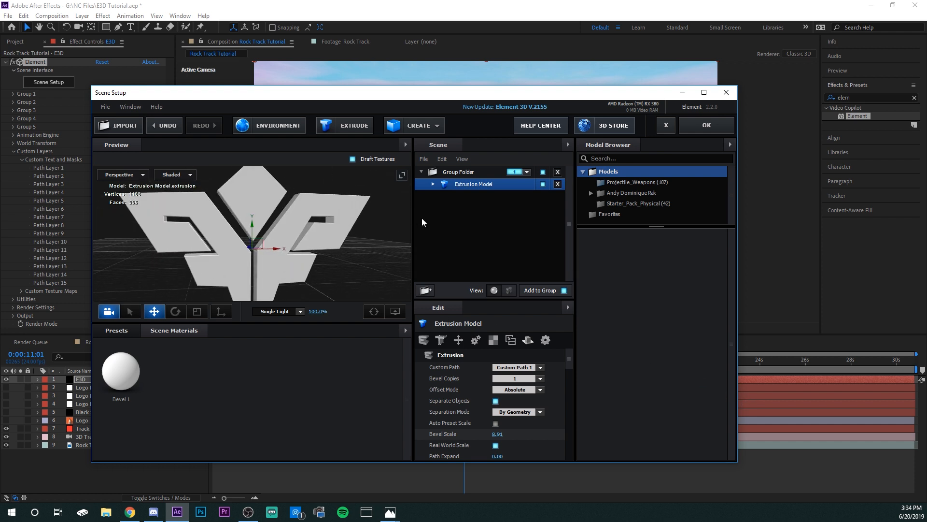
{"action": "left_click_drag", "start_coordinate": [393, 209], "coordinate": [326, 215]}
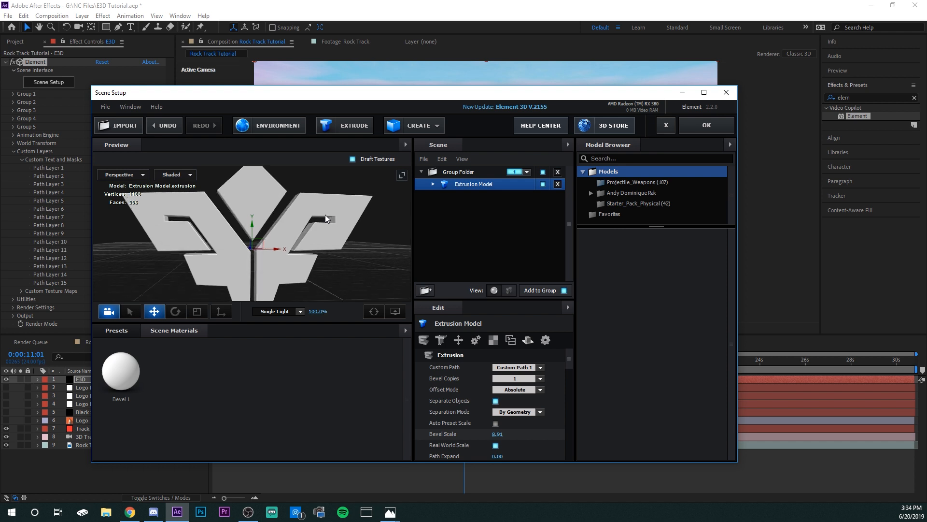
- Duplicate the extrusion model with its material and set the copy to Custom Path 2
{"action": "right_click", "coordinate": [476, 183]}
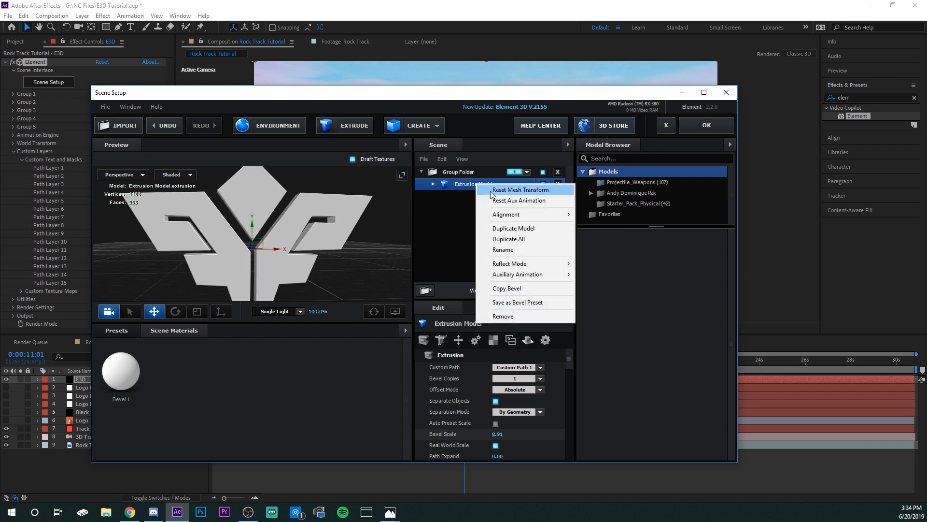
{"action": "left_click", "coordinate": [515, 238]}
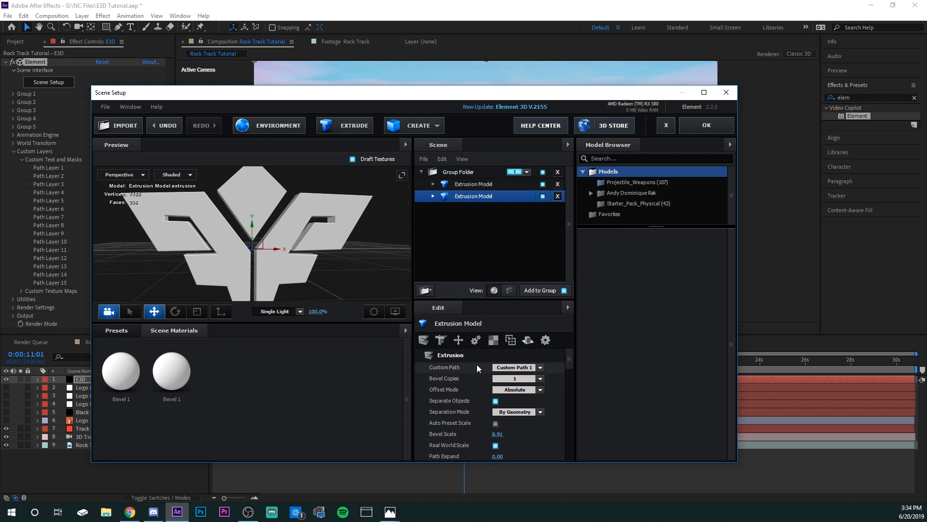
{"action": "left_click", "coordinate": [540, 370]}
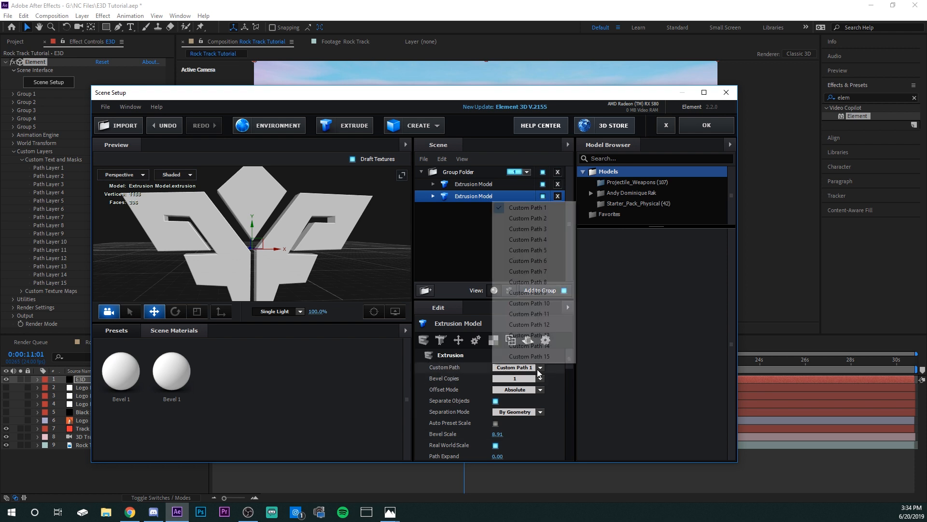
{"action": "left_click", "coordinate": [524, 219]}
- Reposition the second extrusion model along the Z axis relative to the logo base
{"action": "left_click_drag", "start_coordinate": [343, 257], "coordinate": [396, 258]}
{"action": "left_click_drag", "start_coordinate": [217, 250], "coordinate": [266, 248]}
{"action": "left_click_drag", "start_coordinate": [199, 227], "coordinate": [232, 246]}
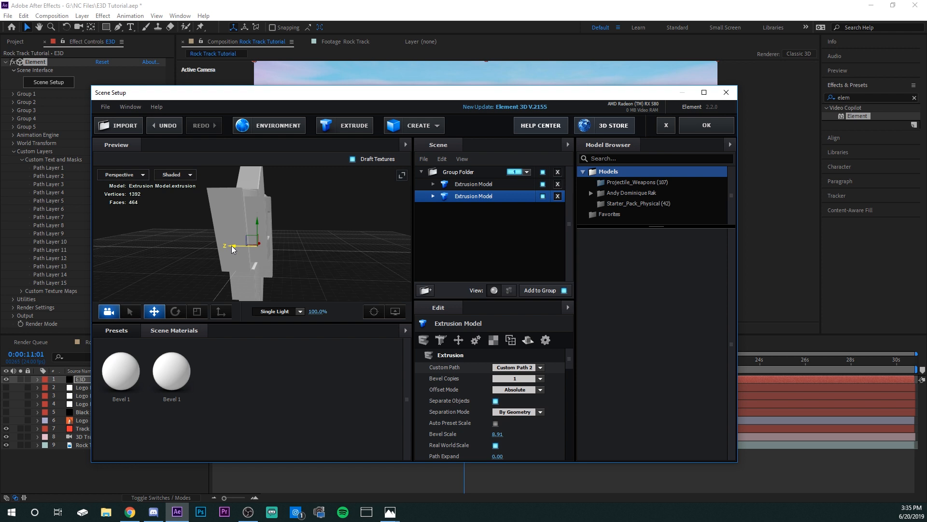
{"action": "mouse_move", "coordinate": [298, 245]}
{"action": "left_mouse_down"}
{"action": "mouse_move", "coordinate": [230, 245]}
{"action": "mouse_move", "coordinate": [242, 236]}
{"action": "mouse_move", "coordinate": [232, 237]}
{"action": "mouse_move", "coordinate": [286, 249]}
{"action": "left_mouse_up"}
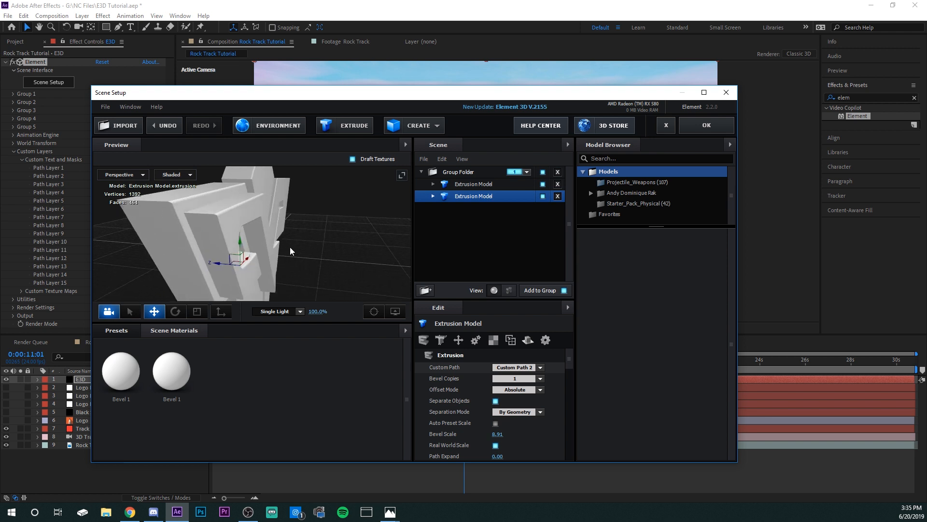
- Set the Bevel Curve to 0 on the second extrusion model's bevel
{"action": "left_click", "coordinate": [433, 195]}
{"action": "left_click", "coordinate": [464, 209]}
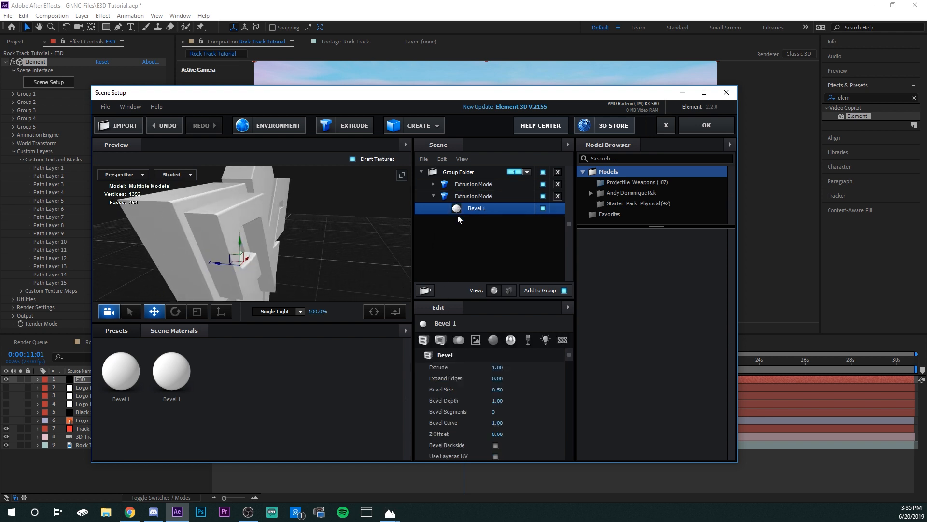
{"action": "left_click", "coordinate": [497, 424]}
{"action": "type", "text": "0"}
{"action": "key", "text": "Return"}
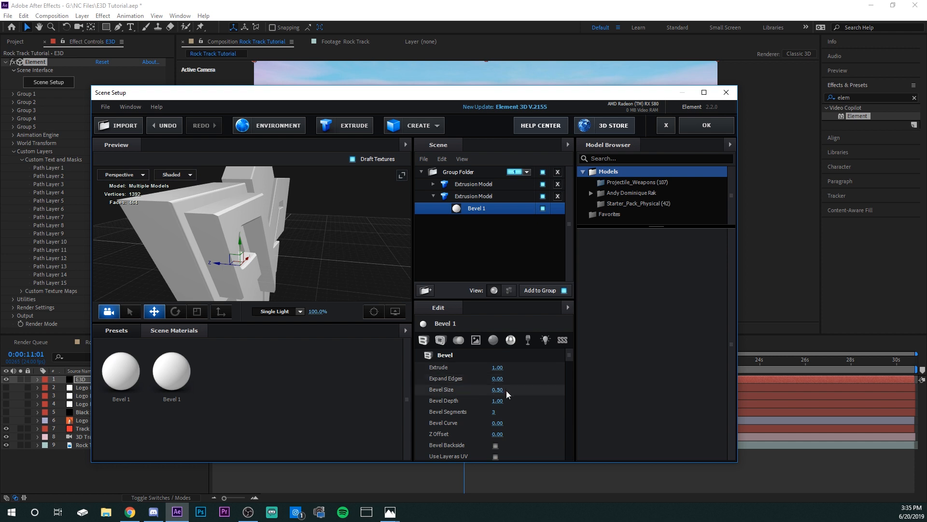
- Set the second extrusion's Bevel Size to 0.90 and Expand Edges to -0.10
{"action": "left_click_drag", "start_coordinate": [503, 390], "coordinate": [521, 391]}
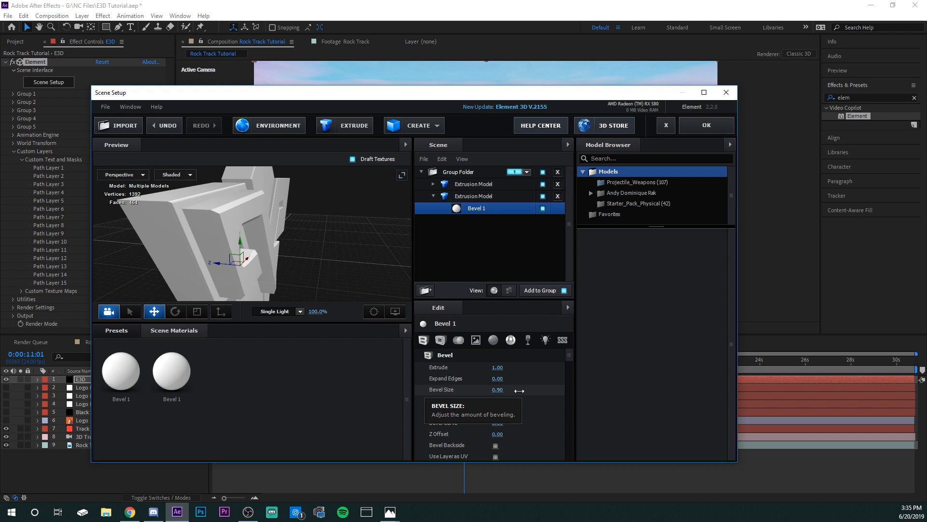
{"action": "mouse_move", "coordinate": [302, 265]}
{"action": "left_mouse_down"}
{"action": "mouse_move", "coordinate": [248, 255]}
{"action": "mouse_move", "coordinate": [263, 250]}
{"action": "mouse_move", "coordinate": [272, 260]}
{"action": "mouse_move", "coordinate": [260, 255]}
{"action": "mouse_move", "coordinate": [271, 241]}
{"action": "mouse_move", "coordinate": [301, 265]}
{"action": "mouse_move", "coordinate": [246, 252]}
{"action": "mouse_move", "coordinate": [317, 269]}
{"action": "left_mouse_up"}
{"action": "left_click_drag", "start_coordinate": [497, 378], "coordinate": [492, 376]}
{"action": "left_click_drag", "start_coordinate": [259, 230], "coordinate": [287, 225]}
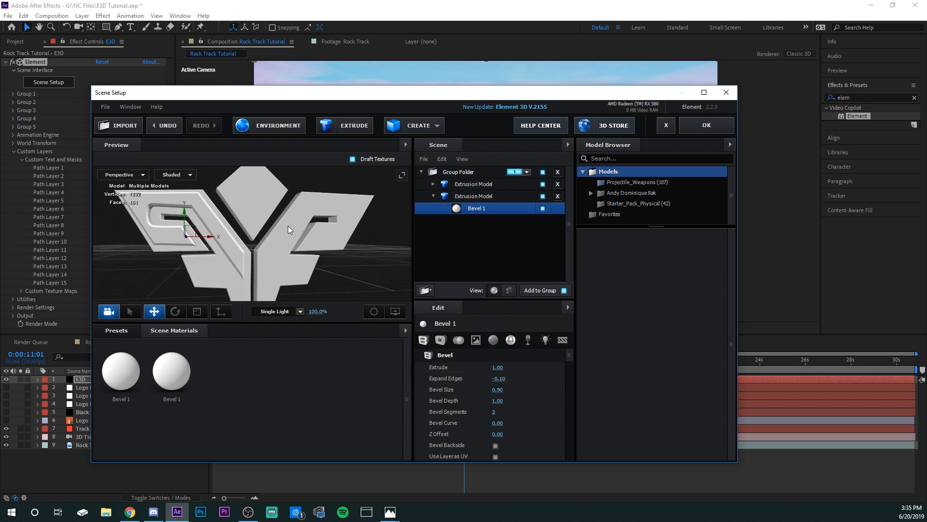
- Duplicate the second extrusion model with its material and set the copy to Custom Path 3
{"action": "left_click", "coordinate": [476, 197]}
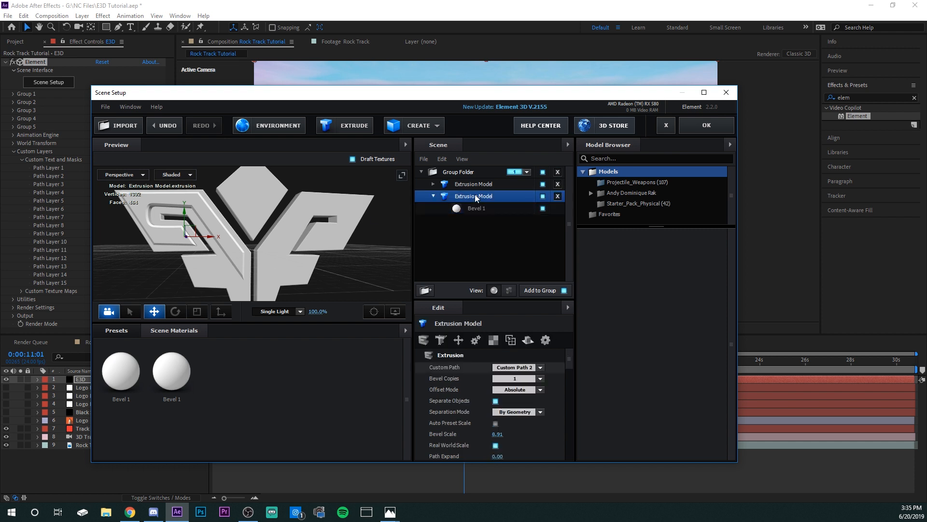
{"action": "right_click", "coordinate": [472, 196]}
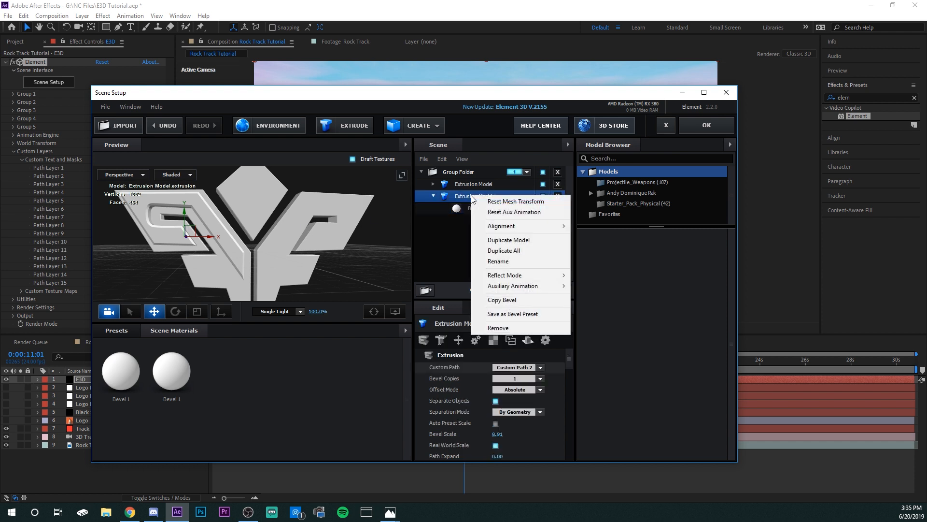
{"action": "left_click", "coordinate": [511, 253]}
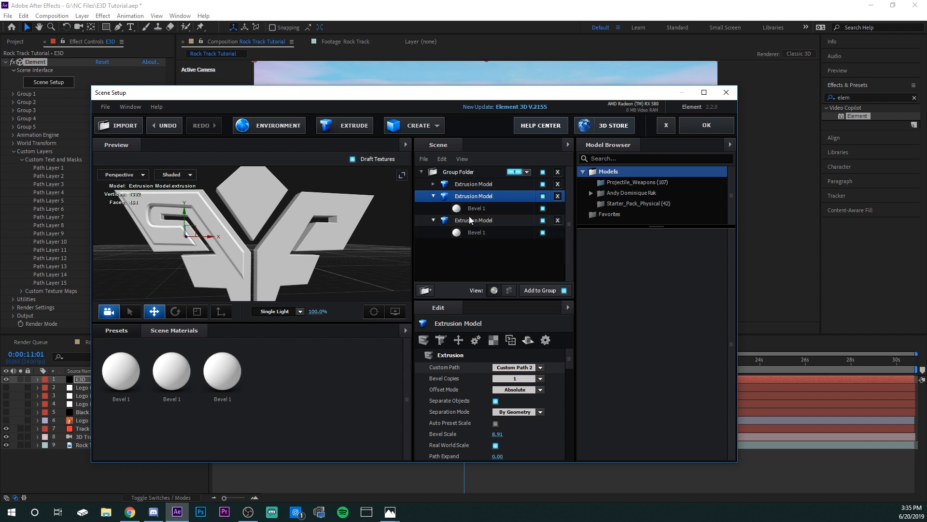
{"action": "left_click", "coordinate": [469, 219]}
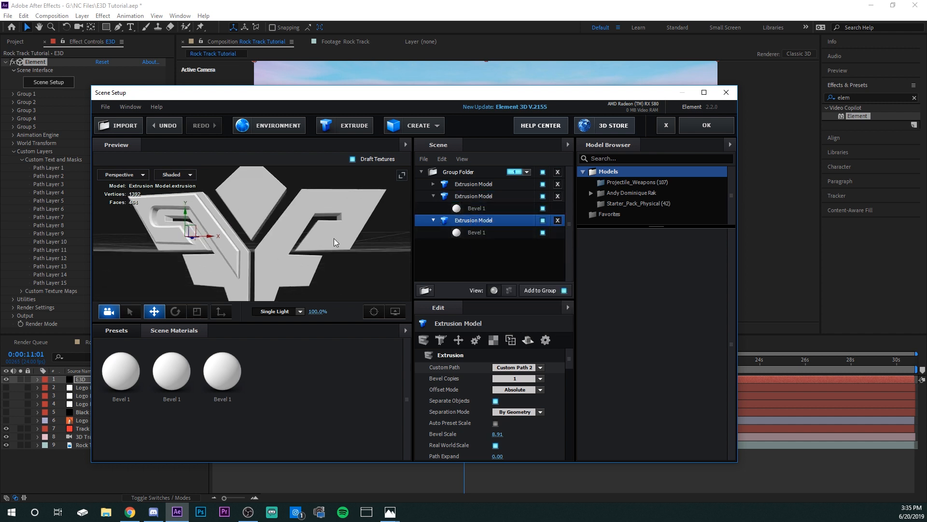
{"action": "left_click", "coordinate": [533, 369]}
{"action": "left_click", "coordinate": [526, 231]}
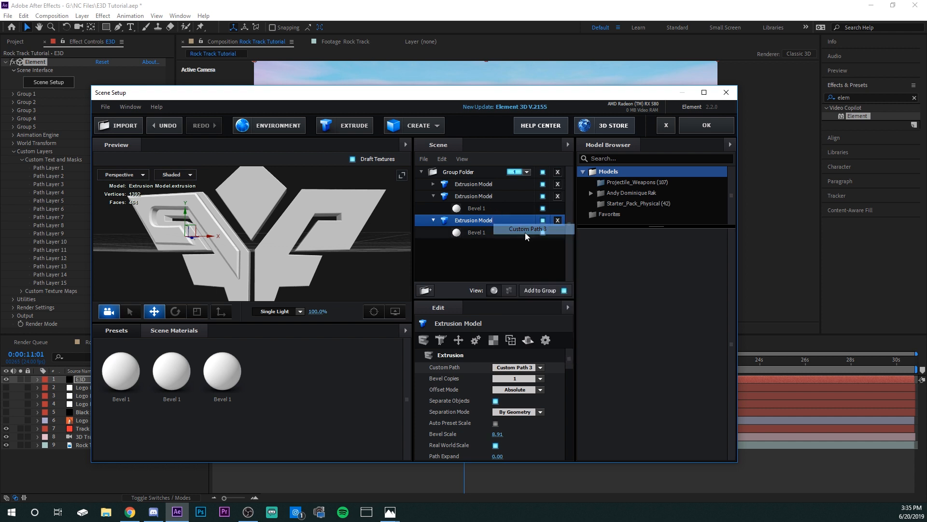
- Flip the Custom Path 3 extrusion on X and position it over the logo's right wing at X 1.20, Y 0.24, Z -0.22
{"action": "mouse_move", "coordinate": [298, 265]}
{"action": "left_mouse_down"}
{"action": "mouse_move", "coordinate": [337, 261]}
{"action": "mouse_move", "coordinate": [309, 268]}
{"action": "mouse_move", "coordinate": [241, 242]}
{"action": "mouse_move", "coordinate": [325, 259]}
{"action": "mouse_move", "coordinate": [291, 269]}
{"action": "mouse_move", "coordinate": [304, 265]}
{"action": "left_mouse_up"}
{"action": "left_click_drag", "start_coordinate": [271, 215], "coordinate": [245, 201]}
{"action": "scroll", "coordinate": [456, 365], "scroll_direction": "down", "scroll_amount": 5}
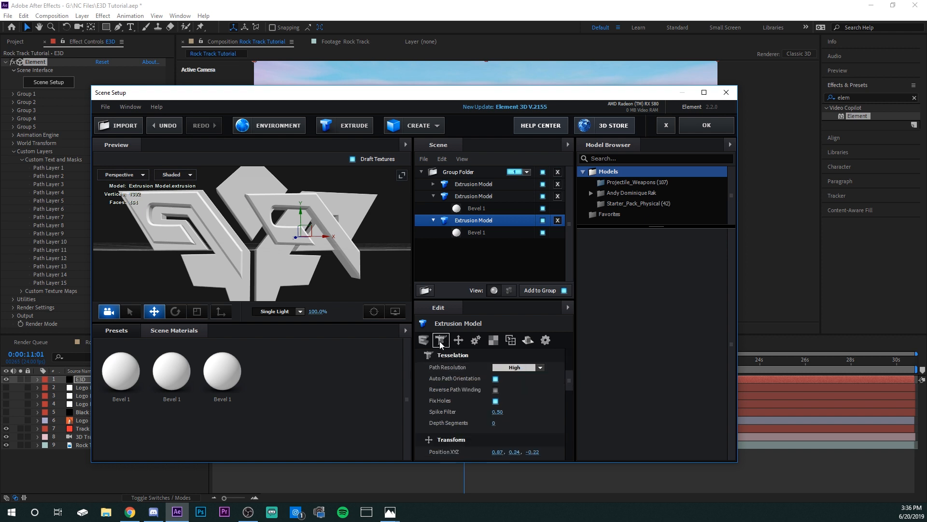
{"action": "scroll", "coordinate": [454, 377], "scroll_direction": "down", "scroll_amount": 5}
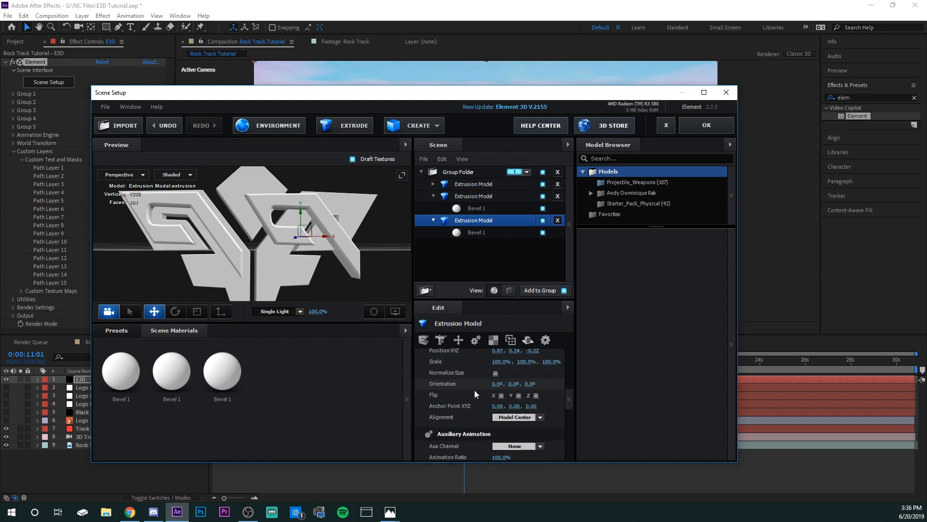
{"action": "left_click", "coordinate": [502, 395]}
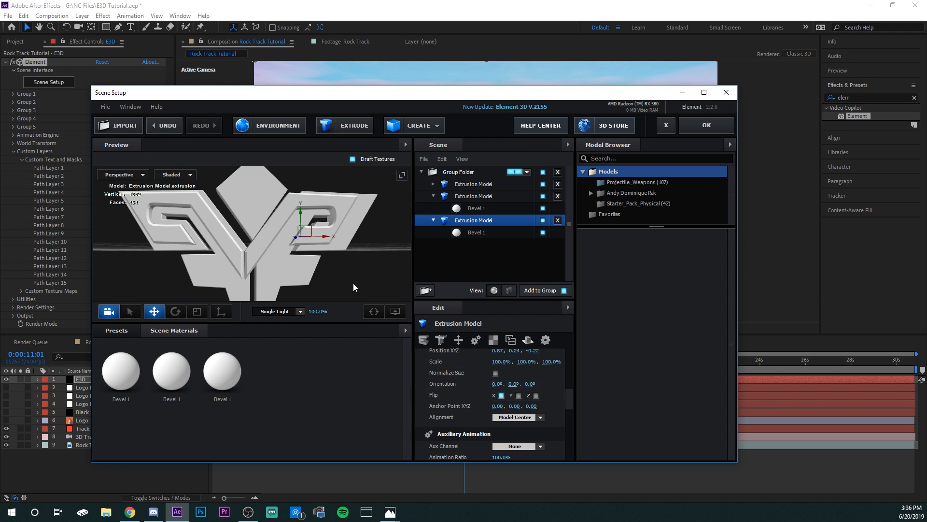
{"action": "left_click_drag", "start_coordinate": [339, 282], "coordinate": [327, 280]}
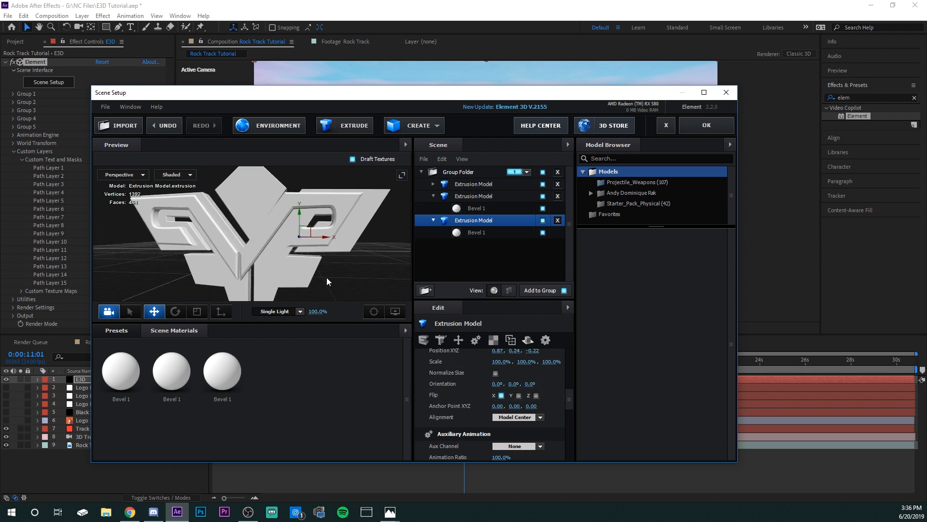
{"action": "left_click_drag", "start_coordinate": [318, 234], "coordinate": [382, 248]}
- Duplicate the right-wing extrusion model together with its material and select the copy
{"action": "right_click", "coordinate": [474, 225]}
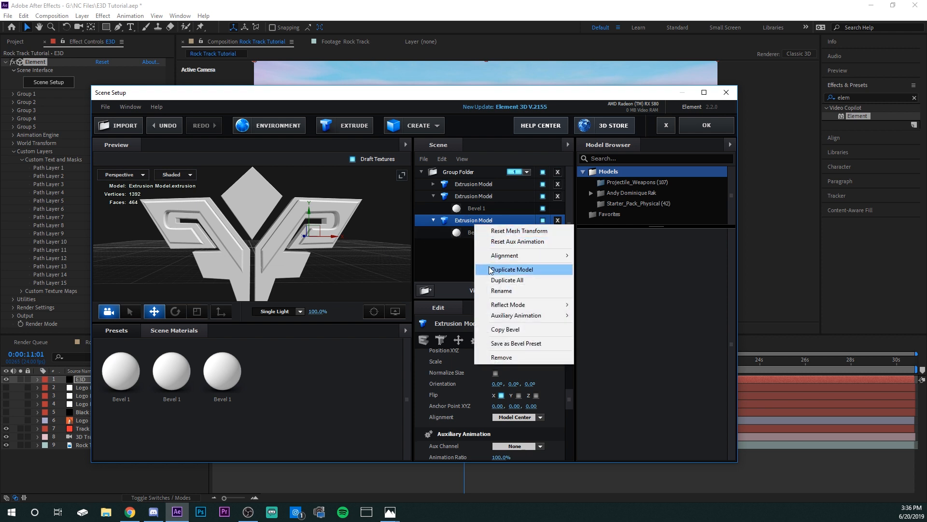
{"action": "left_click", "coordinate": [498, 280]}
{"action": "left_click", "coordinate": [477, 245]}
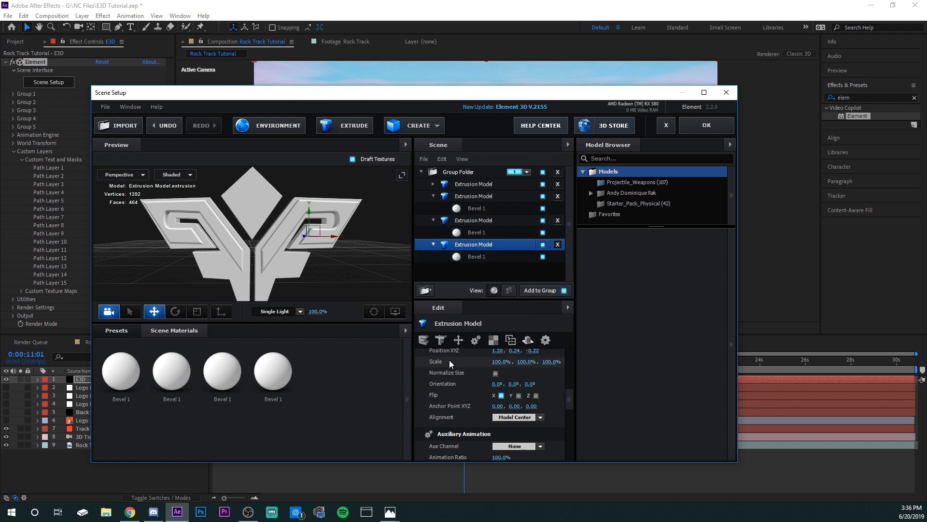
- Set the new copy to Custom Path 4 and position it over the logo's top diamond
{"action": "left_click", "coordinate": [427, 342]}
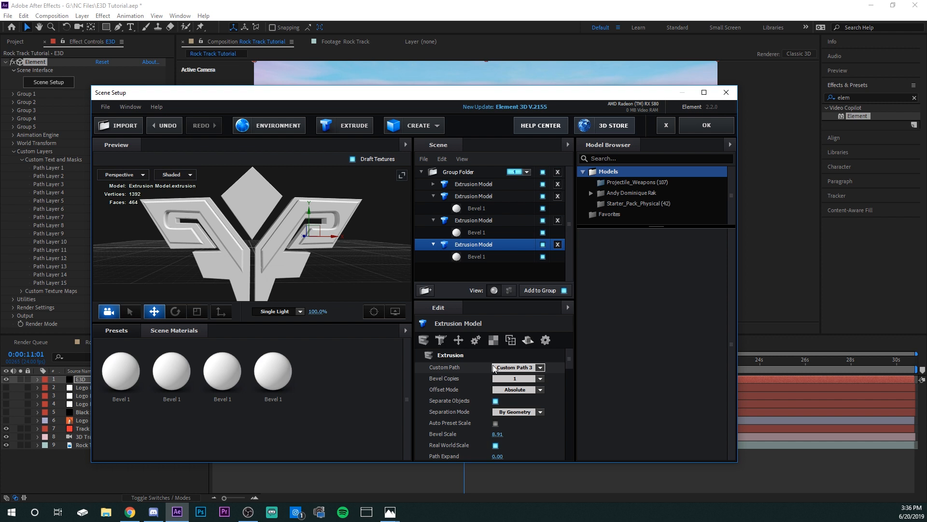
{"action": "left_click", "coordinate": [515, 367]}
{"action": "left_click", "coordinate": [528, 239]}
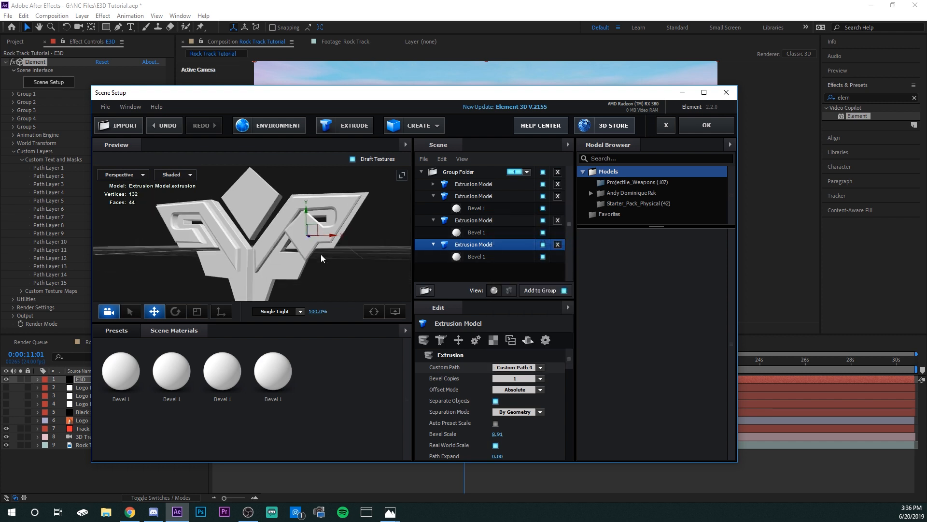
{"action": "left_click_drag", "start_coordinate": [340, 264], "coordinate": [285, 253]}
{"action": "left_click_drag", "start_coordinate": [256, 214], "coordinate": [278, 245]}
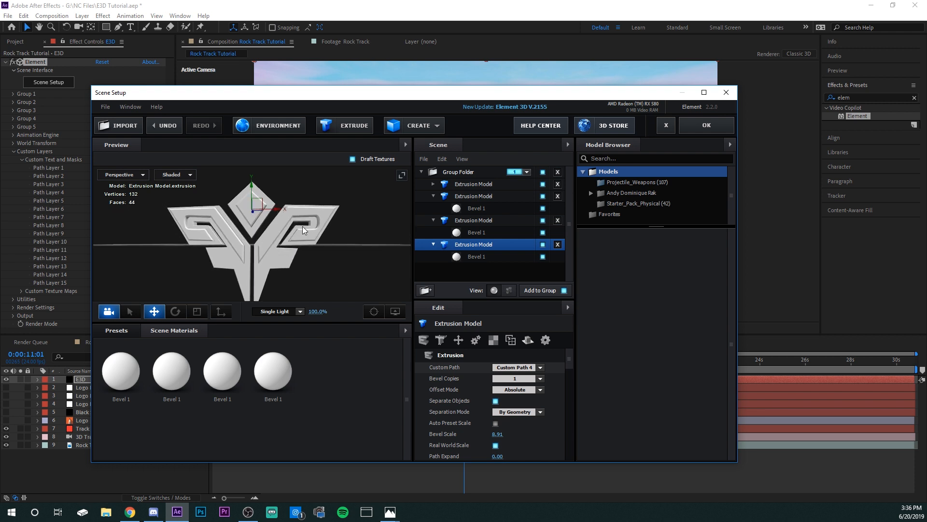
- Select the logo base extrusion and look through the Physical material presets for a suitable material
{"action": "left_click", "coordinate": [468, 184]}
{"action": "left_click_drag", "start_coordinate": [357, 232], "coordinate": [361, 235]}
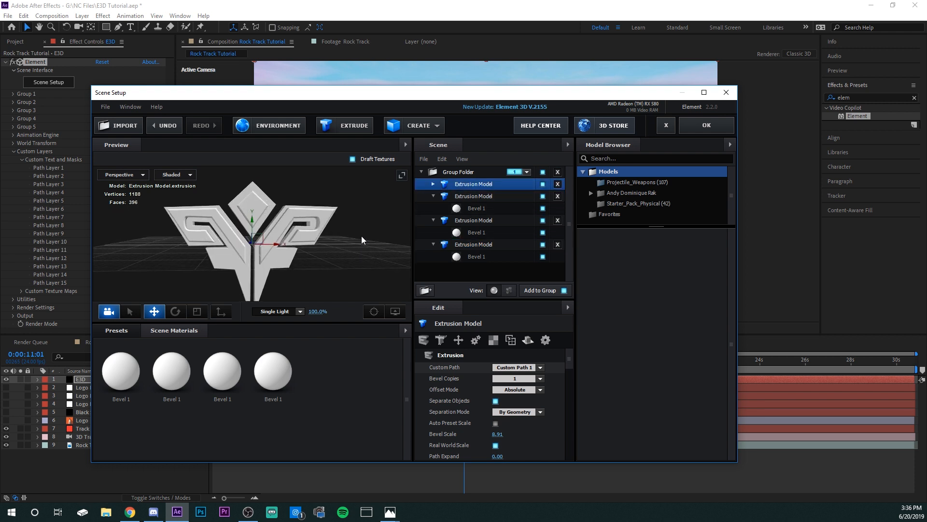
{"action": "left_click", "coordinate": [117, 331]}
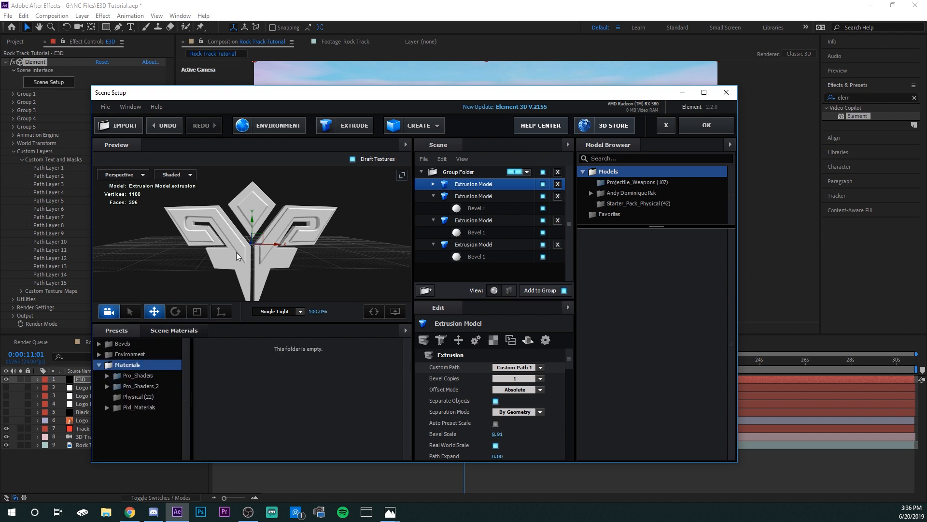
{"action": "left_click_drag", "start_coordinate": [300, 202], "coordinate": [296, 193]}
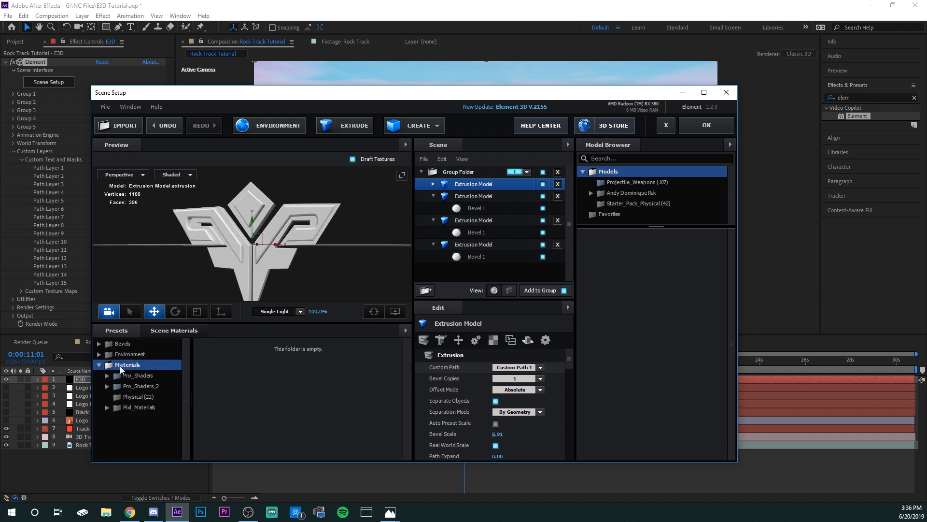
{"action": "left_click", "coordinate": [152, 397]}
{"action": "scroll", "coordinate": [241, 398], "scroll_direction": "down", "scroll_amount": 2}
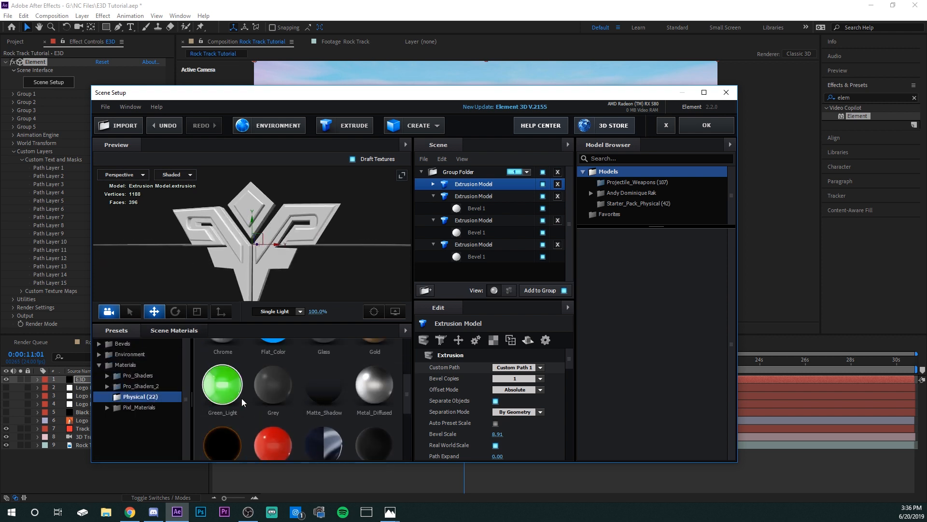
{"action": "scroll", "coordinate": [256, 393], "scroll_direction": "down", "scroll_amount": 4}
{"action": "scroll", "coordinate": [255, 392], "scroll_direction": "up", "scroll_amount": 3}
{"action": "scroll", "coordinate": [255, 392], "scroll_direction": "up", "scroll_amount": 2}
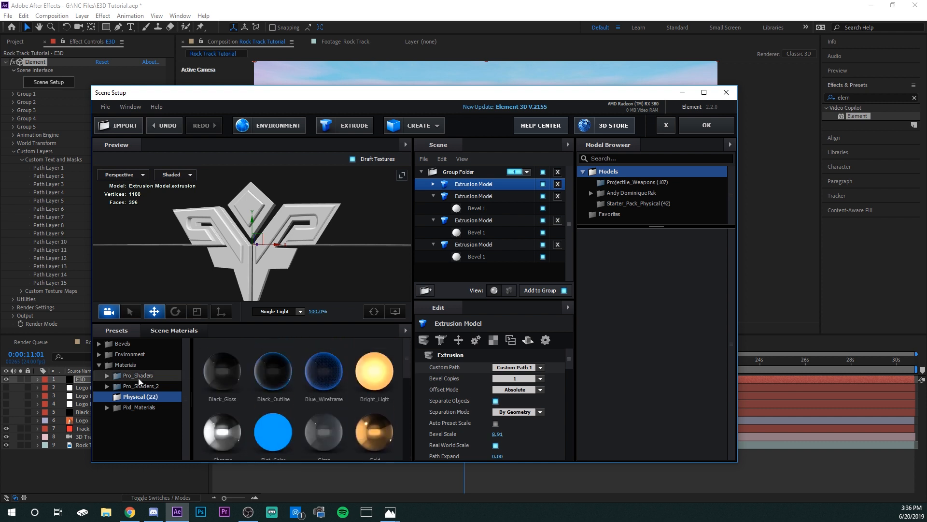
- Open the Metal material presets of the Pro_Shaders_2 collection
{"action": "double_click", "coordinate": [148, 385]}
{"action": "scroll", "coordinate": [157, 384], "scroll_direction": "down", "scroll_amount": 3}
{"action": "scroll", "coordinate": [155, 382], "scroll_direction": "down", "scroll_amount": 1}
{"action": "scroll", "coordinate": [153, 378], "scroll_direction": "up", "scroll_amount": 3}
{"action": "scroll", "coordinate": [151, 375], "scroll_direction": "down", "scroll_amount": 3}
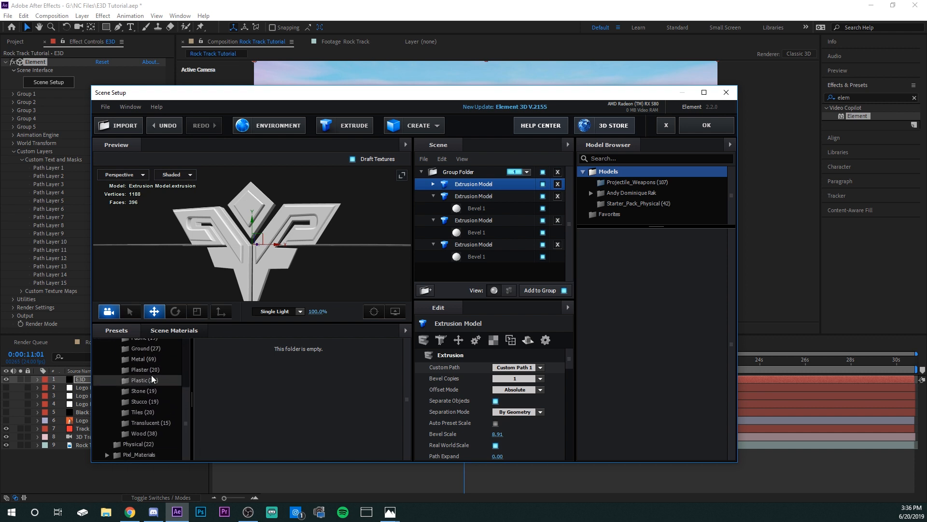
{"action": "scroll", "coordinate": [161, 358], "scroll_direction": "up", "scroll_amount": 3}
{"action": "scroll", "coordinate": [161, 358], "scroll_direction": "down", "scroll_amount": 3}
{"action": "left_click", "coordinate": [161, 358]}
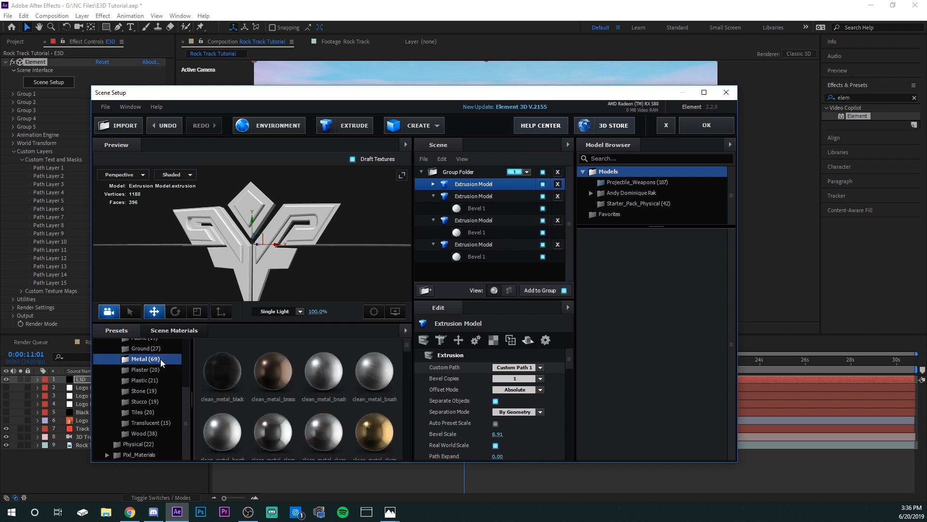
- Apply the metal_black_chips material to the logo base extrusion
{"action": "mouse_move", "coordinate": [186, 270]}
{"action": "left_mouse_down"}
{"action": "mouse_move", "coordinate": [214, 267]}
{"action": "mouse_move", "coordinate": [191, 274]}
{"action": "left_mouse_up"}
{"action": "scroll", "coordinate": [367, 406], "scroll_direction": "down", "scroll_amount": 3}
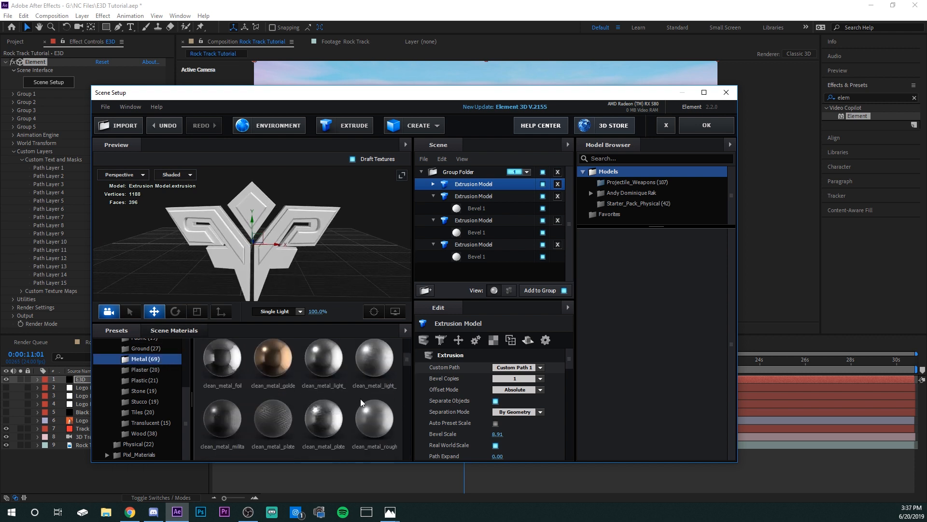
{"action": "scroll", "coordinate": [361, 398], "scroll_direction": "down", "scroll_amount": 2}
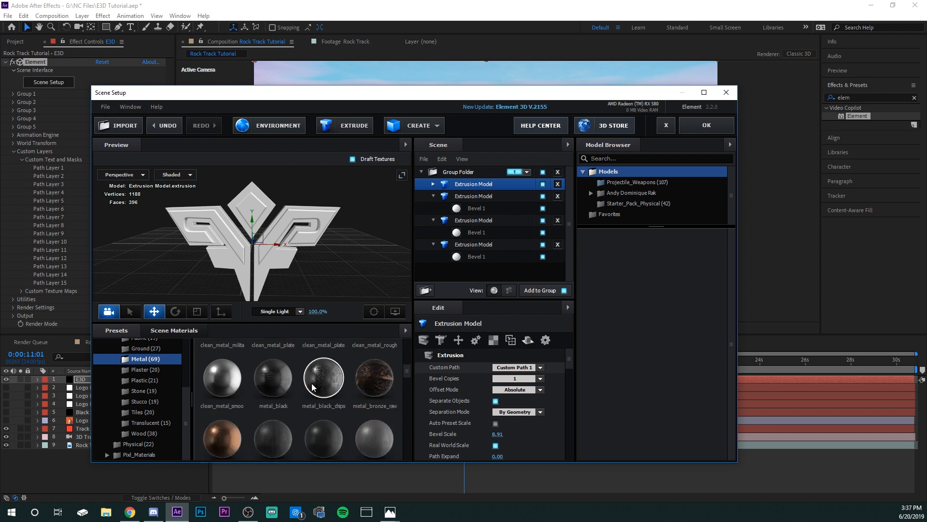
{"action": "left_click", "coordinate": [313, 386]}
{"action": "left_click_drag", "start_coordinate": [326, 277], "coordinate": [433, 233]}
- Apply the gold_grunge material from the Pro_Shaders Metal presets to the left-wing extrusion
{"action": "left_click", "coordinate": [475, 197]}
{"action": "left_click_drag", "start_coordinate": [313, 268], "coordinate": [333, 244]}
{"action": "scroll", "coordinate": [154, 382], "scroll_direction": "up", "scroll_amount": 5}
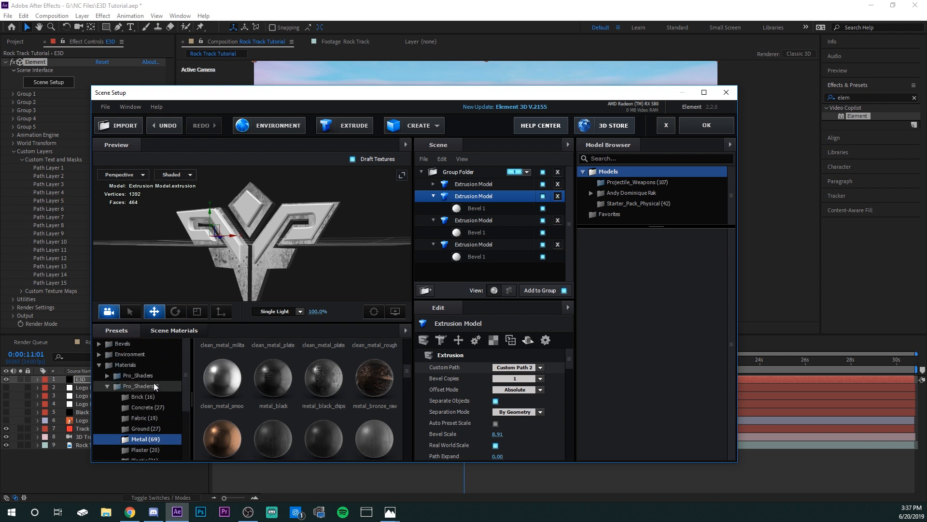
{"action": "left_click", "coordinate": [151, 379]}
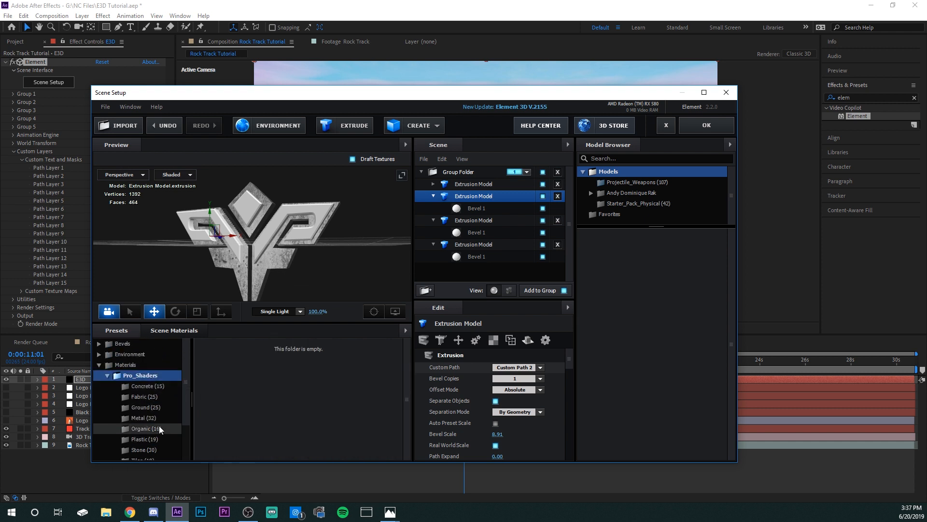
{"action": "scroll", "coordinate": [153, 419], "scroll_direction": "down", "scroll_amount": 1}
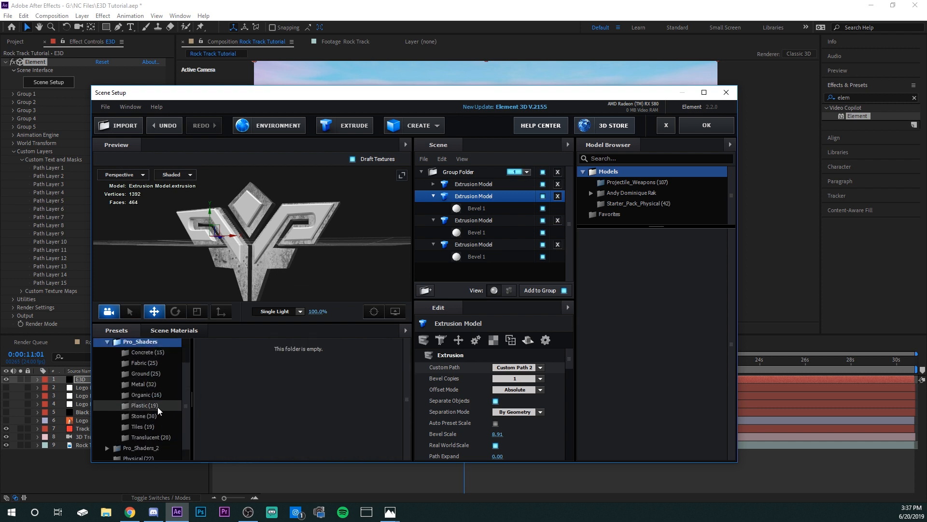
{"action": "left_click", "coordinate": [161, 370]}
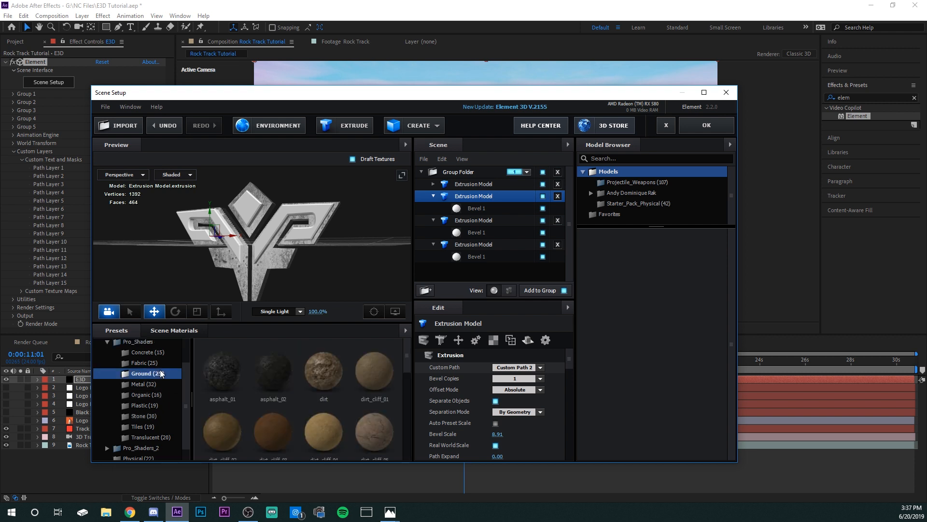
{"action": "left_click", "coordinate": [145, 384]}
{"action": "left_click", "coordinate": [370, 375]}
{"action": "mouse_move", "coordinate": [294, 259]}
{"action": "left_mouse_down"}
{"action": "mouse_move", "coordinate": [308, 275]}
{"action": "mouse_move", "coordinate": [283, 269]}
{"action": "mouse_move", "coordinate": [305, 256]}
{"action": "left_mouse_up"}
- Apply the gold_grunge material to the right-wing and top diamond extrusions
{"action": "left_click", "coordinate": [485, 220]}
{"action": "left_click", "coordinate": [376, 360]}
{"action": "left_click_drag", "start_coordinate": [366, 289], "coordinate": [485, 269]}
{"action": "left_click", "coordinate": [495, 245]}
{"action": "left_click", "coordinate": [375, 363]}
{"action": "left_click_drag", "start_coordinate": [320, 233], "coordinate": [295, 261]}
- Open the Basic_2K environment presets in place of the material presets
{"action": "scroll", "coordinate": [146, 367], "scroll_direction": "up", "scroll_amount": 3}
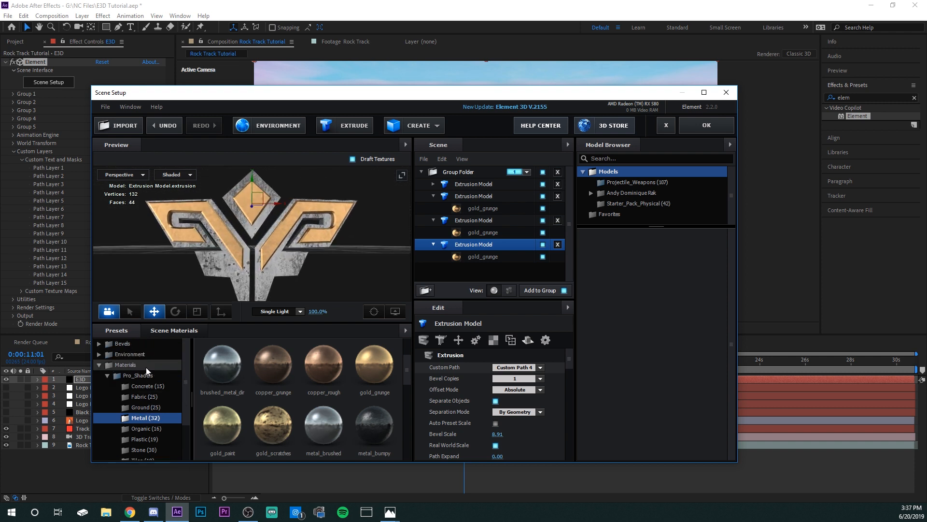
{"action": "left_click", "coordinate": [144, 356]}
{"action": "left_click", "coordinate": [147, 368]}
{"action": "scroll", "coordinate": [274, 392], "scroll_direction": "down", "scroll_amount": 3}
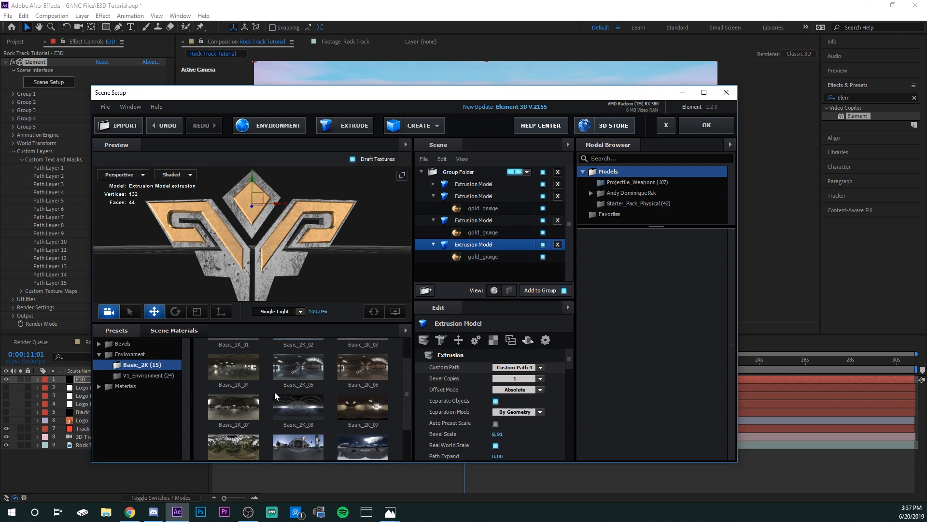
- Try several Basic_2K environments on the logo and examine the reflections on its metal from different angles
{"action": "left_click", "coordinate": [317, 402]}
{"action": "left_click_drag", "start_coordinate": [292, 246], "coordinate": [320, 254]}
{"action": "left_click", "coordinate": [303, 369]}
{"action": "scroll", "coordinate": [302, 369], "scroll_direction": "down", "scroll_amount": 1}
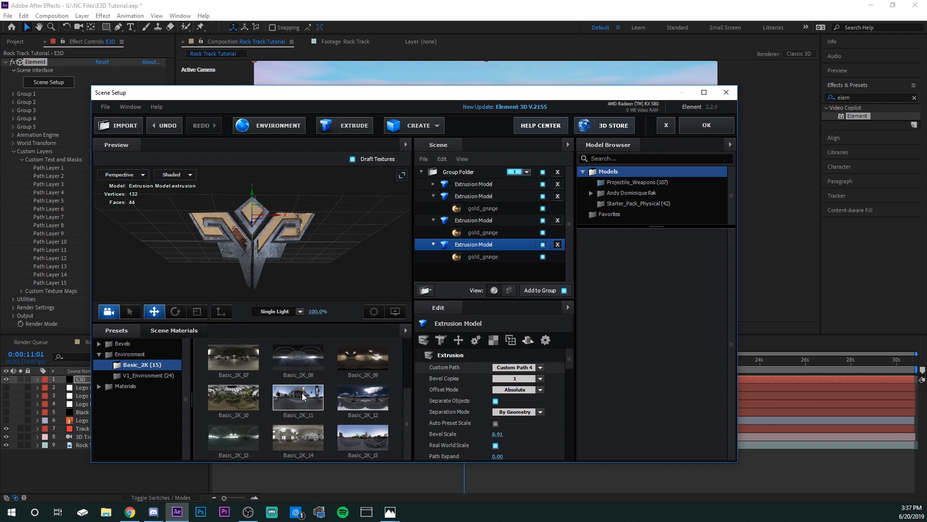
{"action": "left_click_drag", "start_coordinate": [317, 275], "coordinate": [324, 283]}
{"action": "left_click", "coordinate": [351, 392]}
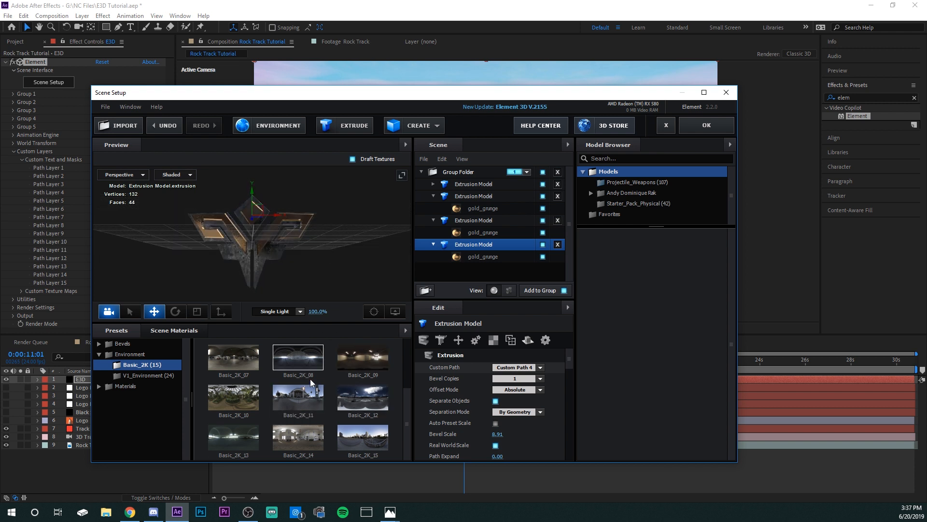
{"action": "left_click", "coordinate": [312, 389]}
{"action": "scroll", "coordinate": [310, 387], "scroll_direction": "up", "scroll_amount": 3}
{"action": "scroll", "coordinate": [310, 385], "scroll_direction": "down", "scroll_amount": 5}
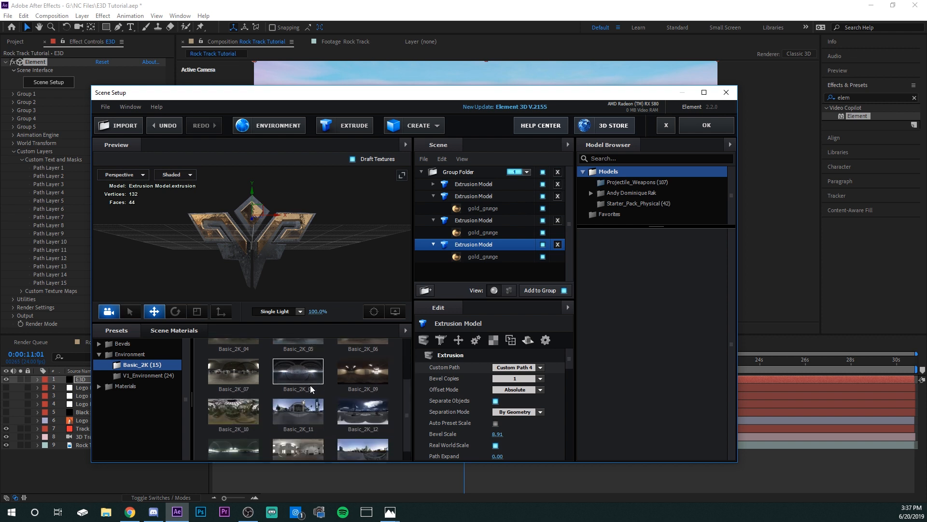
{"action": "left_click_drag", "start_coordinate": [307, 270], "coordinate": [359, 237]}
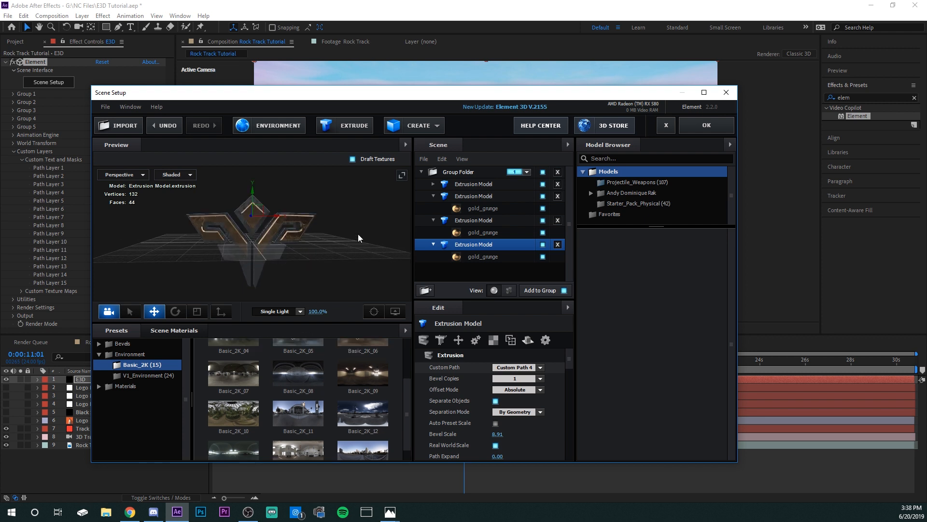
- Collapse the remaining expanded extrusion models and the logo's Group Folder in the scene list
{"action": "left_click", "coordinate": [487, 171]}
{"action": "left_click", "coordinate": [434, 195]}
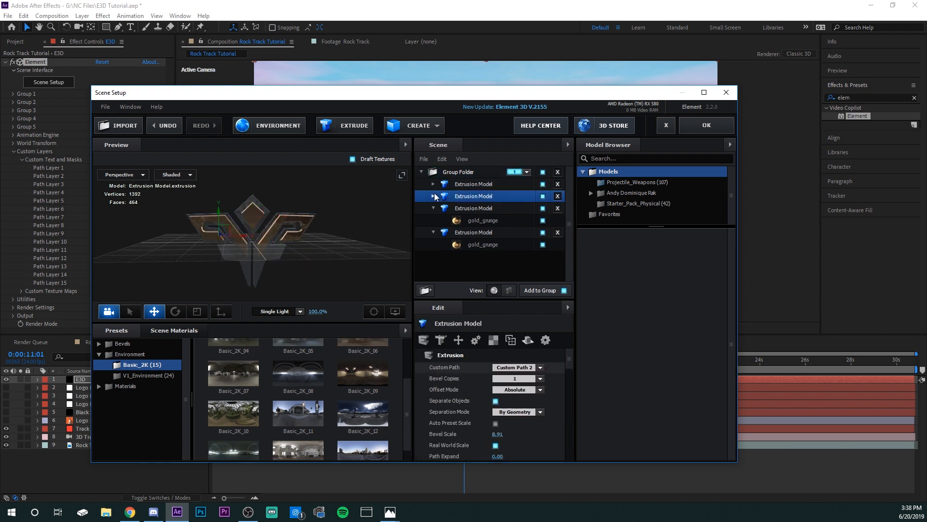
{"action": "left_click", "coordinate": [433, 209]}
{"action": "left_click", "coordinate": [433, 221]}
{"action": "left_click_drag", "start_coordinate": [396, 243], "coordinate": [344, 229]}
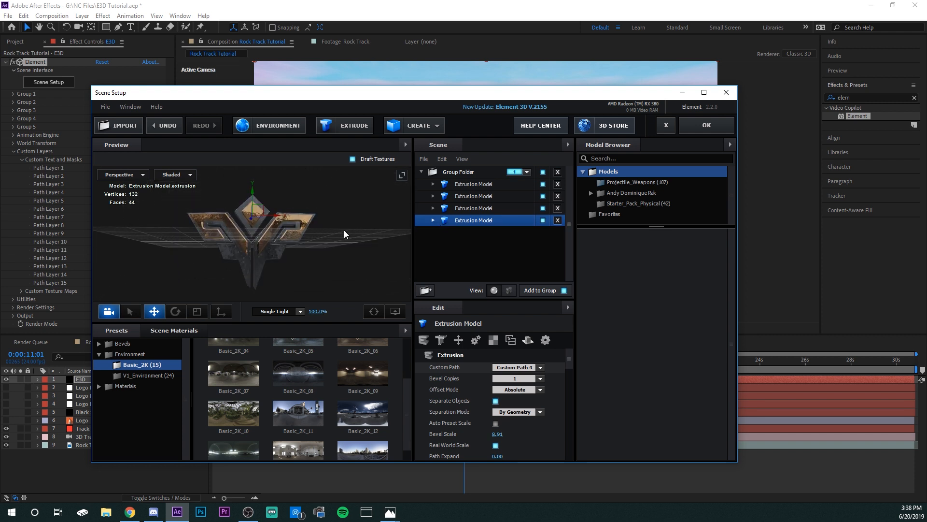
{"action": "left_click", "coordinate": [422, 173]}
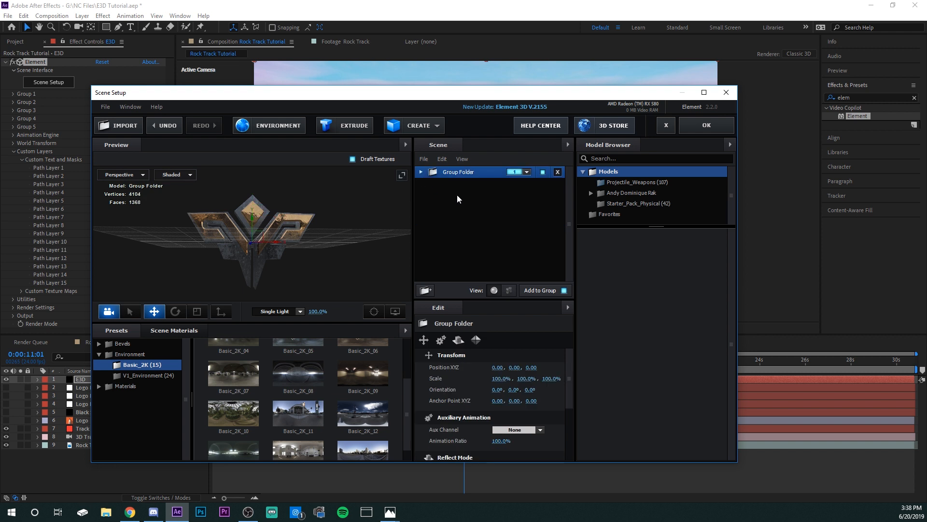
- Add the rock_01 model from the Starter_Pack_Physical collection to the scene
{"action": "left_click", "coordinate": [634, 205]}
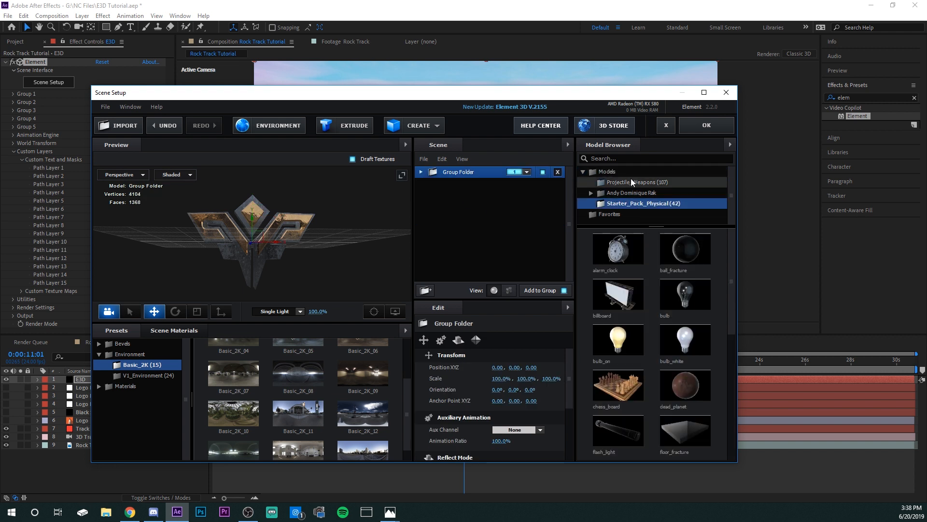
{"action": "scroll", "coordinate": [653, 286], "scroll_direction": "down", "scroll_amount": 3}
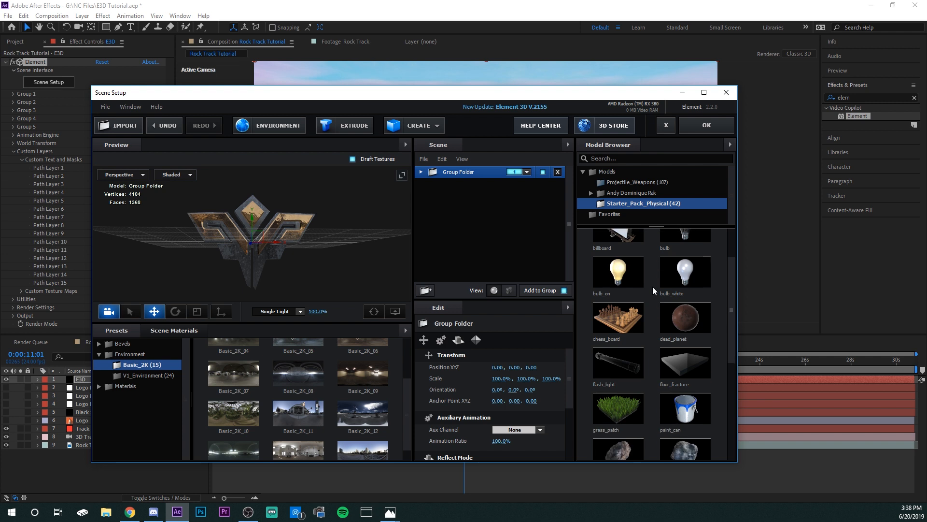
{"action": "scroll", "coordinate": [653, 286], "scroll_direction": "down", "scroll_amount": 5}
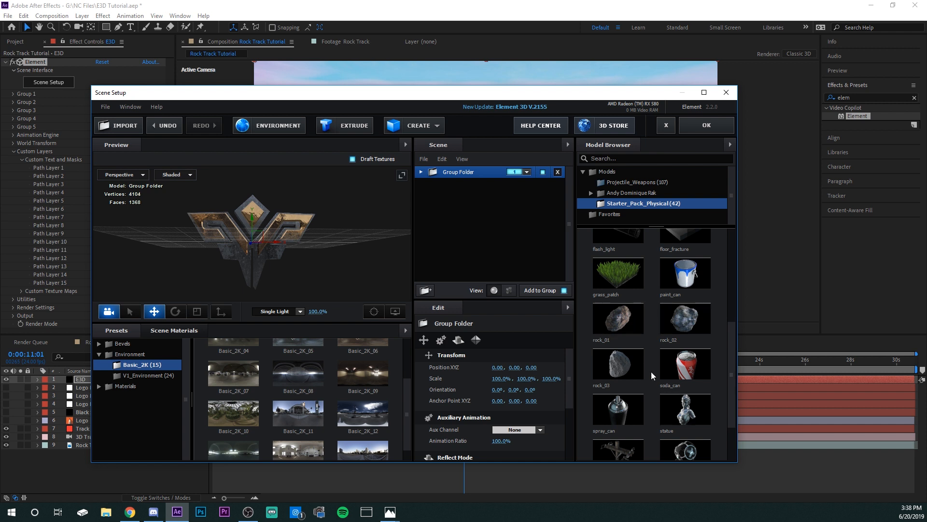
{"action": "left_click", "coordinate": [625, 333]}
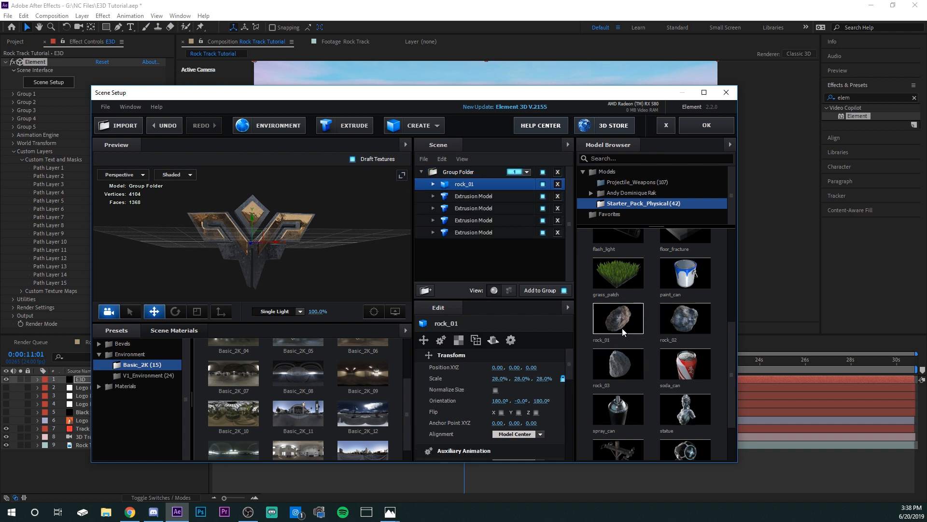
{"action": "mouse_move", "coordinate": [396, 210]}
{"action": "left_mouse_down"}
{"action": "mouse_move", "coordinate": [335, 242]}
{"action": "mouse_move", "coordinate": [369, 251]}
{"action": "mouse_move", "coordinate": [387, 205]}
{"action": "mouse_move", "coordinate": [375, 212]}
{"action": "mouse_move", "coordinate": [399, 218]}
{"action": "mouse_move", "coordinate": [398, 207]}
{"action": "left_mouse_up"}
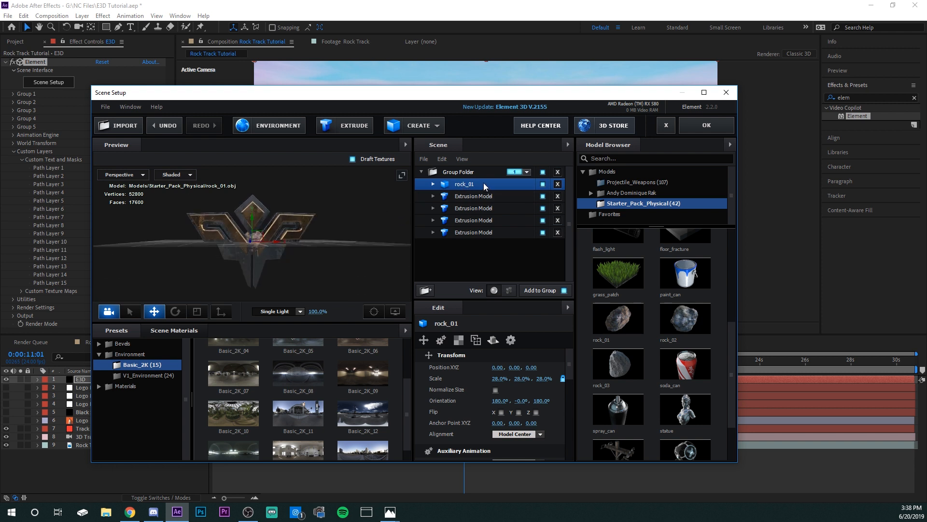
- Move rock_01 out of the Group Folder to the top level of the scene and collapse the folder
{"action": "left_click_drag", "start_coordinate": [469, 186], "coordinate": [465, 166]}
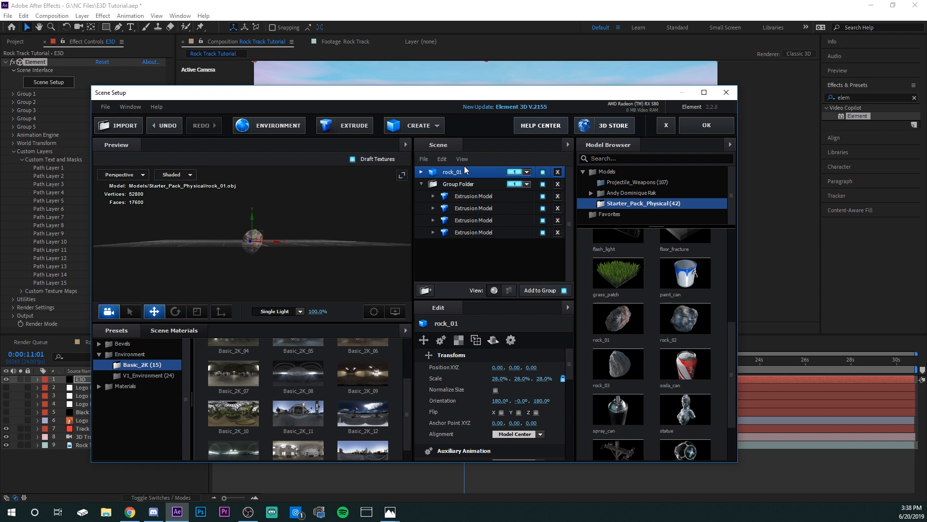
{"action": "left_click", "coordinate": [421, 184]}
{"action": "left_click", "coordinate": [458, 172]}
{"action": "left_click_drag", "start_coordinate": [281, 256], "coordinate": [318, 255]}
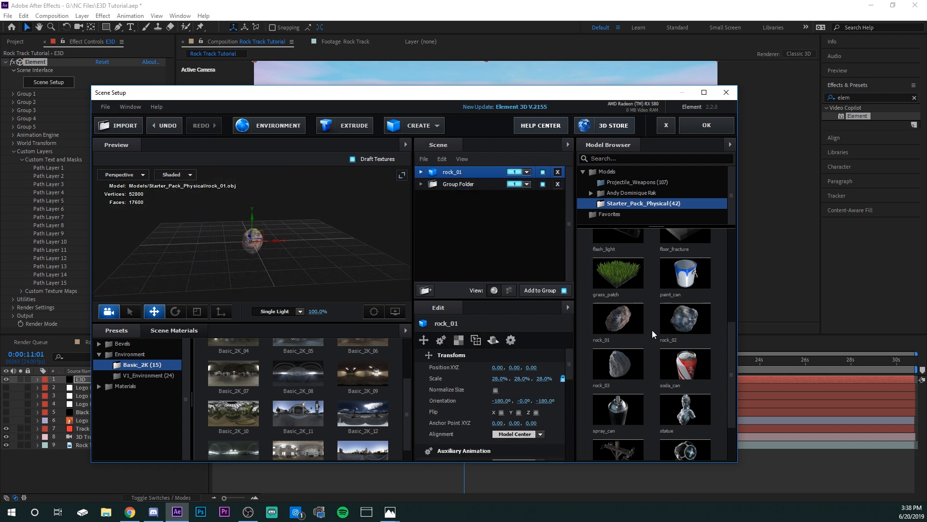
- Add the rock_02 and rock_03 models from the Starter_Pack_Physical collection to the scene
{"action": "left_click", "coordinate": [679, 324]}
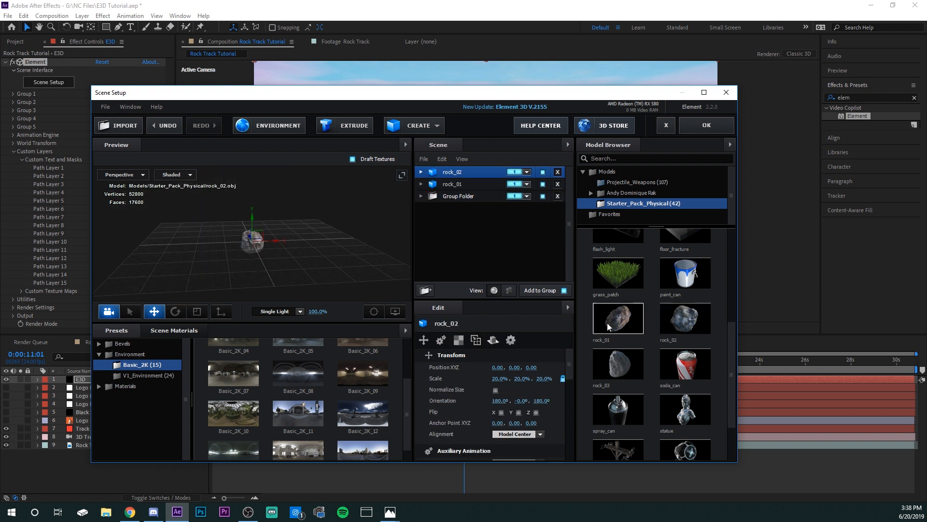
{"action": "left_click", "coordinate": [611, 371]}
{"action": "left_click_drag", "start_coordinate": [350, 272], "coordinate": [438, 209]}
- Examine rock_01, rock_02 and rock_03 one by one in the preview and compare them with the logo group
{"action": "left_click", "coordinate": [452, 184]}
{"action": "left_click", "coordinate": [474, 197]}
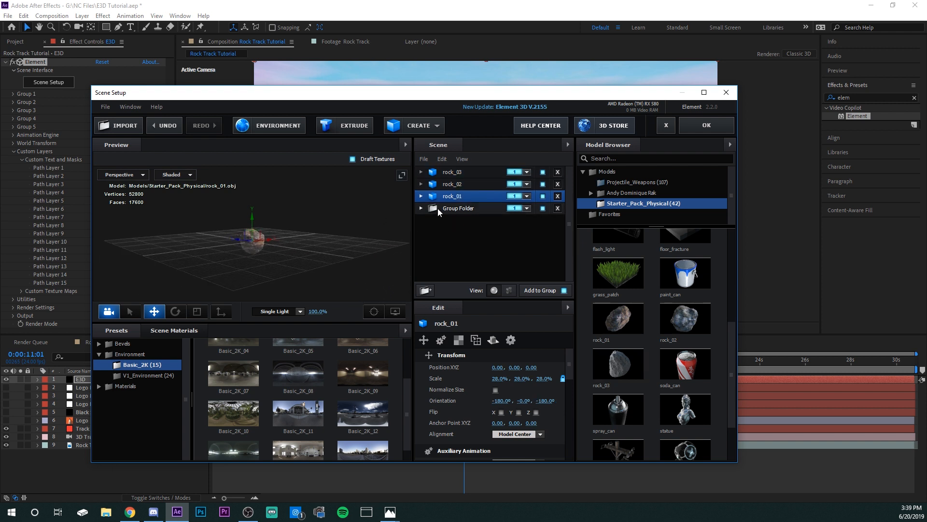
{"action": "left_click", "coordinate": [455, 184]}
{"action": "left_click", "coordinate": [452, 173]}
{"action": "left_click_drag", "start_coordinate": [361, 206], "coordinate": [399, 199]}
{"action": "left_click", "coordinate": [466, 185]}
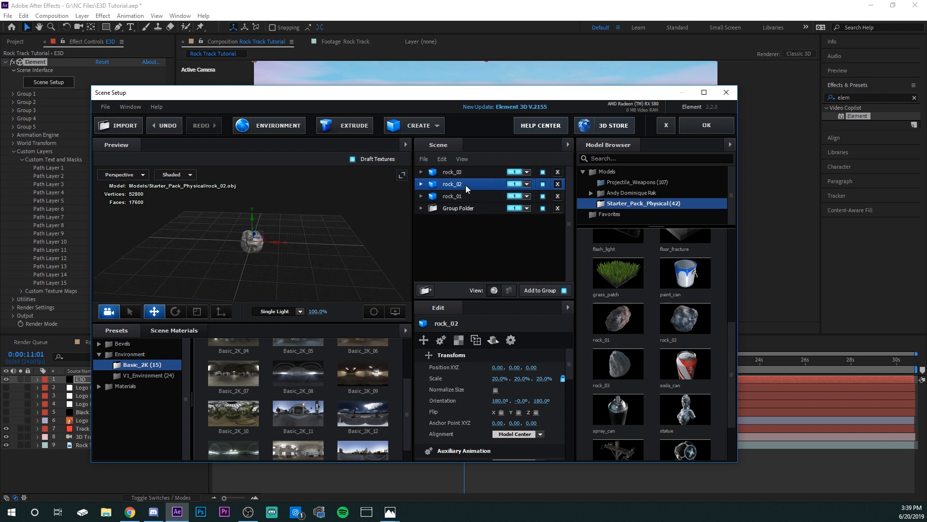
{"action": "left_click", "coordinate": [453, 197]}
{"action": "left_click_drag", "start_coordinate": [357, 227], "coordinate": [280, 235]}
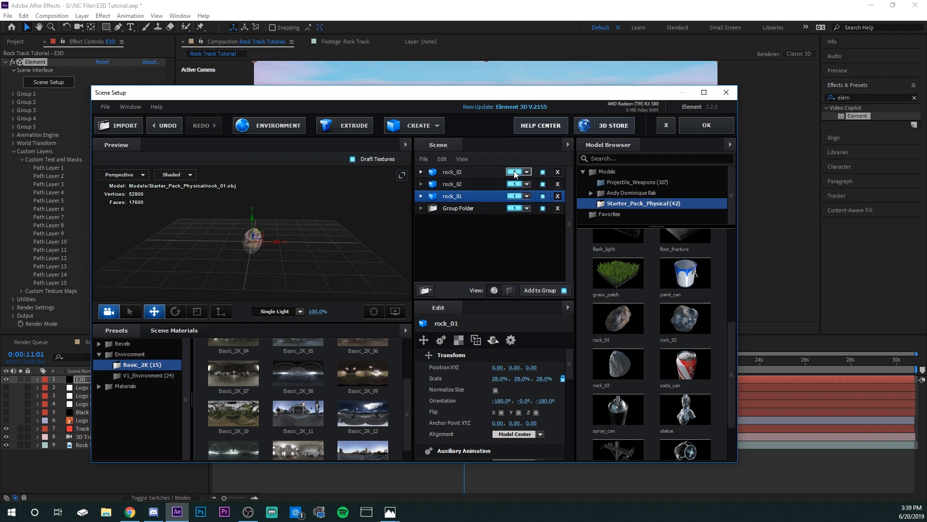
{"action": "left_click", "coordinate": [516, 174]}
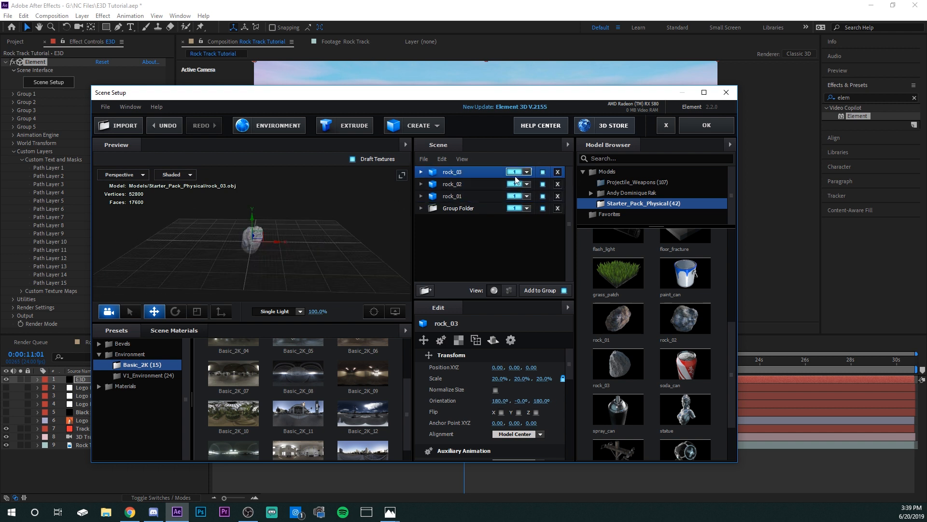
{"action": "left_click", "coordinate": [477, 192]}
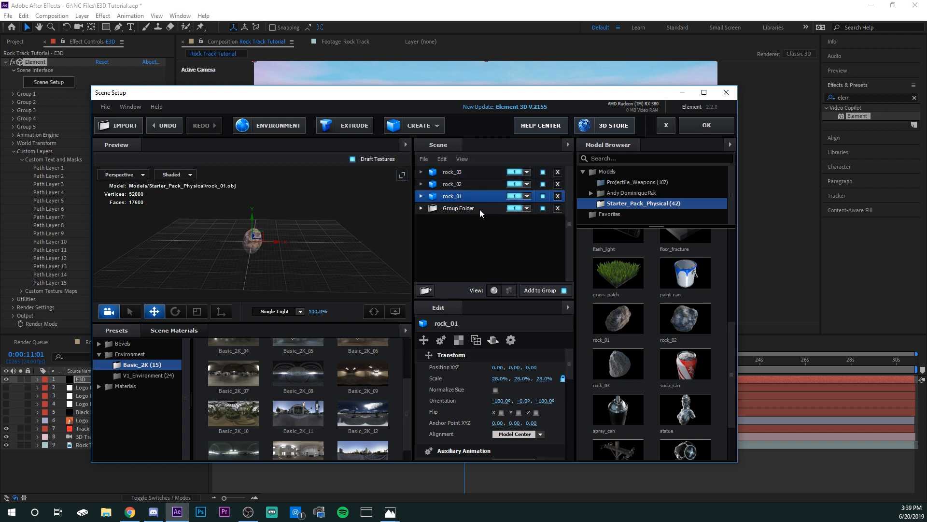
{"action": "left_click", "coordinate": [478, 207]}
- Assign rock_01, rock_02 and rock_03 to group 2
{"action": "left_click", "coordinate": [491, 196]}
{"action": "left_click", "coordinate": [522, 197]}
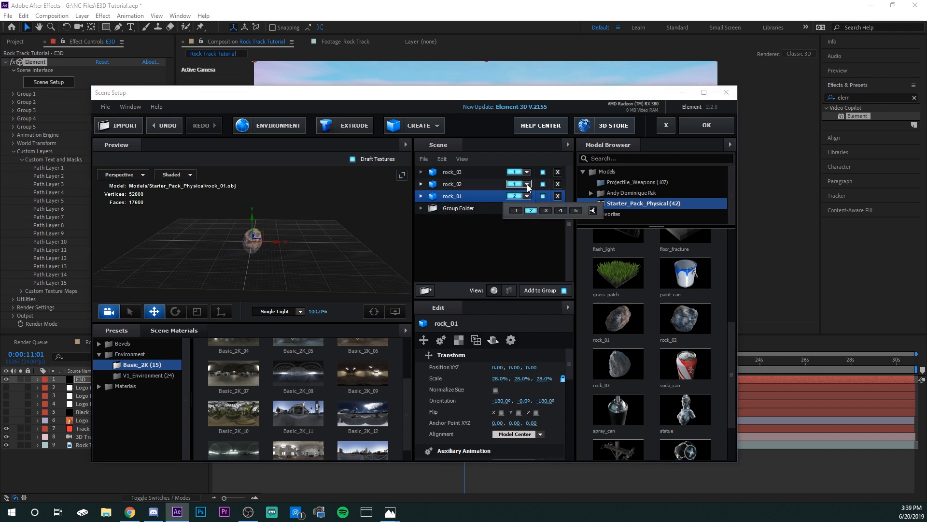
{"action": "left_click", "coordinate": [526, 184]}
{"action": "left_click", "coordinate": [531, 198]}
{"action": "left_click", "coordinate": [527, 172]}
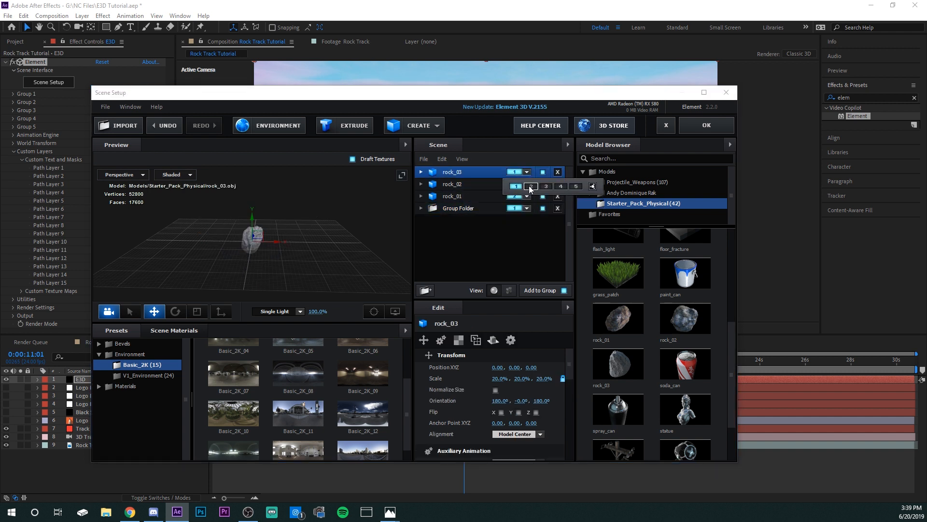
{"action": "left_click", "coordinate": [530, 186]}
- Check the rocks and the logo group, accept the scene setup and go to the first frame of the composition
{"action": "left_click", "coordinate": [465, 182]}
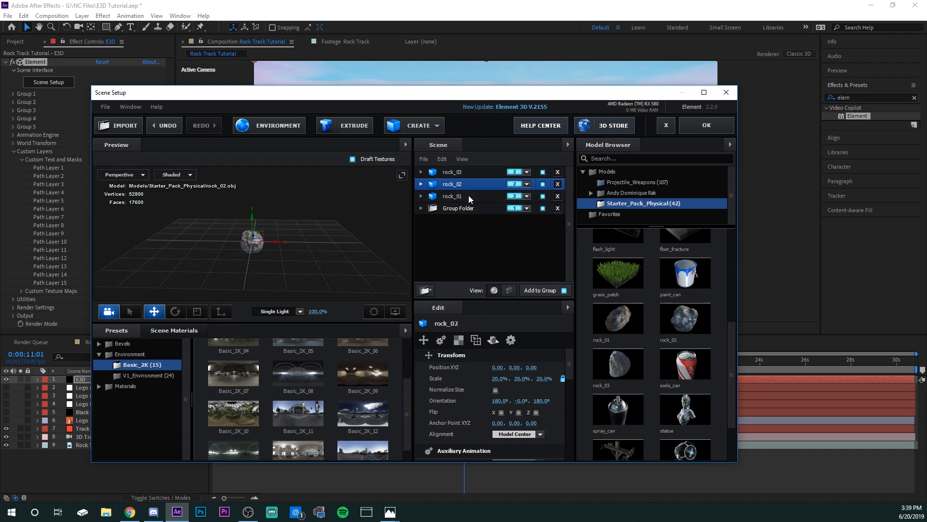
{"action": "left_click", "coordinate": [469, 196]}
{"action": "left_click", "coordinate": [468, 208]}
{"action": "left_click_drag", "start_coordinate": [338, 256], "coordinate": [359, 233]}
{"action": "left_click", "coordinate": [707, 125]}
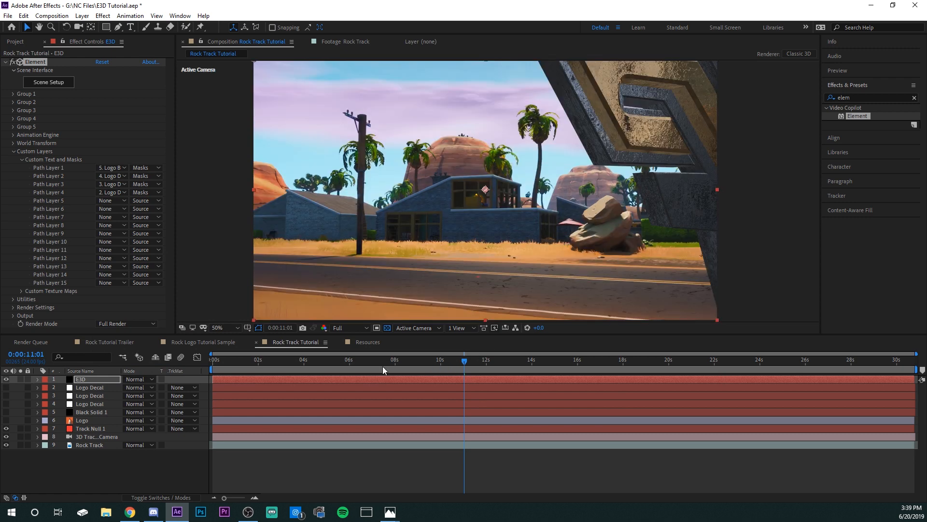
{"action": "key", "text": "Home"}
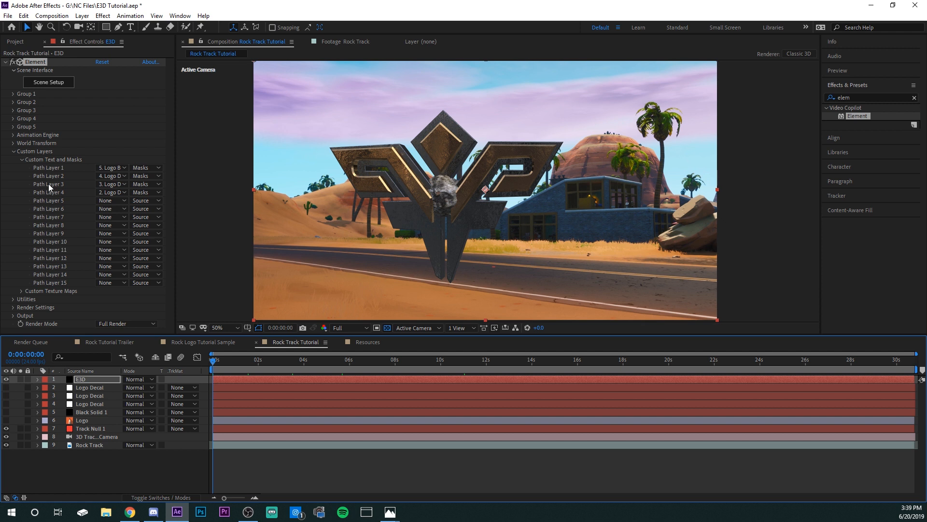
- Set Group 1's Particle Replicator X position to 922.7, copied from the position of Track Null 1
{"action": "left_click", "coordinate": [13, 94]}
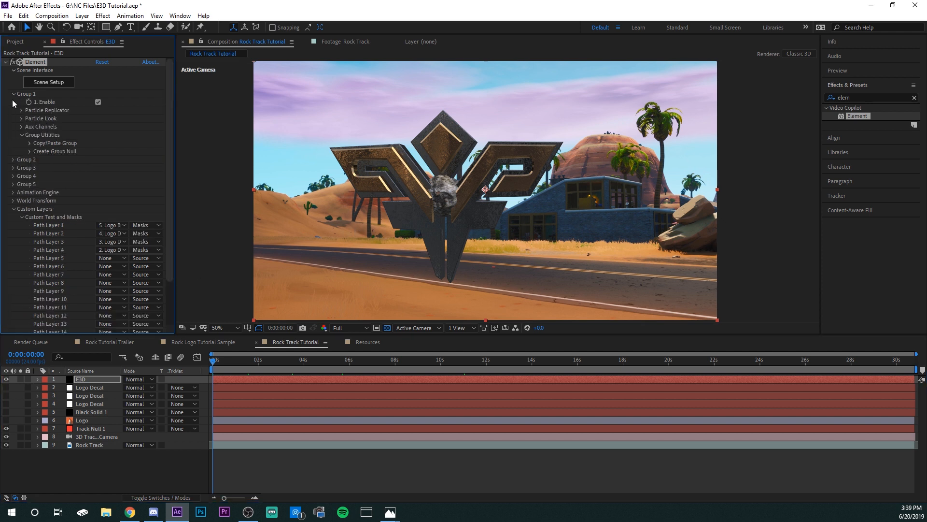
{"action": "left_click", "coordinate": [22, 111]}
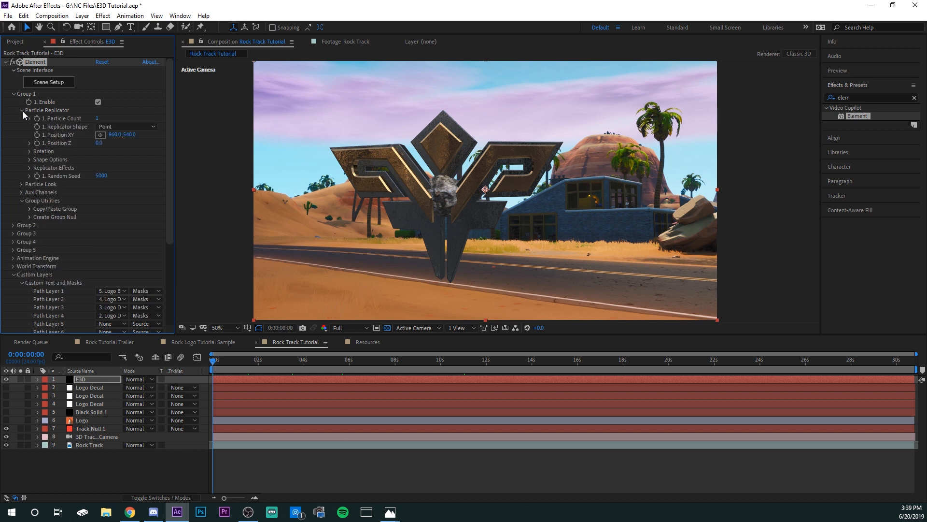
{"action": "left_click", "coordinate": [96, 428]}
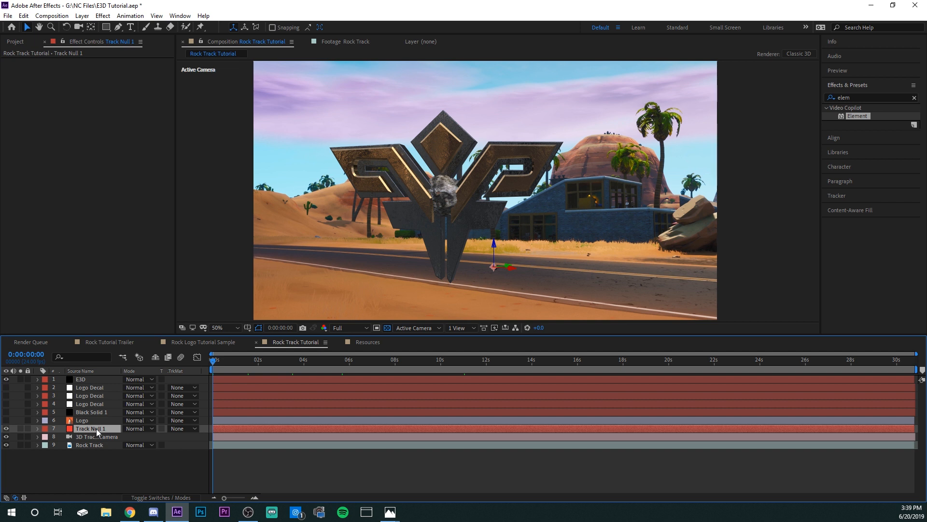
{"action": "key", "text": "p"}
{"action": "left_click", "coordinate": [105, 380]}
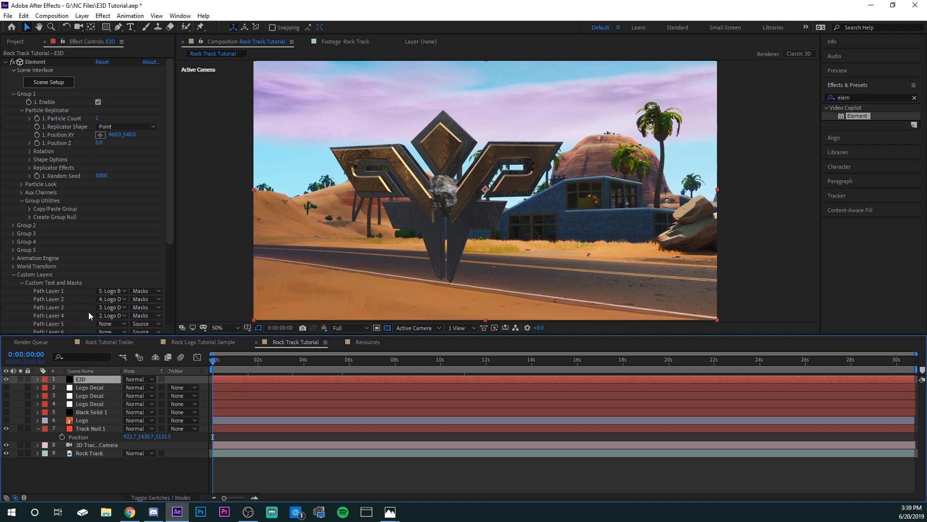
{"action": "left_click", "coordinate": [130, 437]}
{"action": "left_click", "coordinate": [115, 135]}
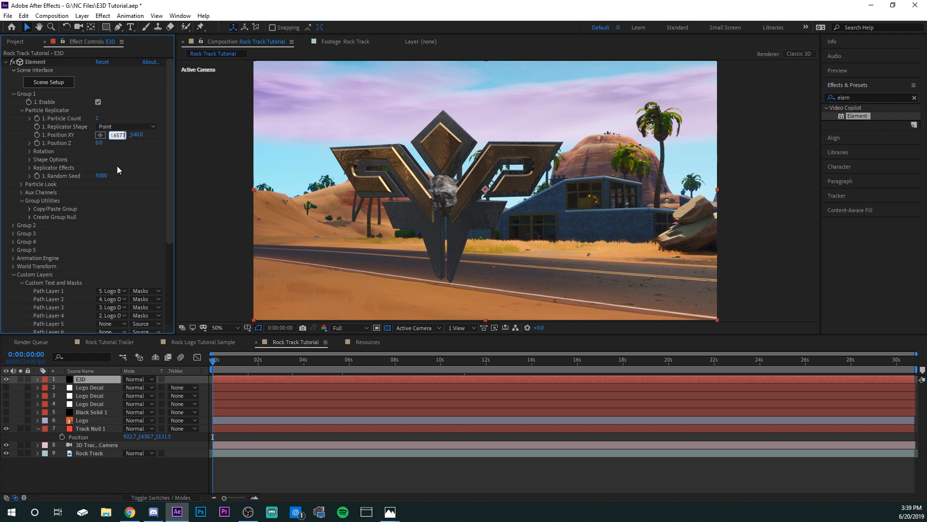
{"action": "key", "text": "Return"}
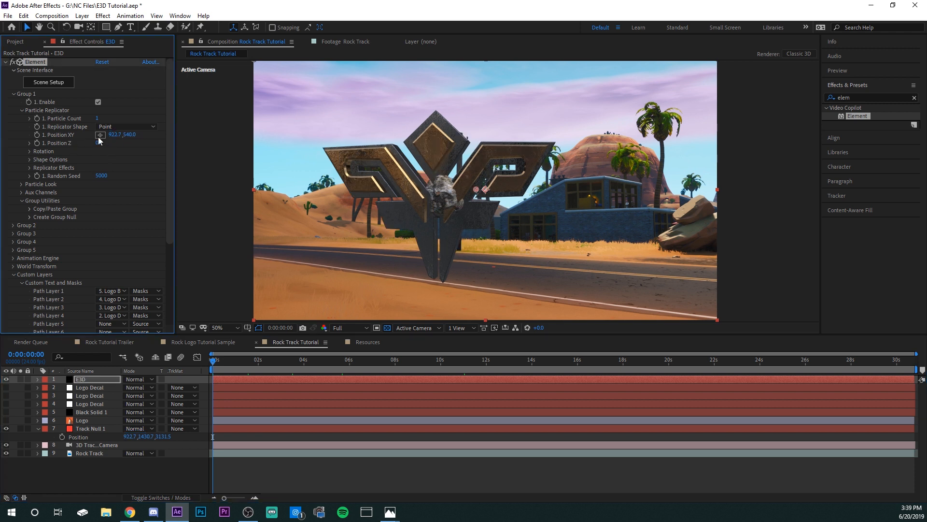
- Set Group 1's Particle Replicator Y position to 1430.7 and Z position to 3131.5, copied from Track Null 1's position
{"action": "left_click", "coordinate": [144, 437]}
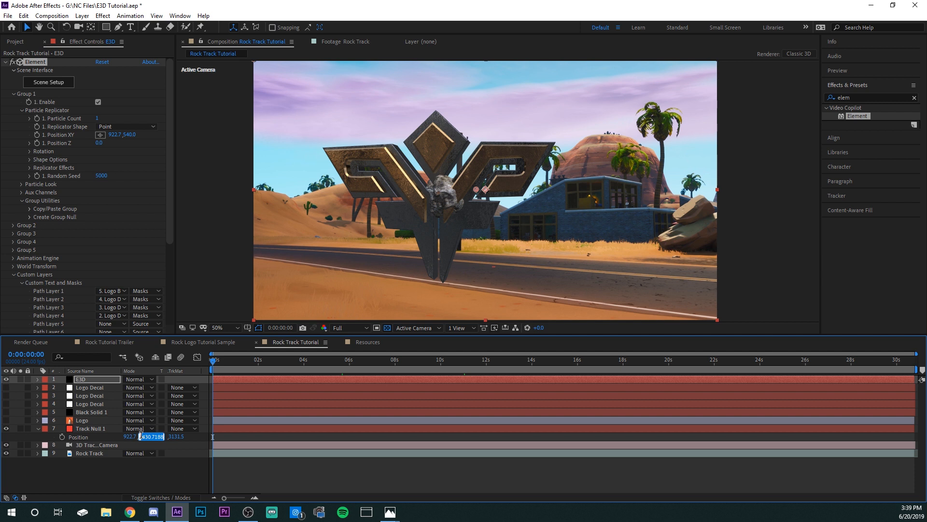
{"action": "key", "text": "ctrl+c"}
{"action": "left_click", "coordinate": [129, 135]}
{"action": "key", "text": "ctrl+v"}
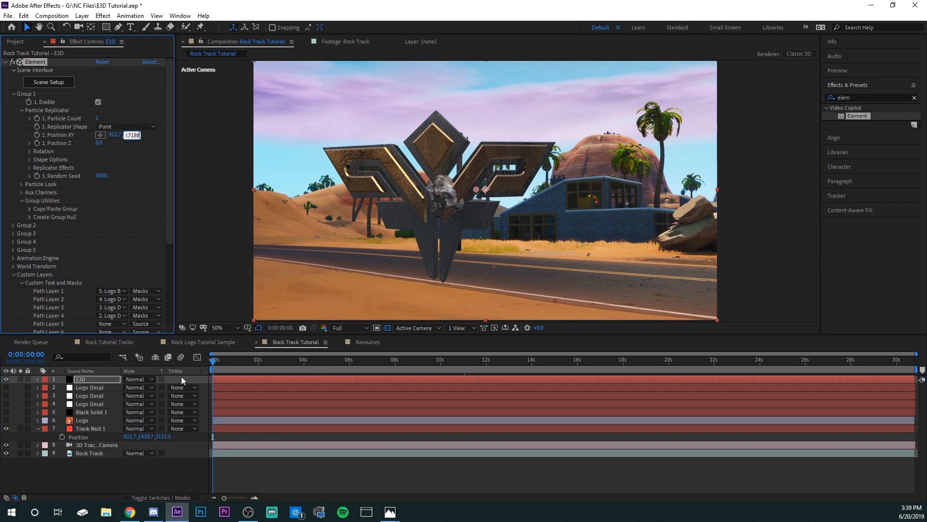
{"action": "left_click", "coordinate": [166, 437]}
{"action": "key", "text": "ctrl+c"}
{"action": "left_click", "coordinate": [100, 143]}
{"action": "key", "text": "ctrl+v"}
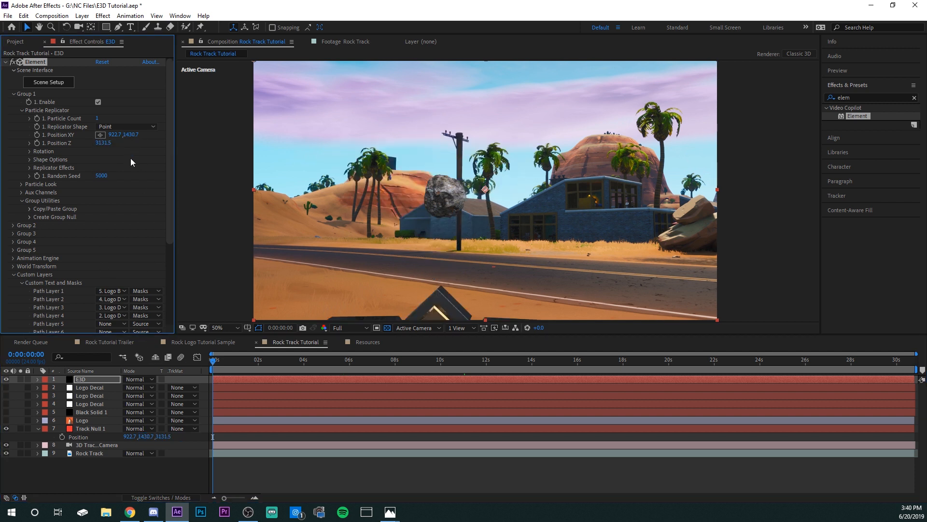
{"action": "key", "text": "Return"}
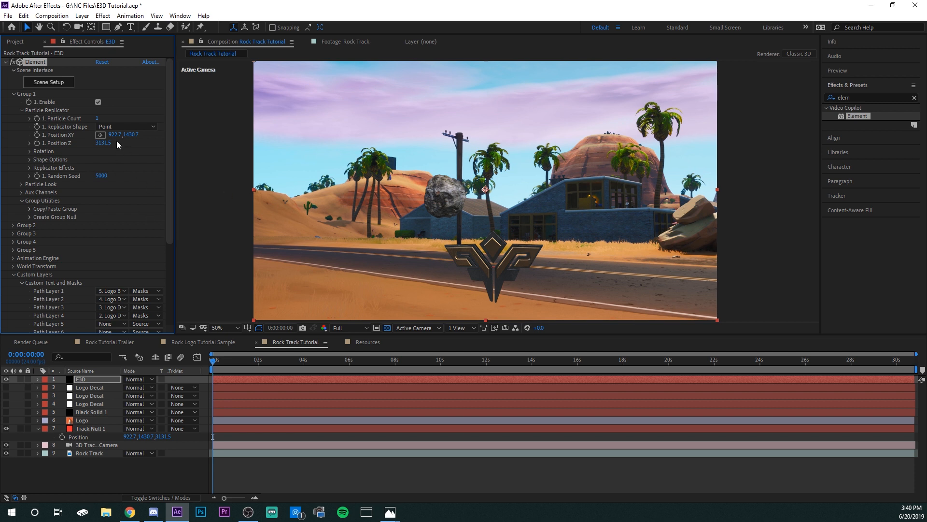
- Raise the logo to a Group 1 Position XY of 869.7, 767.7 and check its placement up to 0:00:12:08
{"action": "left_click_drag", "start_coordinate": [116, 135], "coordinate": [255, 134]}
{"action": "left_click_drag", "start_coordinate": [134, 135], "coordinate": [127, 97]}
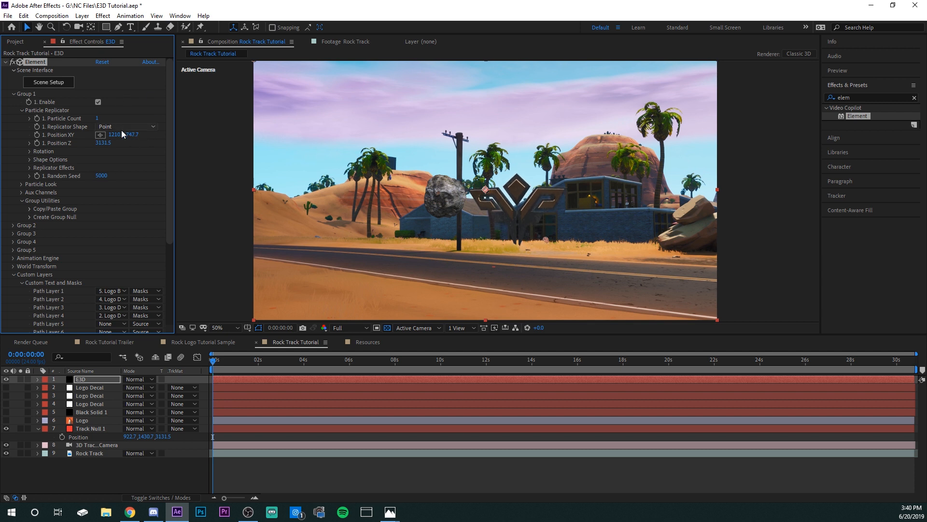
{"action": "left_click_drag", "start_coordinate": [127, 134], "coordinate": [29, 151]}
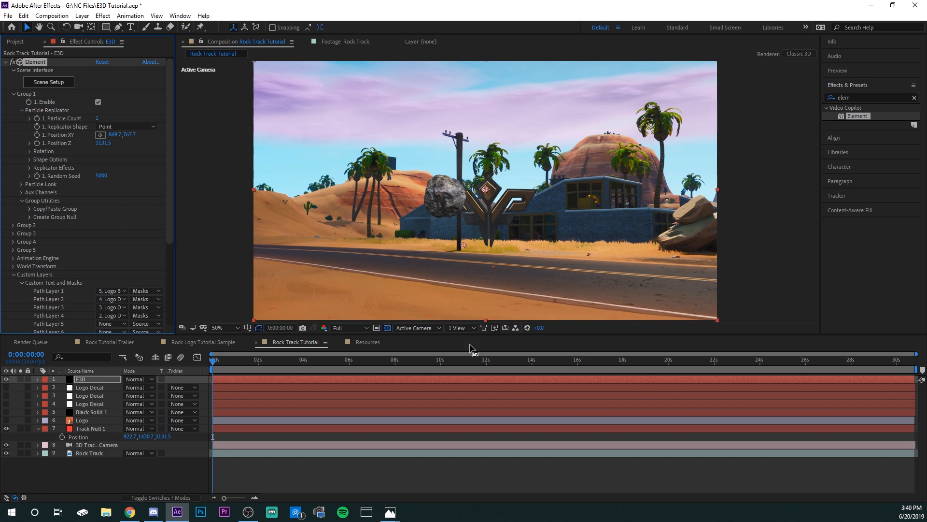
{"action": "left_click_drag", "start_coordinate": [224, 360], "coordinate": [382, 360]}
{"action": "left_click_drag", "start_coordinate": [483, 381], "coordinate": [493, 492]}
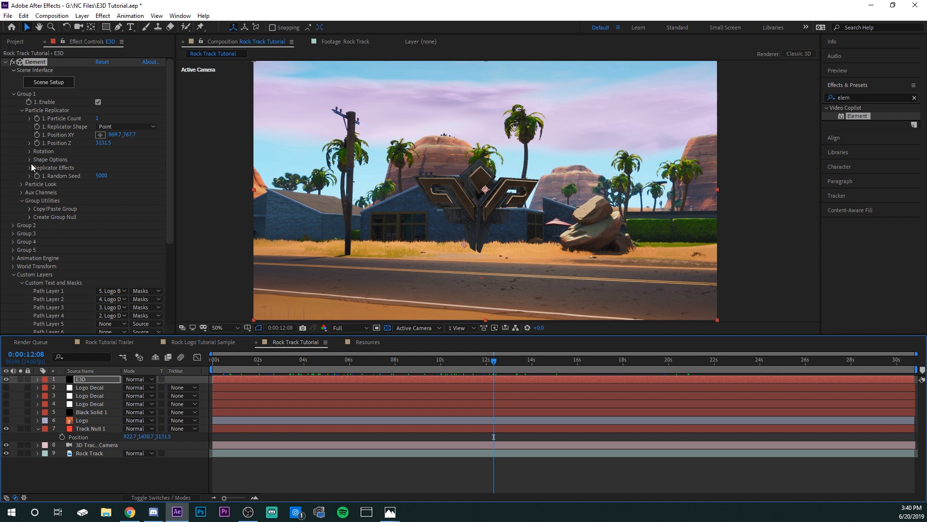
- Set Group 1's Particle Size to 11.60 and its Position XY to 919.7, 675.7
{"action": "left_click", "coordinate": [22, 184]}
{"action": "mouse_move", "coordinate": [98, 192]}
{"action": "left_mouse_down"}
{"action": "mouse_move", "coordinate": [112, 191]}
{"action": "mouse_move", "coordinate": [103, 192]}
{"action": "left_mouse_up"}
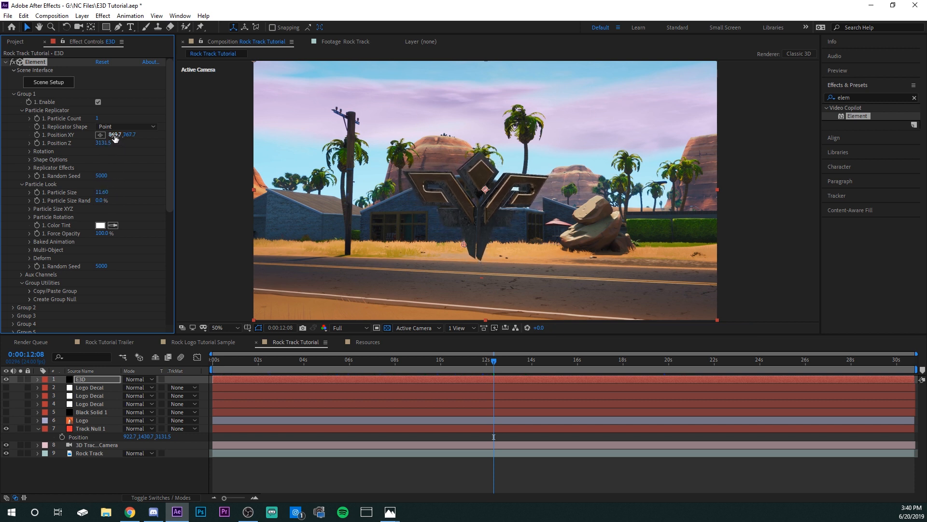
{"action": "left_click_drag", "start_coordinate": [115, 138], "coordinate": [114, 104]}
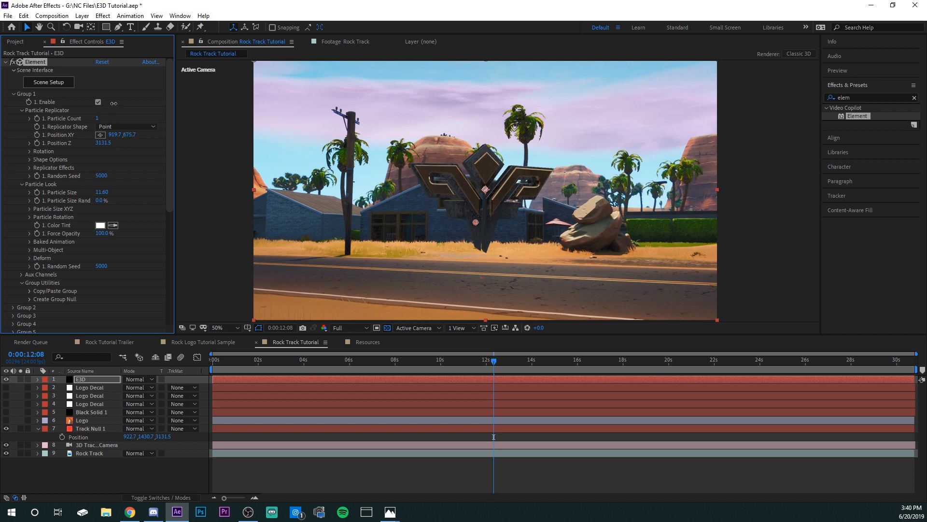
- Start keyframing Group 1's Y Rotation at the first frame with a value of 55°
{"action": "left_click", "coordinate": [30, 151]}
{"action": "left_click_drag", "start_coordinate": [107, 169], "coordinate": [119, 171]}
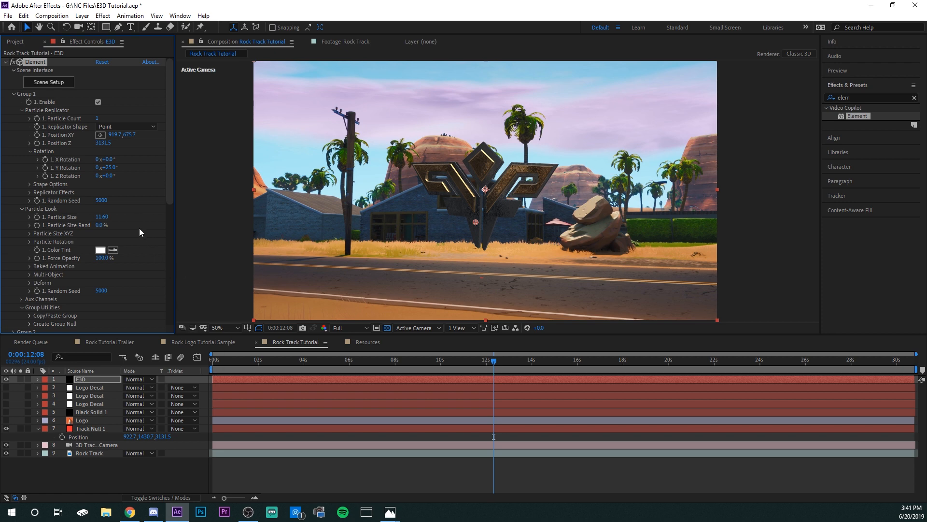
{"action": "left_click_drag", "start_coordinate": [237, 360], "coordinate": [155, 365]}
{"action": "left_click", "coordinate": [103, 379]}
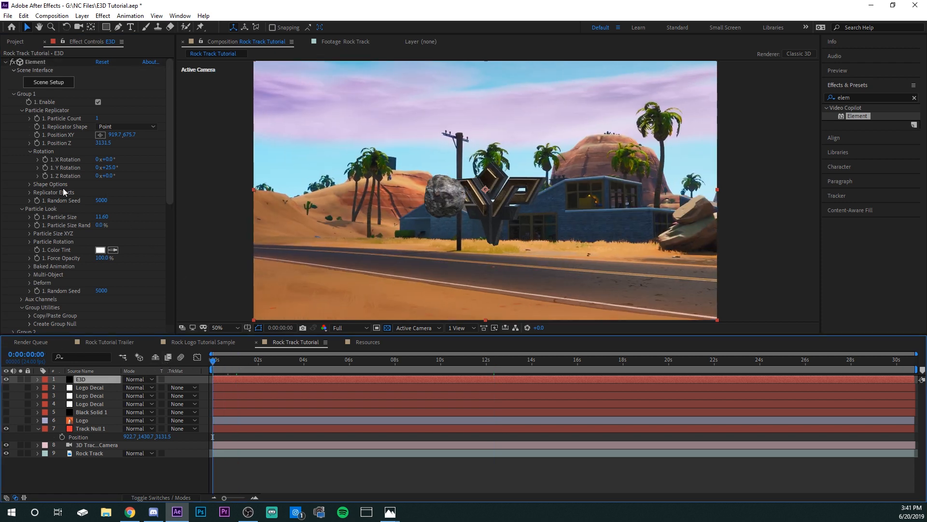
{"action": "left_click", "coordinate": [45, 167]}
{"action": "left_click_drag", "start_coordinate": [110, 167], "coordinate": [128, 167]}
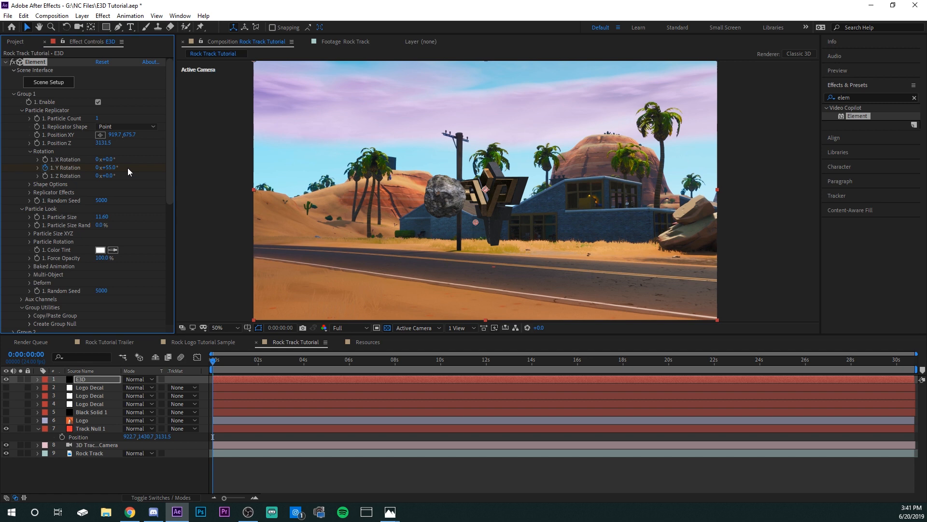
- Keyframe Group 1's Y Rotation at 9° at 0:00:30:18 and check the turn around the middle of the footage
{"action": "left_click_drag", "start_coordinate": [216, 370], "coordinate": [914, 385]}
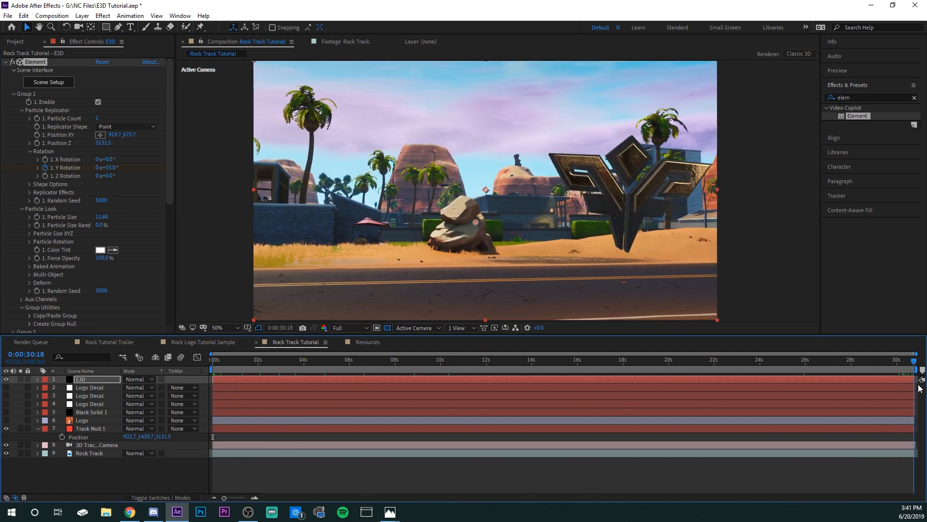
{"action": "mouse_move", "coordinate": [109, 167]}
{"action": "left_mouse_down"}
{"action": "mouse_move", "coordinate": [87, 175]}
{"action": "mouse_move", "coordinate": [95, 176]}
{"action": "left_mouse_up"}
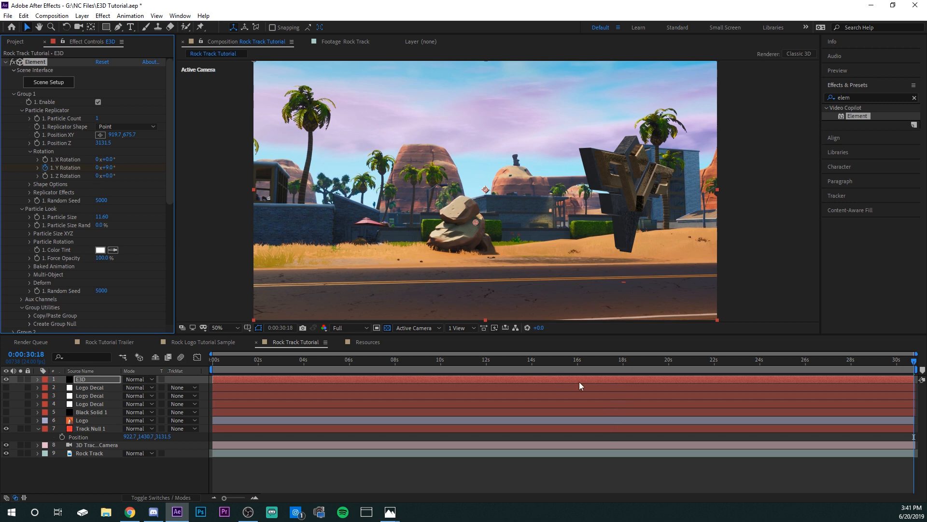
{"action": "left_click_drag", "start_coordinate": [565, 363], "coordinate": [204, 436]}
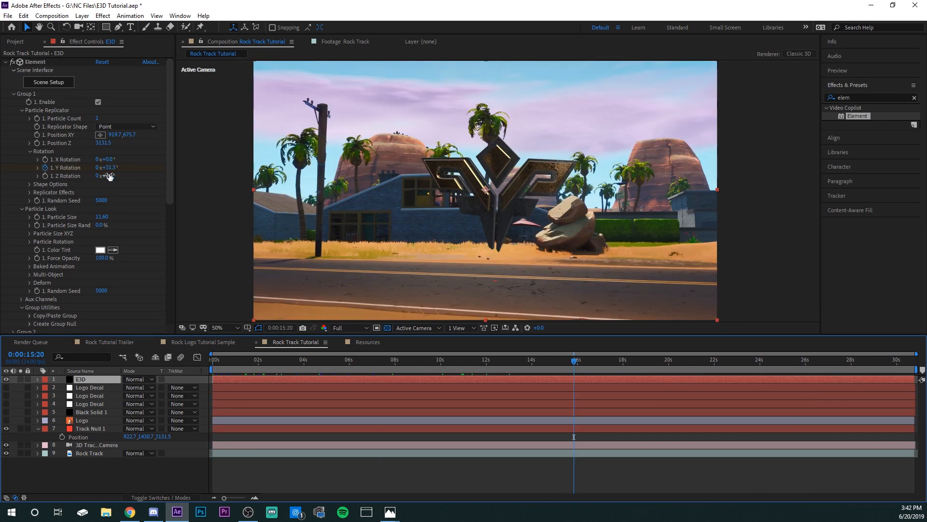
- Set Group 1's Z Rotation to -2° and review the logo earlier in the footage, stopping at 0:00:04:22
{"action": "left_click_drag", "start_coordinate": [114, 175], "coordinate": [111, 175]}
{"action": "left_click", "coordinate": [111, 176]}
{"action": "type", "text": "-2"}
{"action": "key", "text": "Return"}
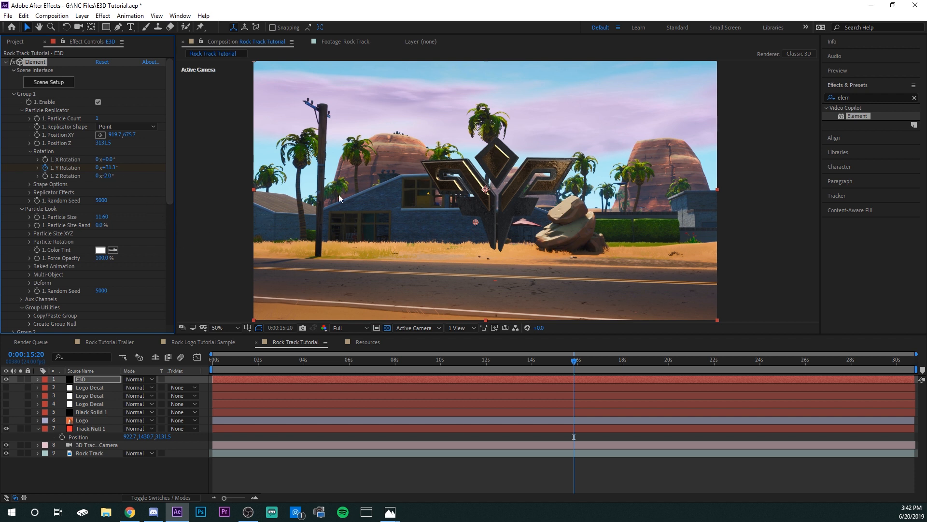
{"action": "left_click_drag", "start_coordinate": [574, 362], "coordinate": [262, 374]}
{"action": "left_click_drag", "start_coordinate": [323, 373], "coordinate": [326, 428]}
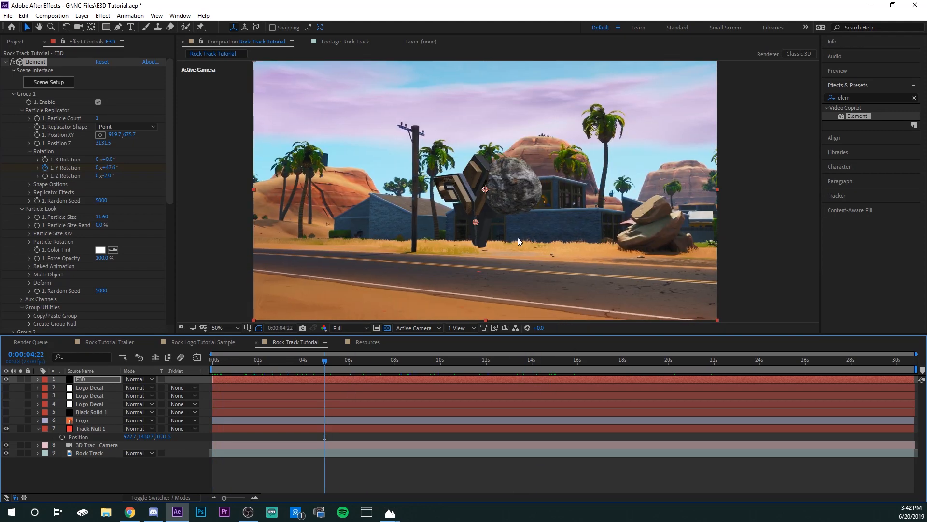
- Set the Particle Count of Group 2's Particle Replicator to 71 for the rocks
{"action": "scroll", "coordinate": [63, 218], "scroll_direction": "down", "scroll_amount": 5}
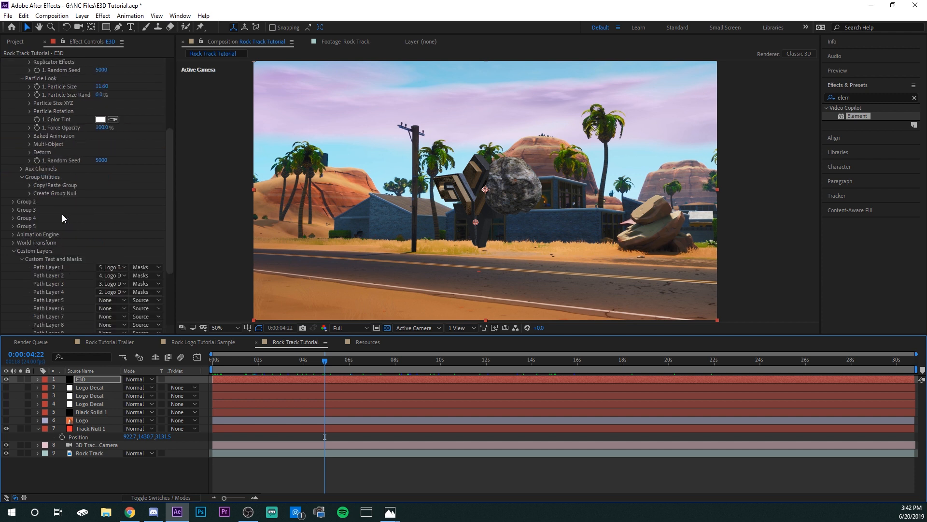
{"action": "left_click", "coordinate": [14, 201]}
{"action": "scroll", "coordinate": [50, 211], "scroll_direction": "down", "scroll_amount": 3}
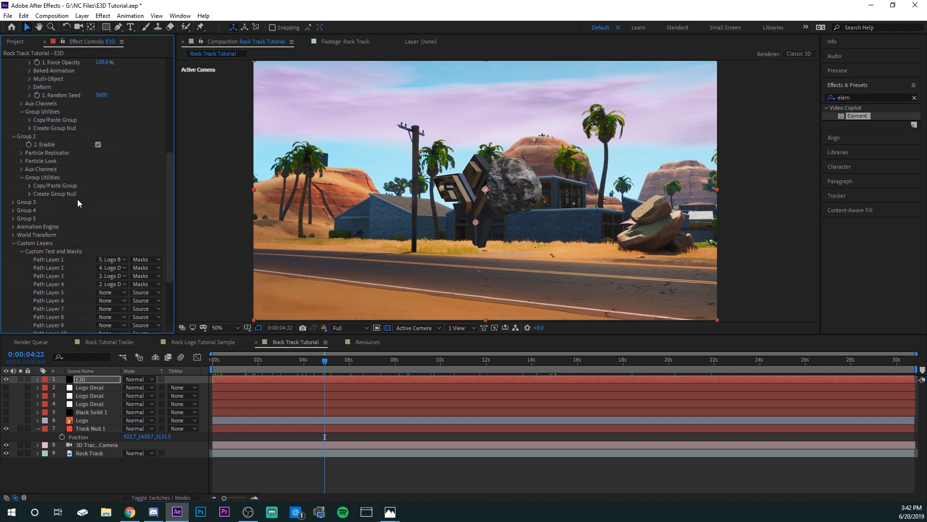
{"action": "left_click", "coordinate": [21, 153]}
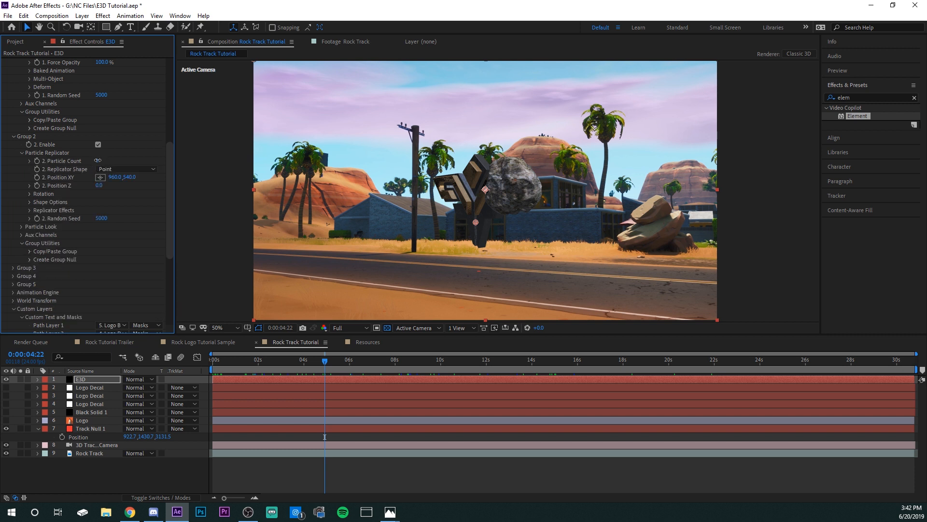
{"action": "left_click_drag", "start_coordinate": [103, 160], "coordinate": [132, 162]}
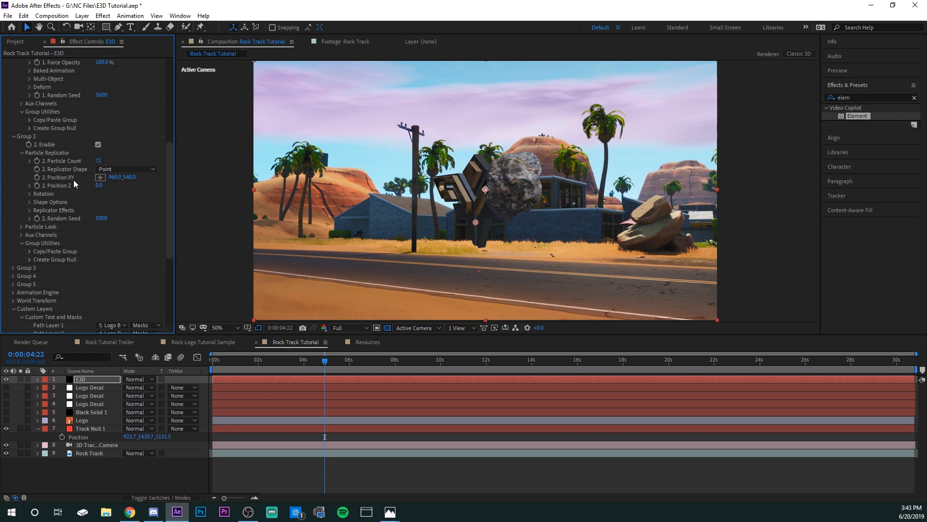
- Change Group 2's Replicator Shape to Plane, inspect the rocks up close and collapse the E3D layer's properties in the timeline
{"action": "left_click", "coordinate": [110, 169]}
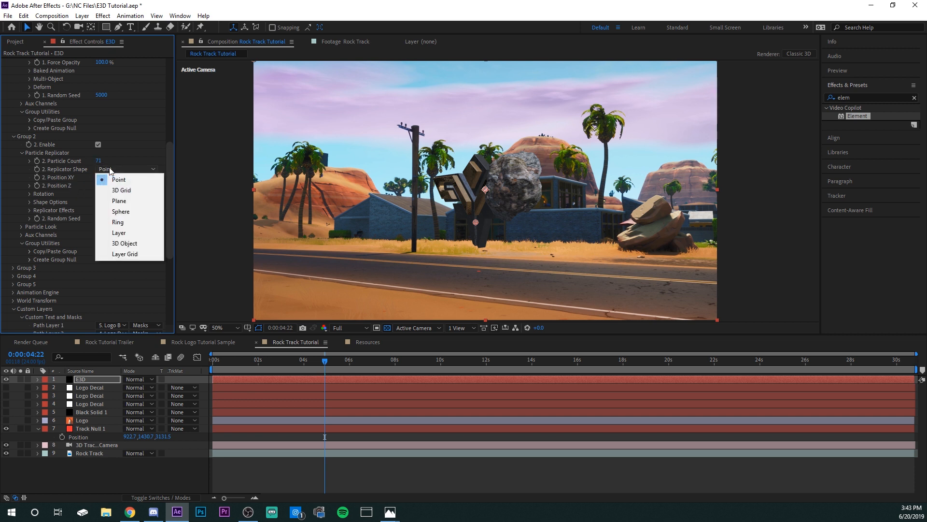
{"action": "left_click", "coordinate": [128, 200]}
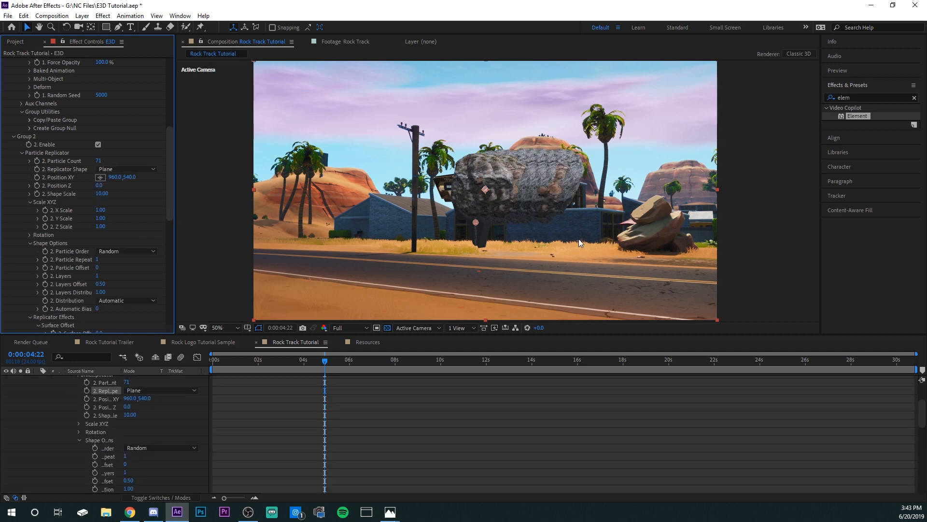
{"action": "scroll", "coordinate": [524, 198], "scroll_direction": "up", "scroll_amount": 2}
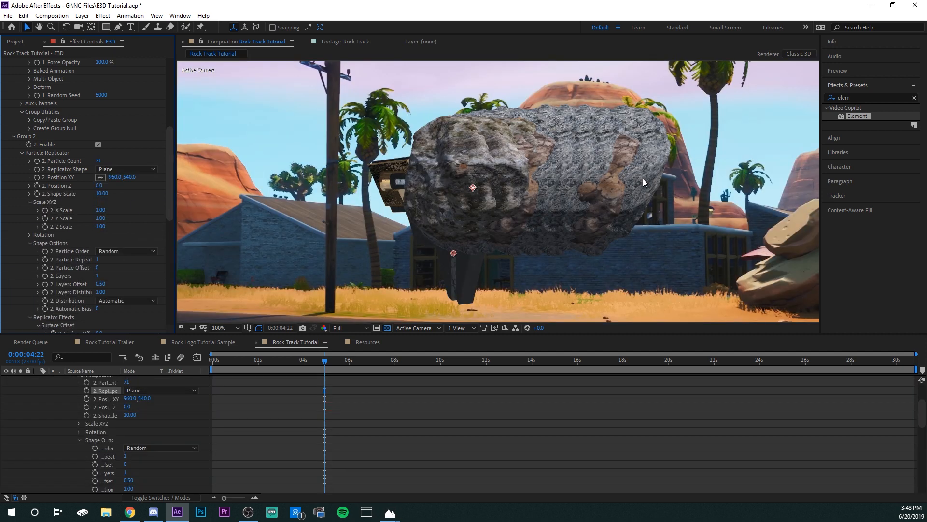
{"action": "scroll", "coordinate": [589, 160], "scroll_direction": "down", "scroll_amount": 2}
{"action": "scroll", "coordinate": [83, 399], "scroll_direction": "up", "scroll_amount": 10}
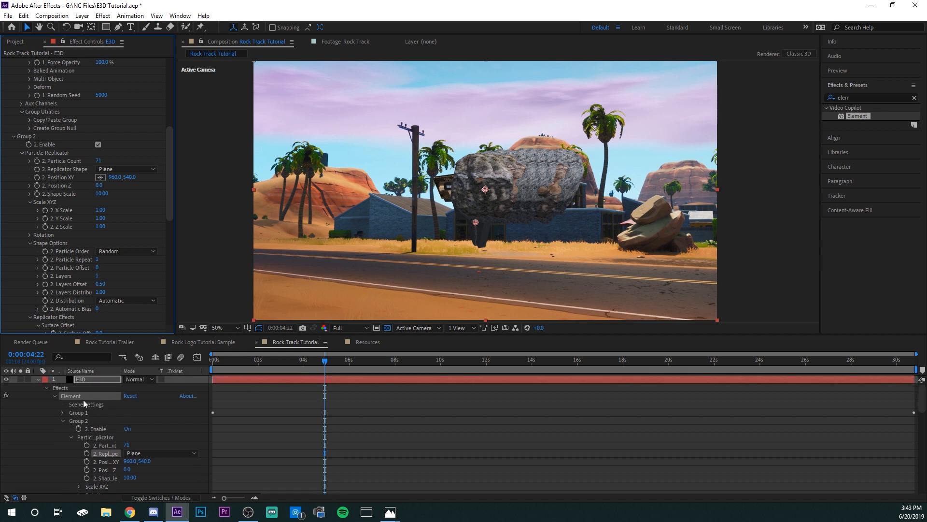
{"action": "left_click", "coordinate": [38, 379]}
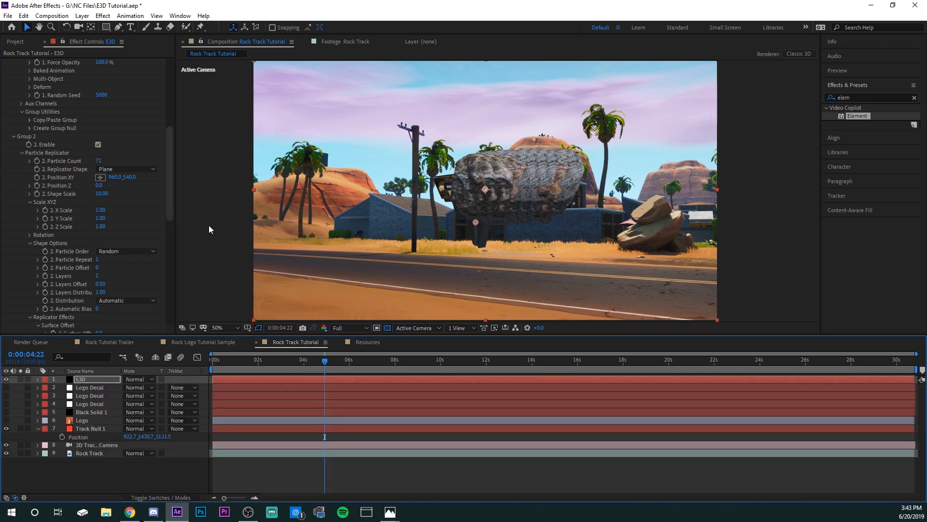
- Spread the rocks by setting Group 2's replicator scale to X 20.80, Y 3.70 and Z 32.20, and reveal the Scatter settings
{"action": "scroll", "coordinate": [65, 219], "scroll_direction": "down", "scroll_amount": 1}
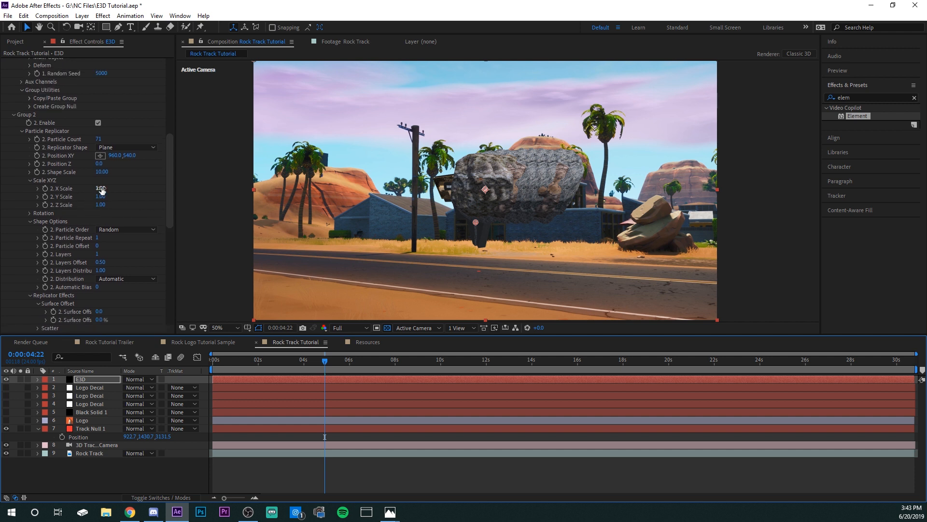
{"action": "left_click_drag", "start_coordinate": [102, 189], "coordinate": [203, 192]}
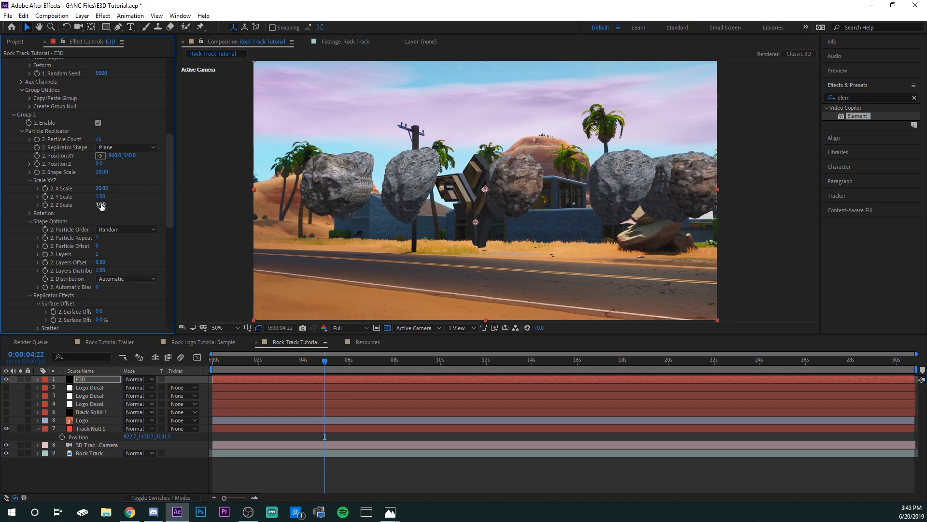
{"action": "left_click_drag", "start_coordinate": [101, 207], "coordinate": [193, 208]}
{"action": "left_click_drag", "start_coordinate": [206, 209], "coordinate": [257, 209]}
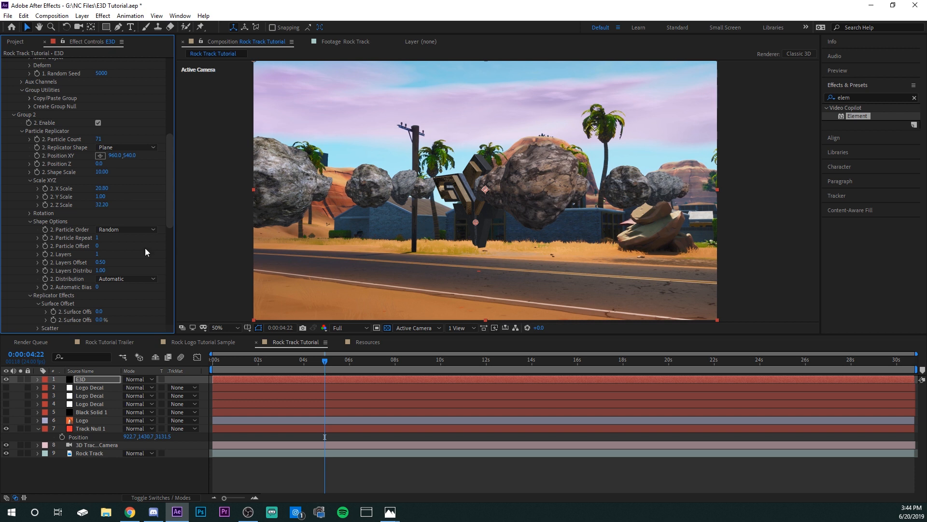
{"action": "scroll", "coordinate": [77, 208], "scroll_direction": "down", "scroll_amount": 2}
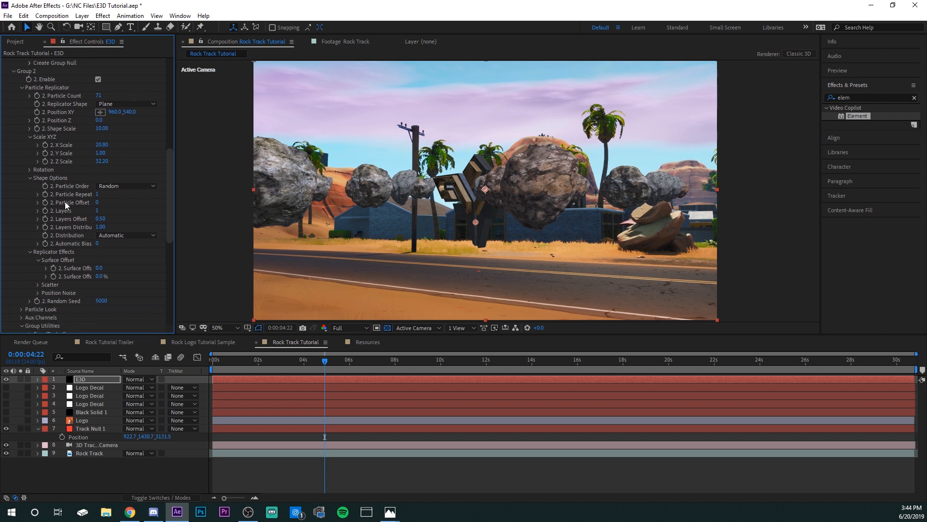
{"action": "scroll", "coordinate": [41, 268], "scroll_direction": "down", "scroll_amount": 1}
{"action": "left_click", "coordinate": [38, 262]}
{"action": "left_click_drag", "start_coordinate": [101, 138], "coordinate": [135, 128]}
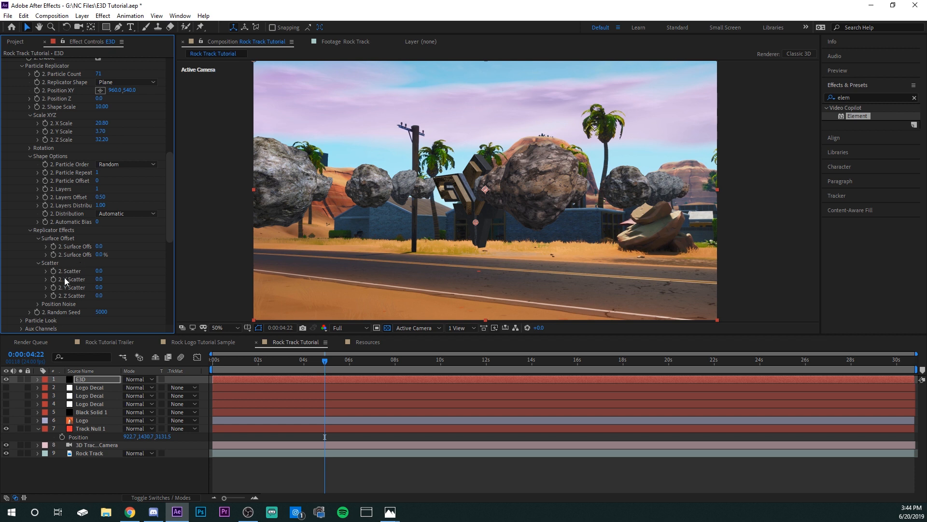
- Scatter Group 2's rocks around the scene with X Scatter 16.3, Y Scatter 45.2 and Z Scatter 26.4
{"action": "scroll", "coordinate": [69, 277], "scroll_direction": "down", "scroll_amount": 1}
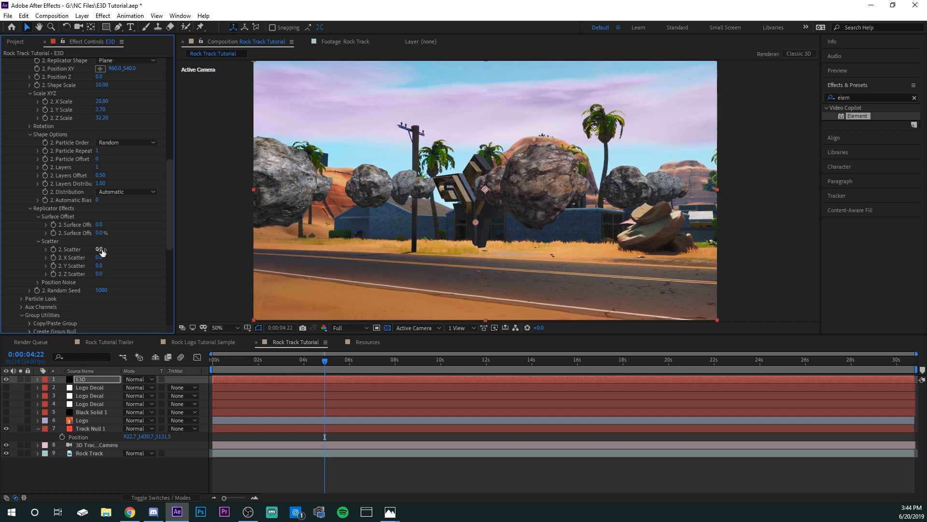
{"action": "left_click_drag", "start_coordinate": [100, 257], "coordinate": [925, 215]}
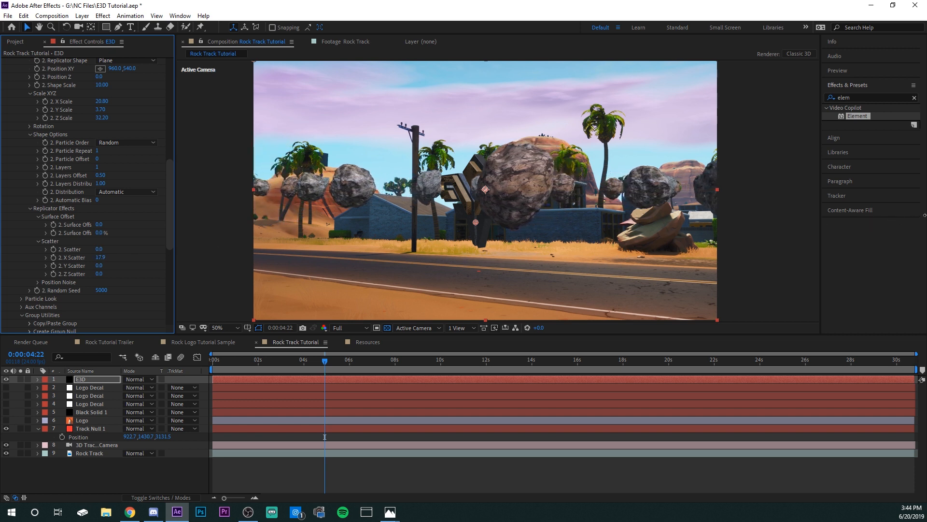
{"action": "left_click_drag", "start_coordinate": [357, 276], "coordinate": [22, 279]}
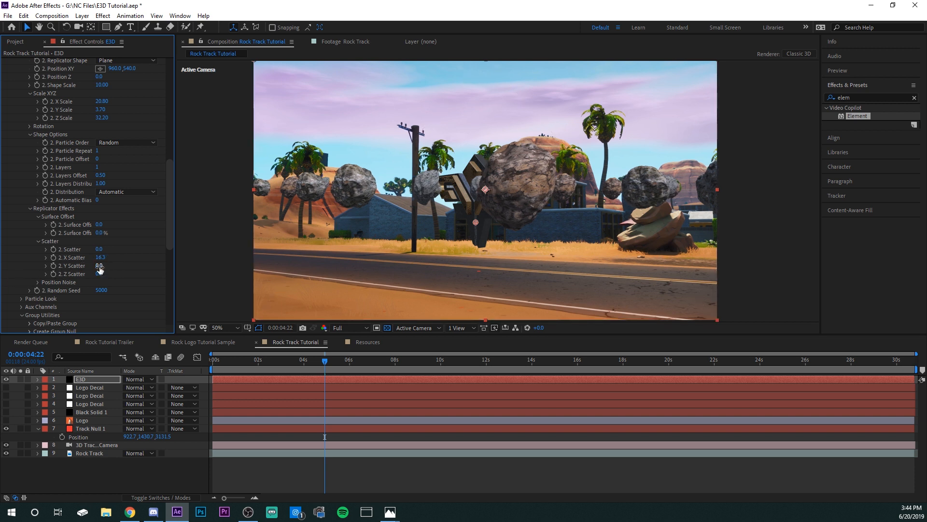
{"action": "left_click_drag", "start_coordinate": [100, 269], "coordinate": [159, 269]}
{"action": "left_click_drag", "start_coordinate": [100, 269], "coordinate": [607, 283]}
{"action": "left_click_drag", "start_coordinate": [100, 265], "coordinate": [625, 259]}
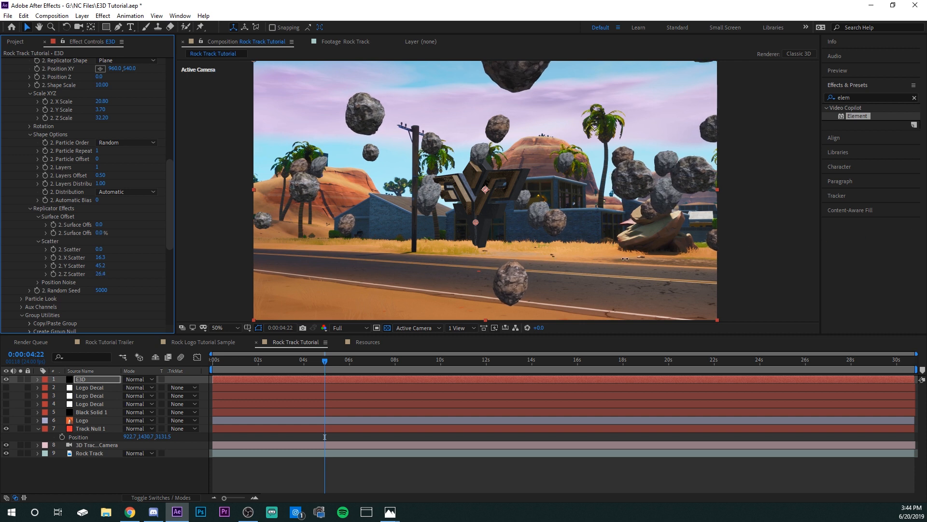
- Set Group 2's Particle Size to 7.80 and Particle Size Random to 38% in the Particle Look settings
{"action": "scroll", "coordinate": [70, 213], "scroll_direction": "down", "scroll_amount": 3}
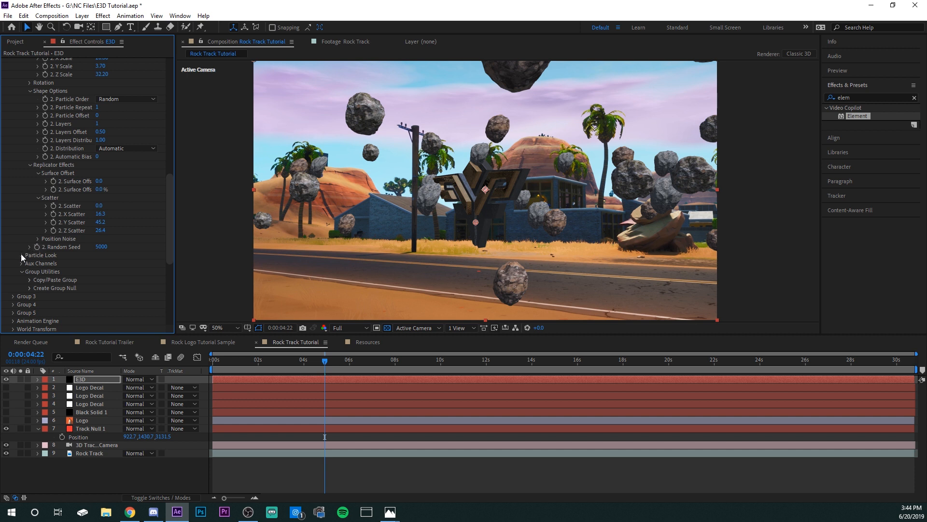
{"action": "left_click", "coordinate": [22, 254]}
{"action": "left_click_drag", "start_coordinate": [100, 255], "coordinate": [94, 259]}
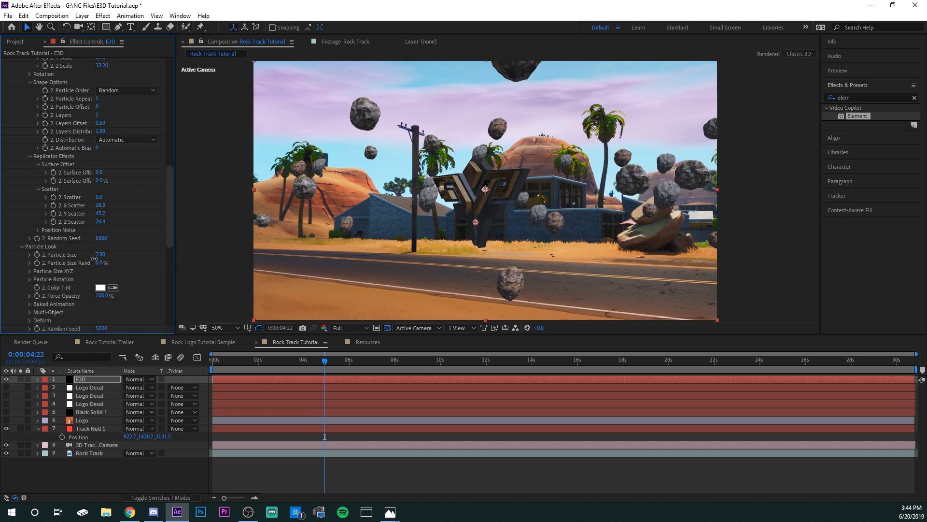
{"action": "left_click_drag", "start_coordinate": [100, 265], "coordinate": [116, 264]}
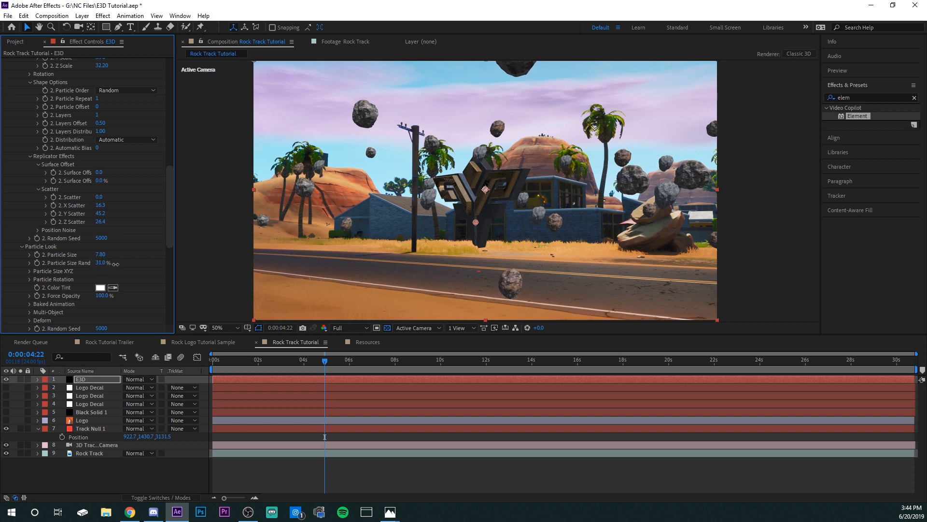
{"action": "left_click_drag", "start_coordinate": [115, 264], "coordinate": [118, 264]}
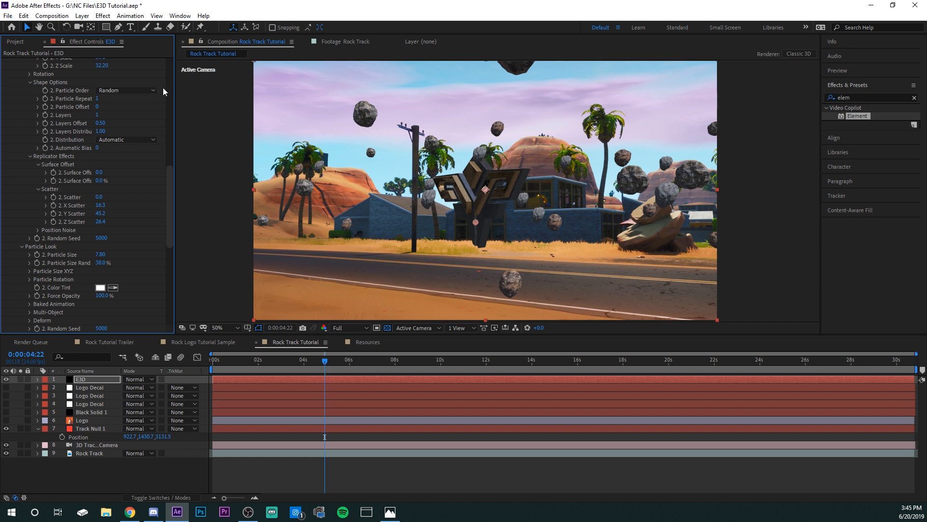
- Rotate Group 2's rocks with Rotation Random 278° and X Rotation Particle 20° in the Particle Rotation settings
{"action": "mouse_move", "coordinate": [170, 172]}
{"action": "left_mouse_down"}
{"action": "mouse_move", "coordinate": [169, 213]}
{"action": "mouse_move", "coordinate": [174, 163]}
{"action": "left_mouse_up"}
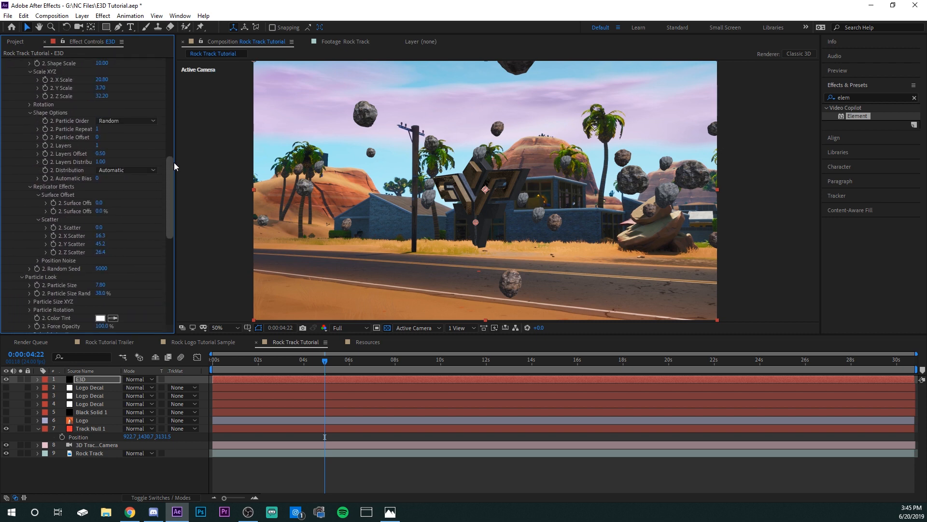
{"action": "left_click_drag", "start_coordinate": [174, 162], "coordinate": [168, 185]}
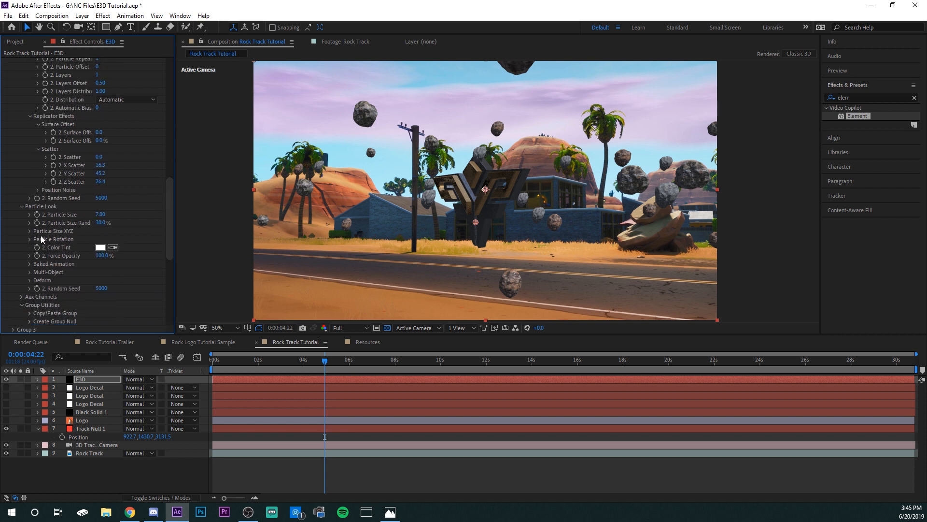
{"action": "left_click", "coordinate": [29, 239]}
{"action": "left_click_drag", "start_coordinate": [111, 281], "coordinate": [250, 284]}
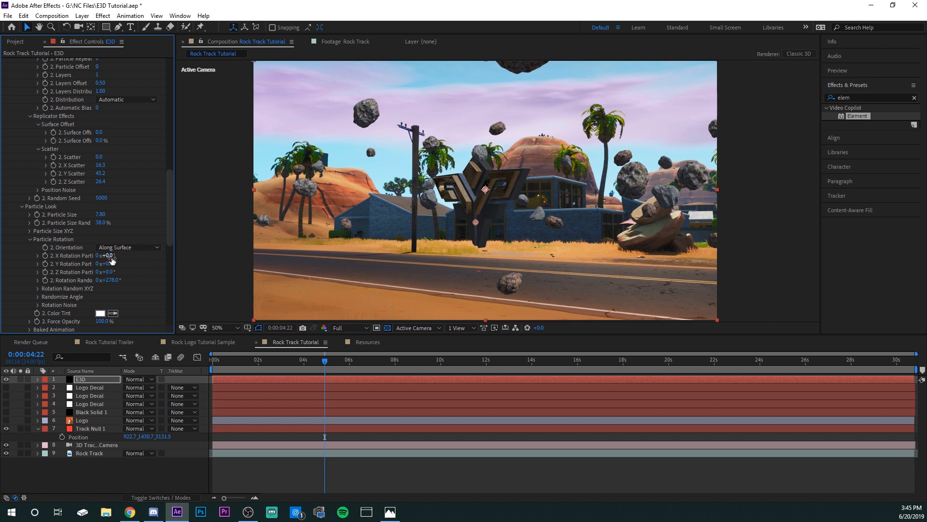
{"action": "left_click_drag", "start_coordinate": [112, 259], "coordinate": [105, 261]}
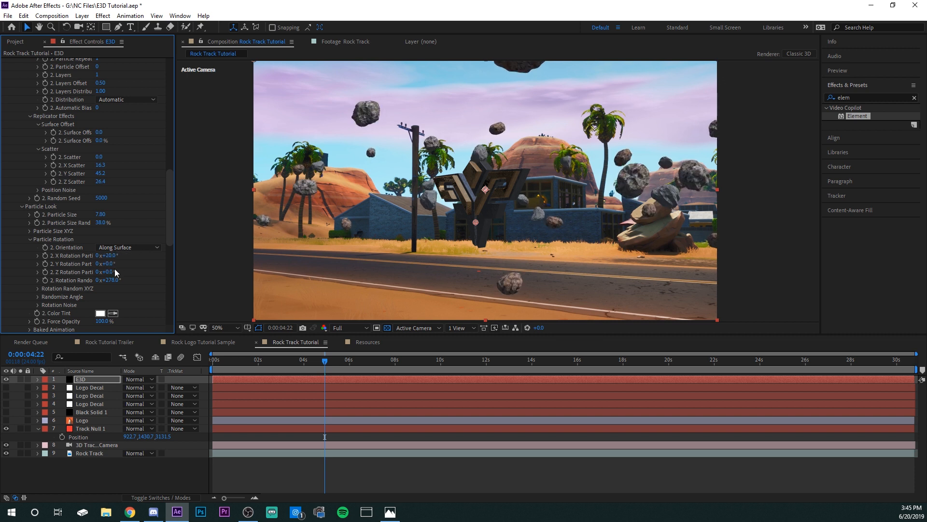
- Enable keyframing for Group 2's Rotation Random at the first frame of the composition
{"action": "scroll", "coordinate": [126, 277], "scroll_direction": "down", "scroll_amount": 3}
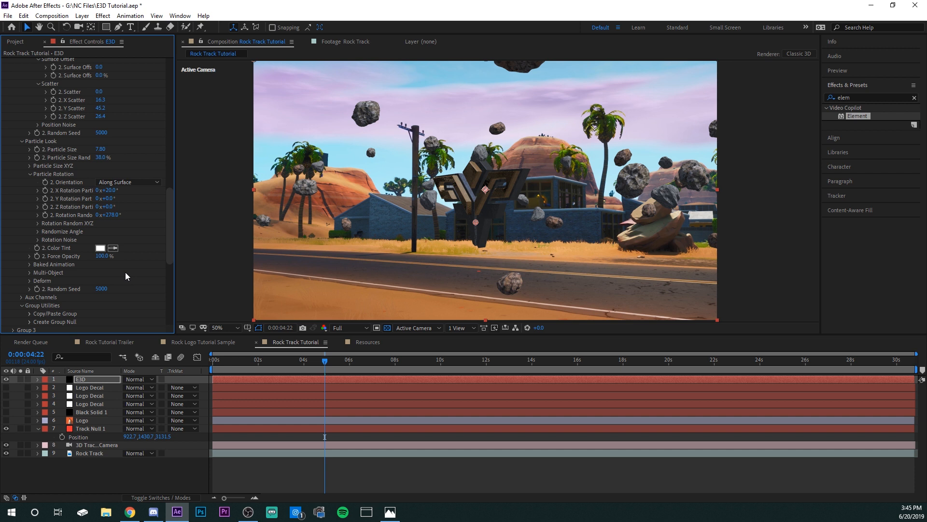
{"action": "scroll", "coordinate": [126, 276], "scroll_direction": "up", "scroll_amount": 6}
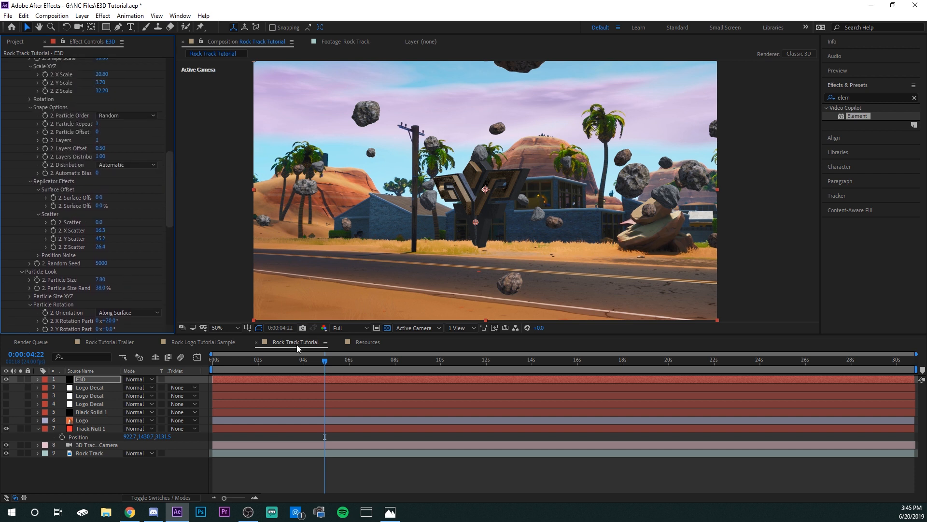
{"action": "scroll", "coordinate": [75, 287], "scroll_direction": "down", "scroll_amount": 1}
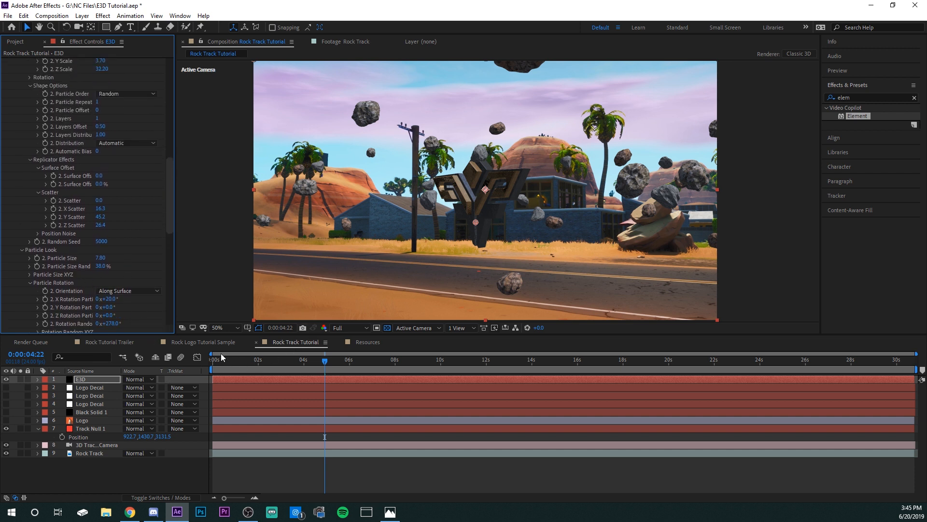
{"action": "left_click_drag", "start_coordinate": [219, 363], "coordinate": [190, 361]}
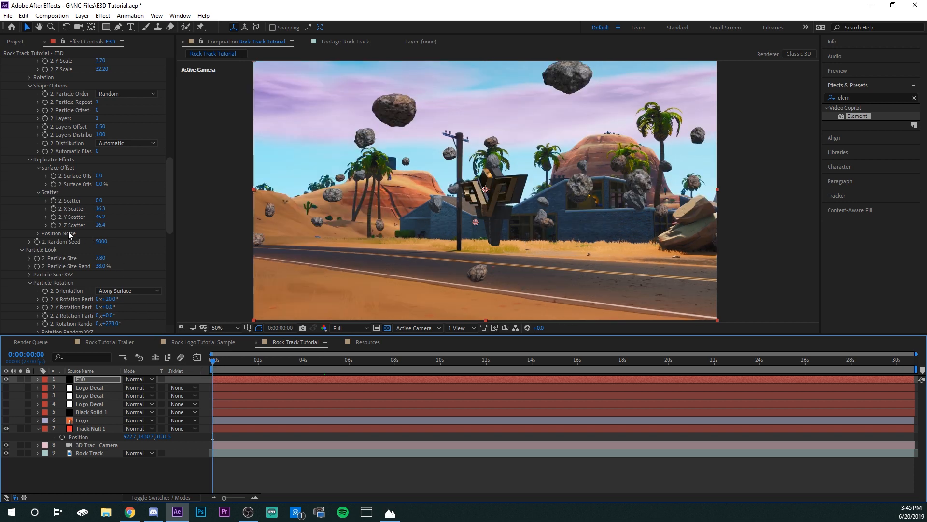
{"action": "scroll", "coordinate": [70, 231], "scroll_direction": "down", "scroll_amount": 4}
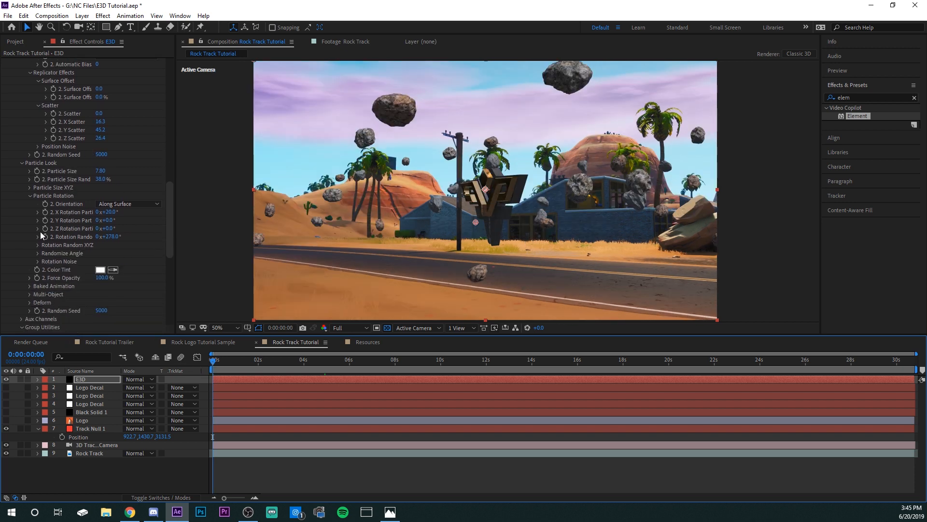
{"action": "left_click", "coordinate": [46, 235]}
- Animate Group 2's Scatter from 15.3 at the first frame to 25.8 at the last frame
{"action": "scroll", "coordinate": [49, 218], "scroll_direction": "up", "scroll_amount": 3}
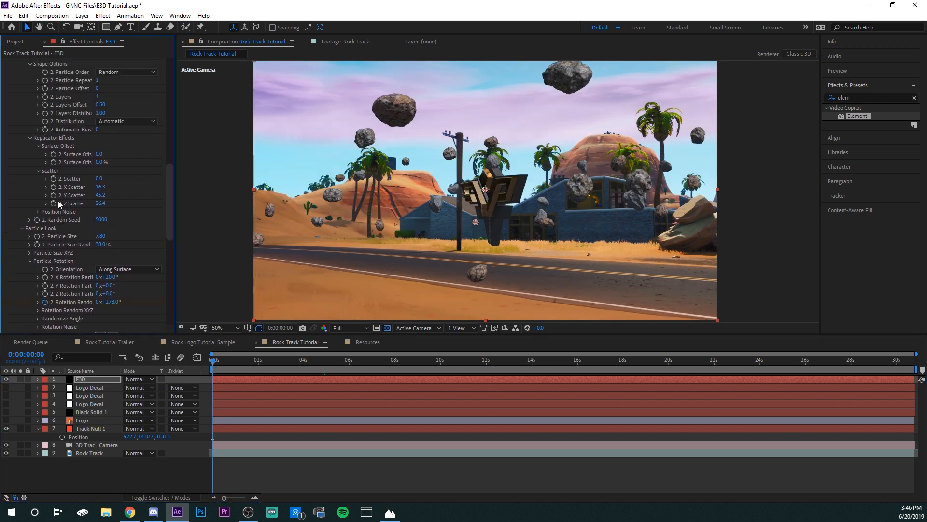
{"action": "left_click", "coordinate": [53, 179]}
{"action": "left_click_drag", "start_coordinate": [100, 179], "coordinate": [780, 132]}
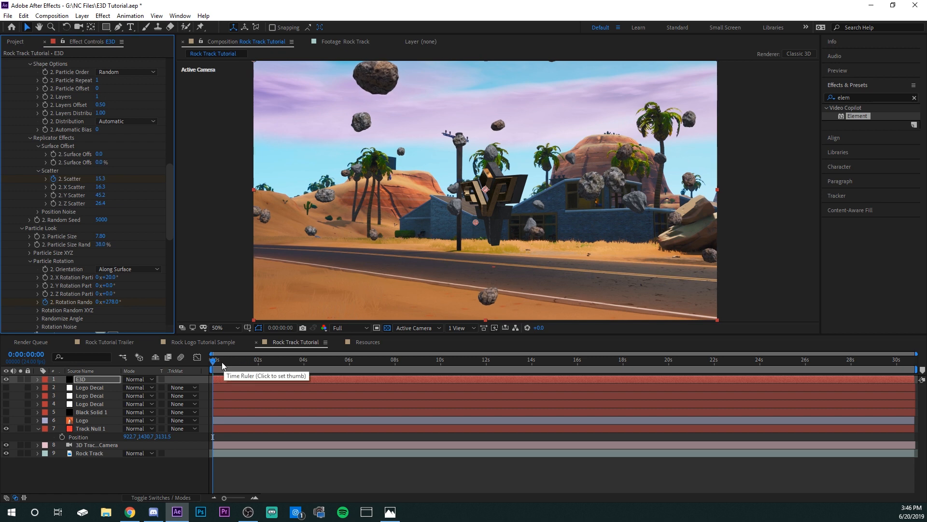
{"action": "key", "text": "End"}
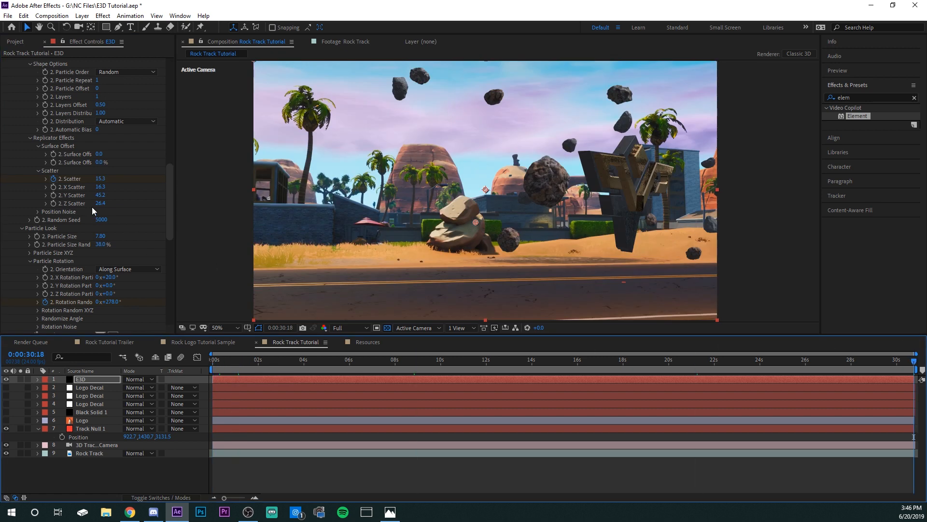
{"action": "left_click_drag", "start_coordinate": [100, 178], "coordinate": [484, 192]}
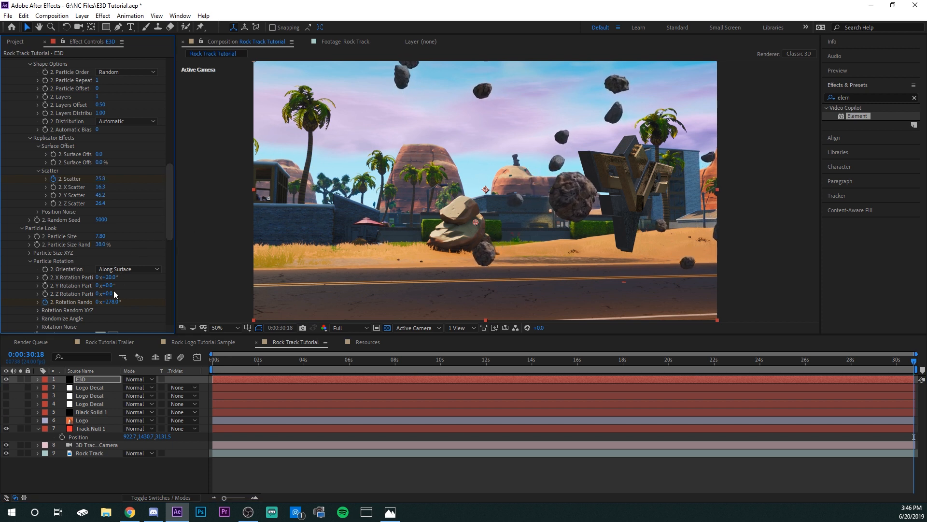
- Set Group 2's Rotation Random to 2x+278° at the last frame and scrub the timeline to check the rock motion
{"action": "left_click", "coordinate": [97, 302]}
{"action": "key", "text": "Return"}
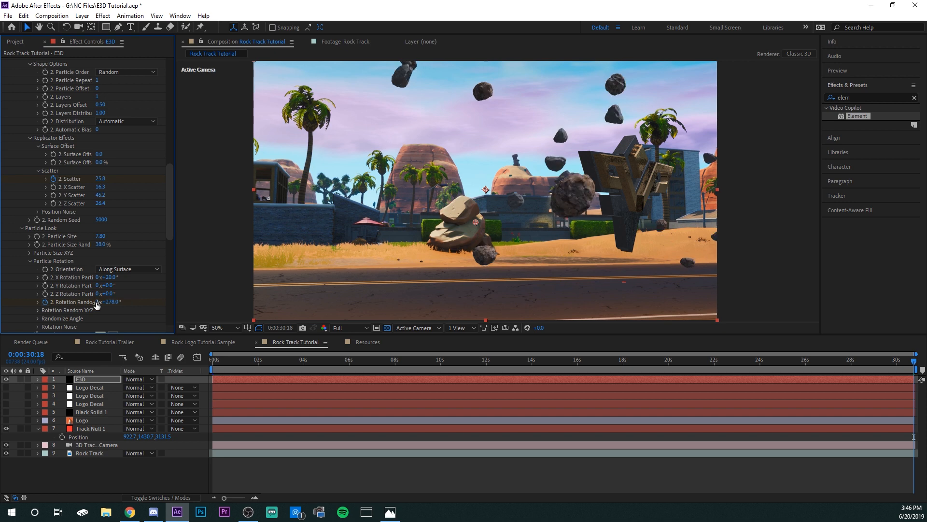
{"action": "left_click_drag", "start_coordinate": [291, 366], "coordinate": [476, 382]}
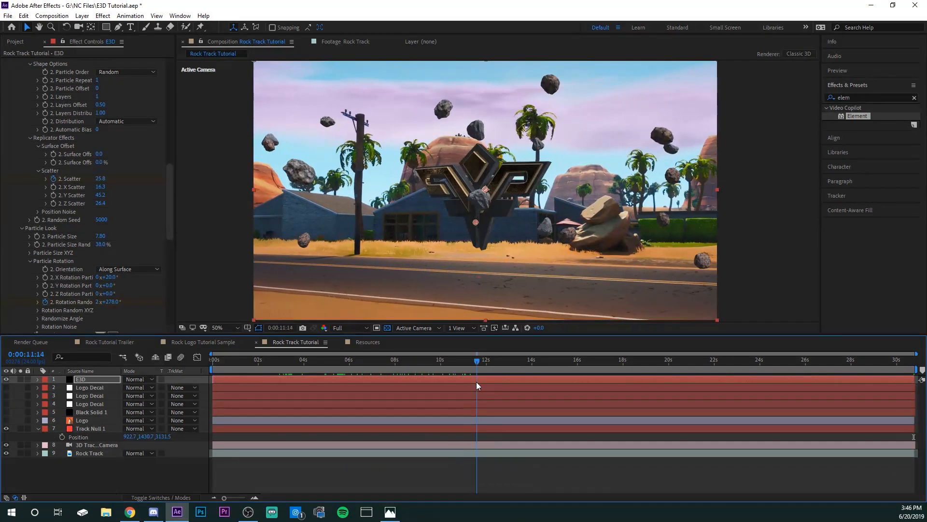
{"action": "scroll", "coordinate": [42, 236], "scroll_direction": "up", "scroll_amount": 6}
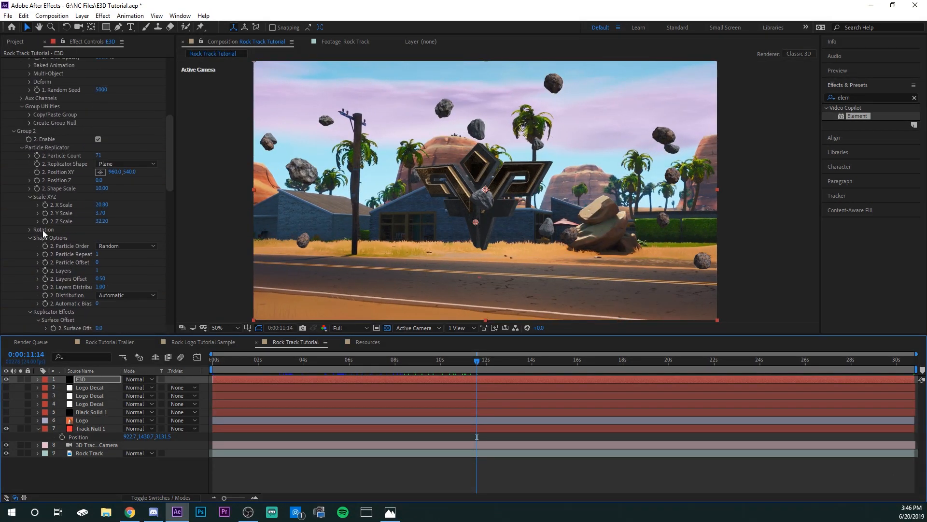
{"action": "left_click", "coordinate": [63, 173]}
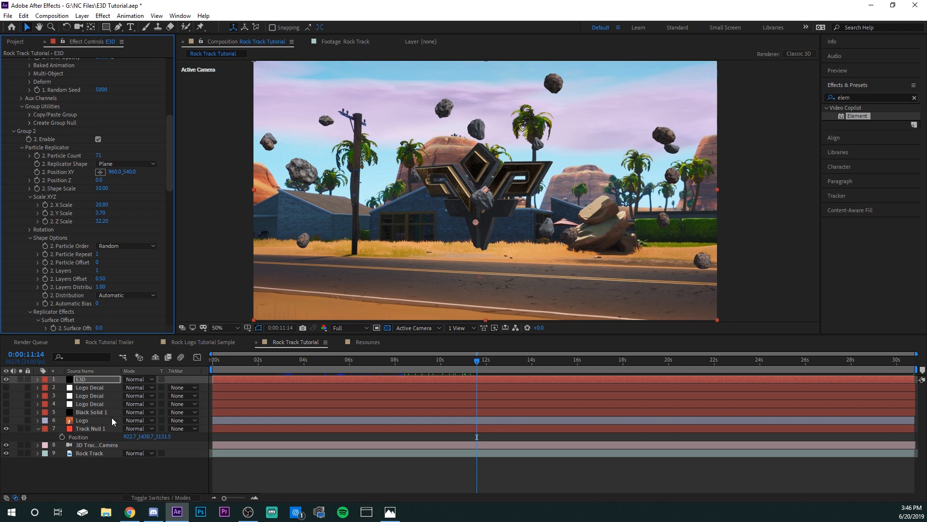
{"action": "left_click_drag", "start_coordinate": [476, 361], "coordinate": [398, 383]}
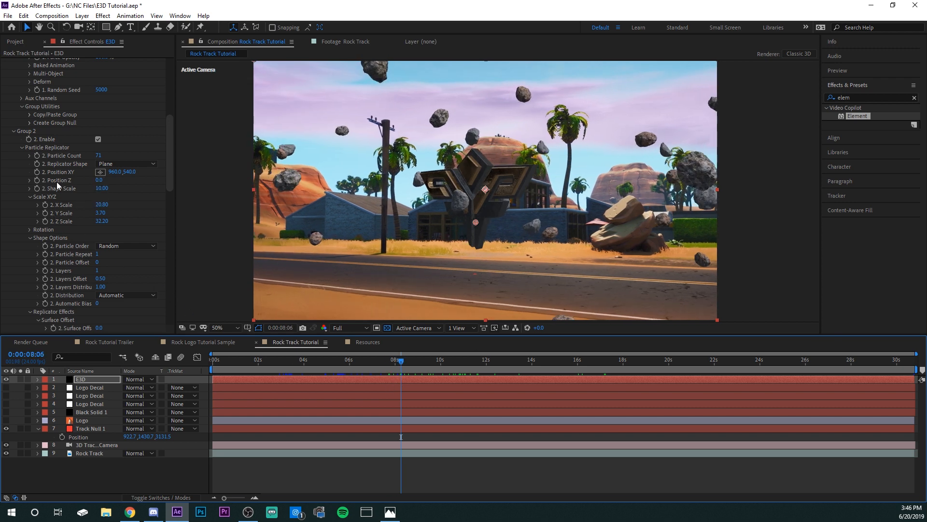
- Set Group 2's replicator Position Z to 3000
{"action": "scroll", "coordinate": [57, 181], "scroll_direction": "up", "scroll_amount": 1}
{"action": "scroll", "coordinate": [99, 186], "scroll_direction": "up", "scroll_amount": 6}
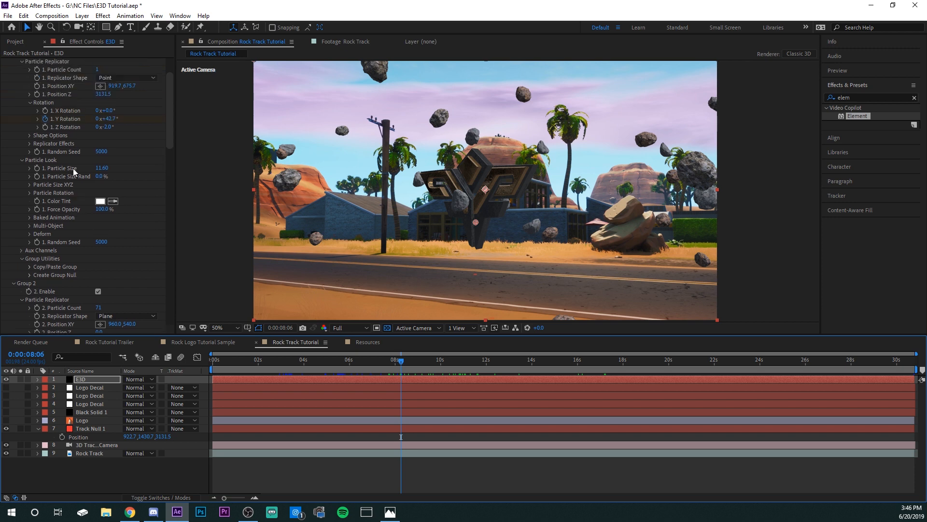
{"action": "scroll", "coordinate": [74, 184], "scroll_direction": "down", "scroll_amount": 3}
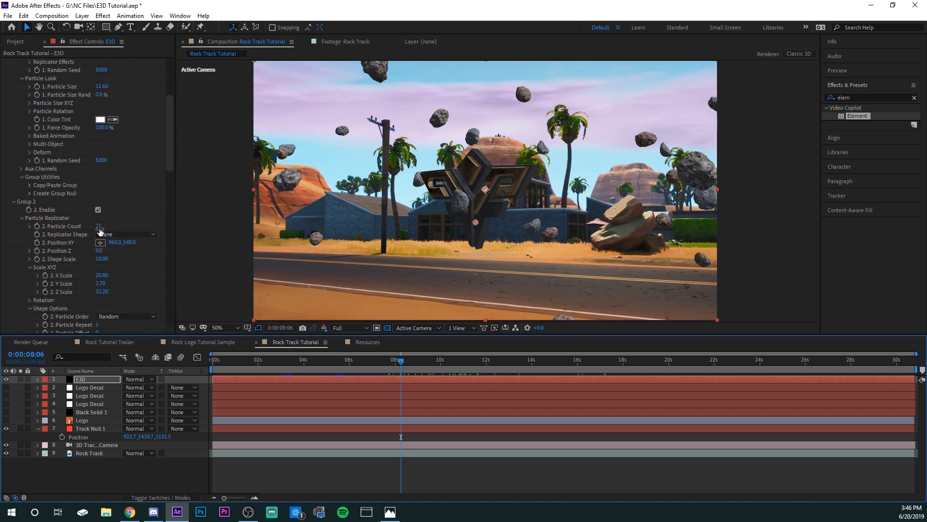
{"action": "left_click", "coordinate": [99, 251]}
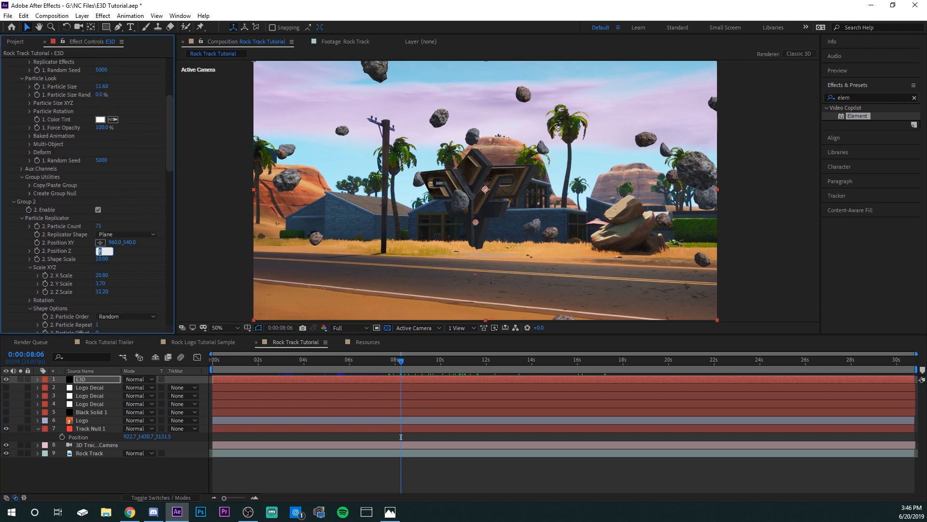
{"action": "type", "text": "3000"}
{"action": "key", "text": "Return"}
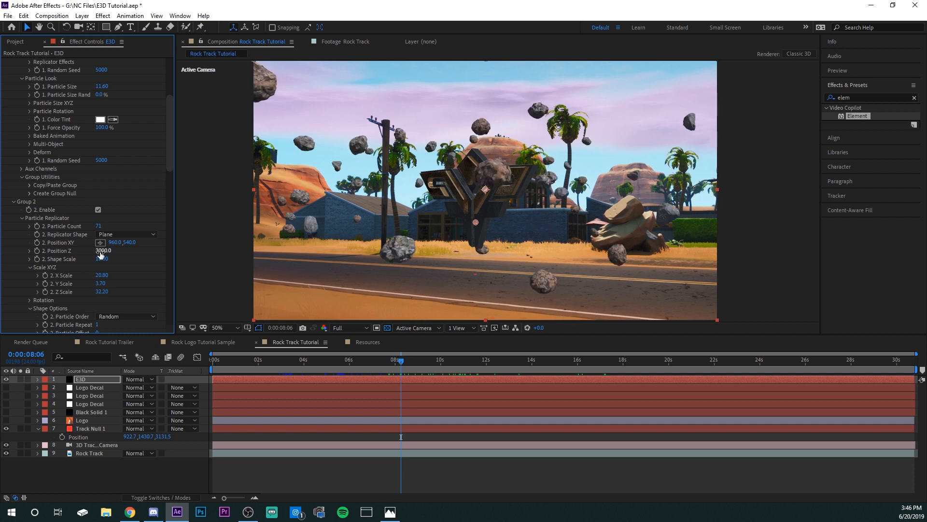
- Shift Group 2's Position XY to about X 1400, adjust its Y value, and check the rocks at several times
{"action": "left_click_drag", "start_coordinate": [109, 242], "coordinate": [124, 205]}
{"action": "left_click_drag", "start_coordinate": [116, 242], "coordinate": [256, 241]}
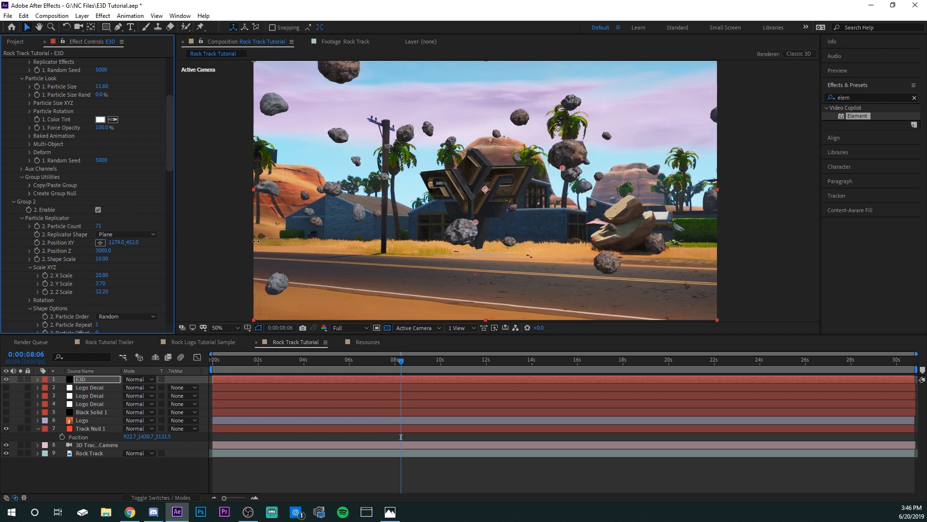
{"action": "left_click_drag", "start_coordinate": [409, 360], "coordinate": [551, 367]}
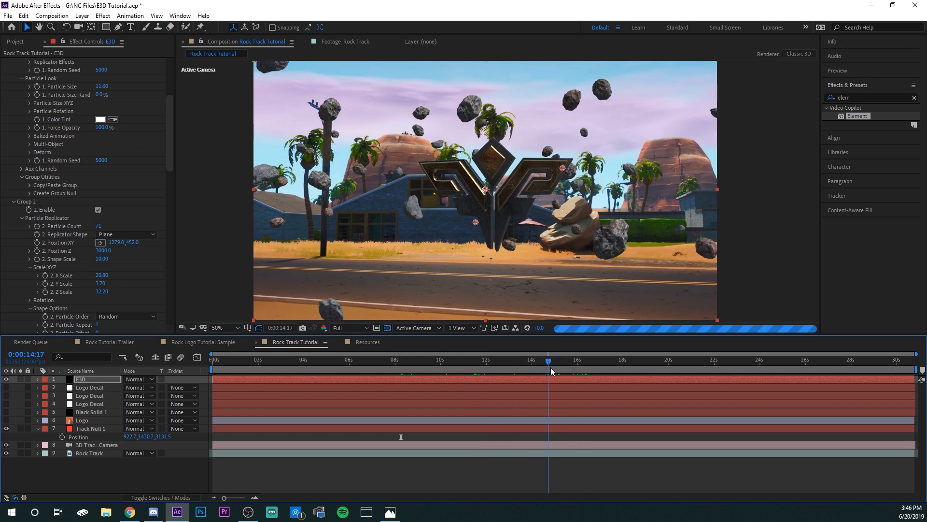
{"action": "left_click_drag", "start_coordinate": [115, 235], "coordinate": [115, 181]}
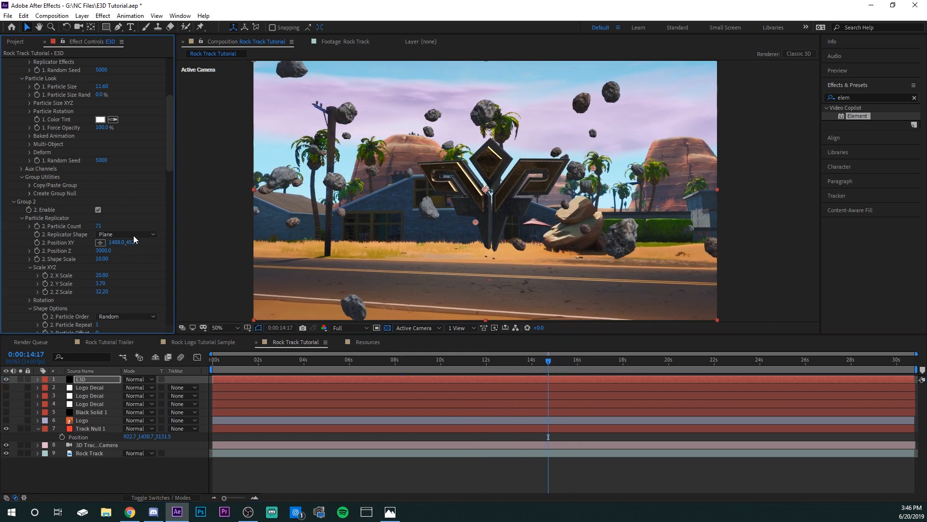
{"action": "left_click_drag", "start_coordinate": [131, 243], "coordinate": [123, 196]}
{"action": "left_click_drag", "start_coordinate": [535, 362], "coordinate": [642, 409]}
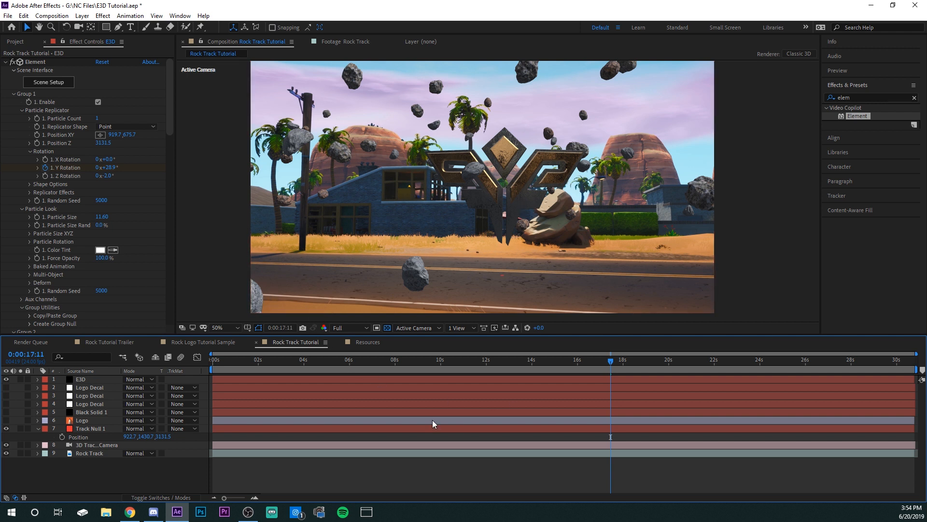
- Open the E3D layer's Scene Setup and create a Plane model in the logo's group folder
{"action": "left_click", "coordinate": [95, 381]}
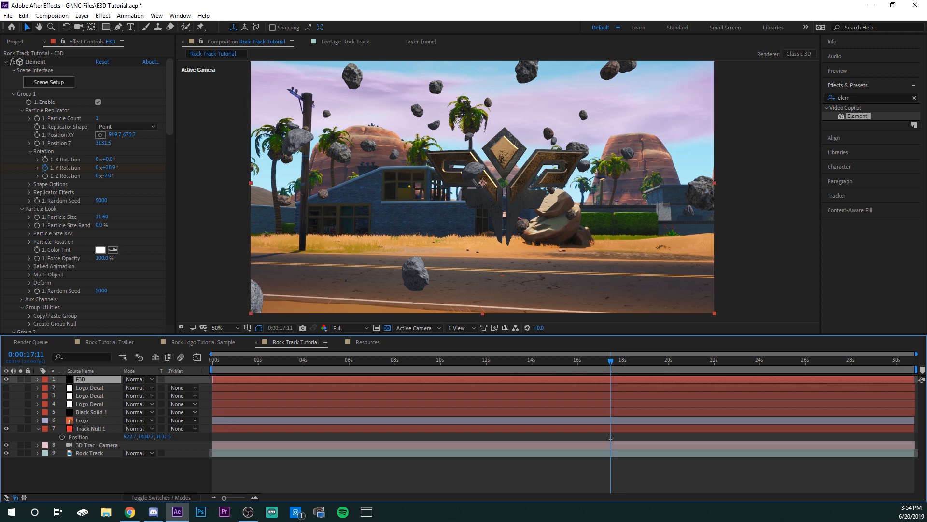
{"action": "left_click", "coordinate": [49, 85]}
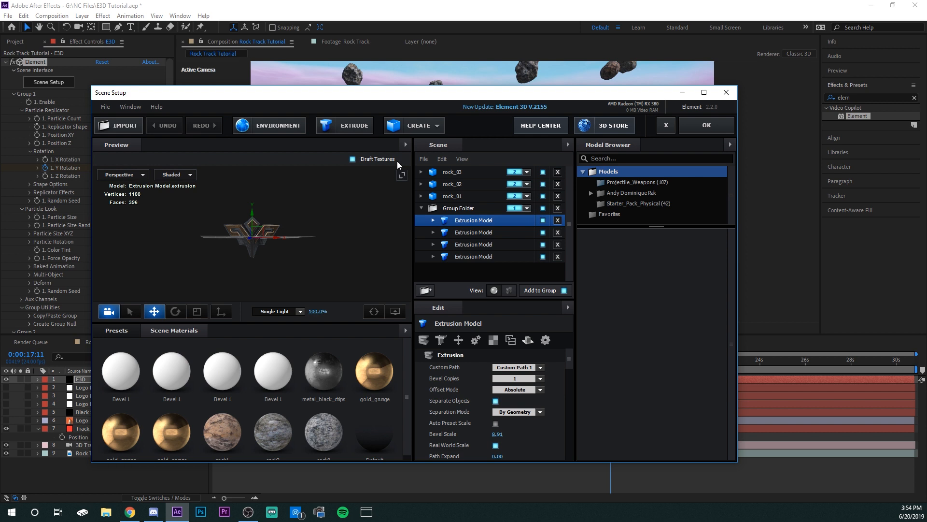
{"action": "left_click", "coordinate": [410, 126]}
{"action": "left_click", "coordinate": [546, 152]}
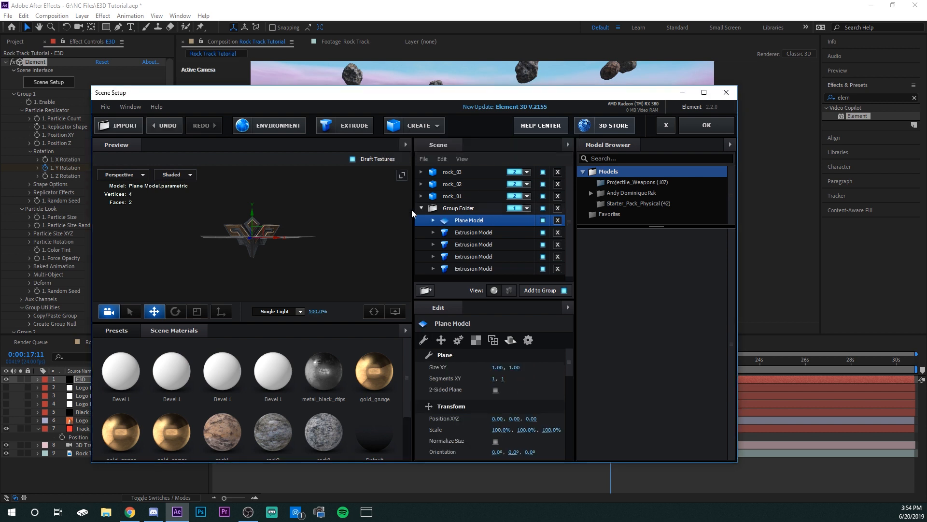
- Scale the plane uniformly to 1394.5% and lower it beneath the logo to Position Y -2.30
{"action": "mouse_move", "coordinate": [326, 246]}
{"action": "left_mouse_down"}
{"action": "mouse_move", "coordinate": [323, 263]}
{"action": "mouse_move", "coordinate": [303, 261]}
{"action": "mouse_move", "coordinate": [317, 258]}
{"action": "mouse_move", "coordinate": [310, 242]}
{"action": "left_mouse_up"}
{"action": "left_click_drag", "start_coordinate": [502, 430], "coordinate": [924, 359]}
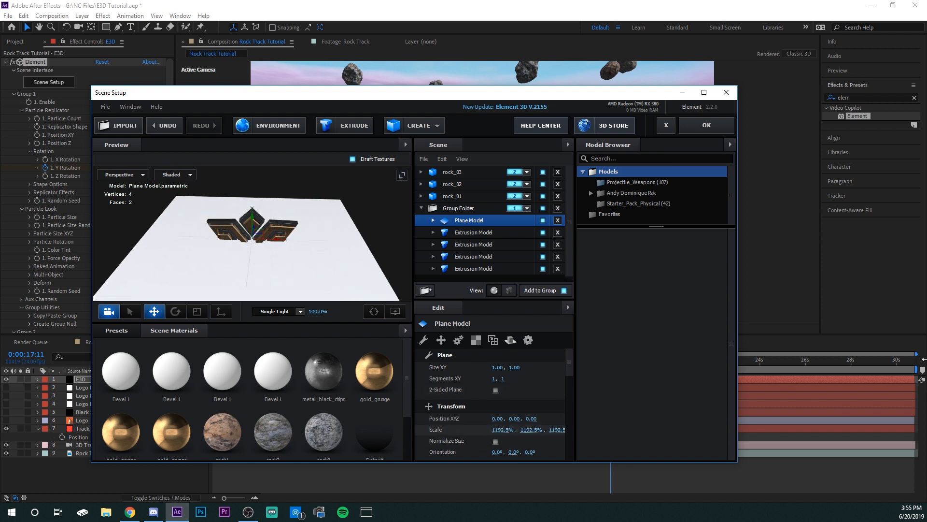
{"action": "left_click_drag", "start_coordinate": [793, 393], "coordinate": [311, 253]}
{"action": "left_click_drag", "start_coordinate": [248, 220], "coordinate": [289, 265]}
{"action": "scroll", "coordinate": [289, 265], "scroll_direction": "down", "scroll_amount": 1}
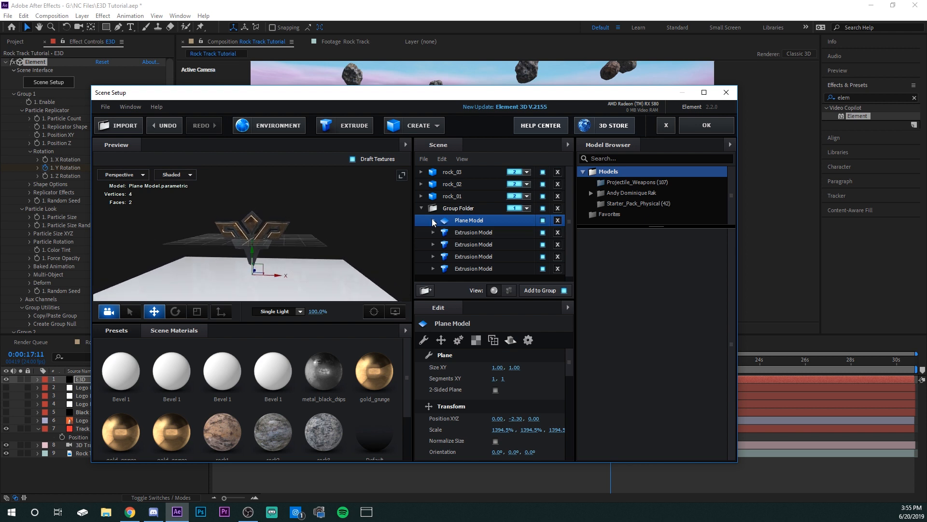
- Turn on Matte Shadow for the Plane Model's Default material and apply the scene setup
{"action": "left_click", "coordinate": [433, 220]}
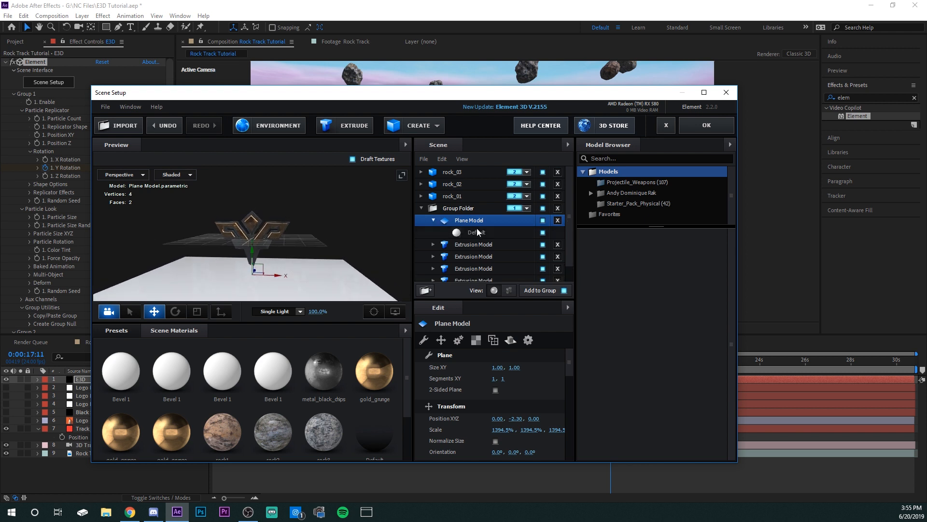
{"action": "left_click", "coordinate": [476, 233]}
{"action": "scroll", "coordinate": [460, 421], "scroll_direction": "down", "scroll_amount": 5}
{"action": "scroll", "coordinate": [459, 422], "scroll_direction": "down", "scroll_amount": 8}
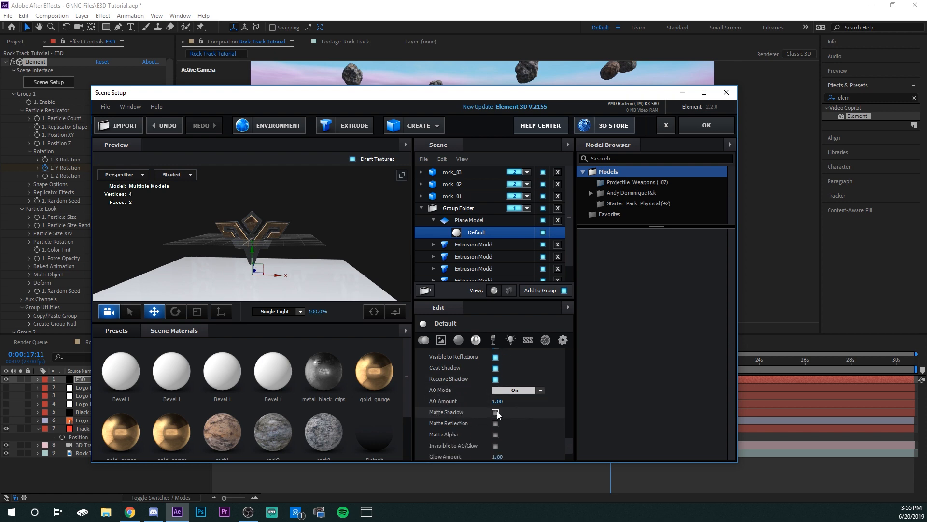
{"action": "left_click", "coordinate": [495, 413]}
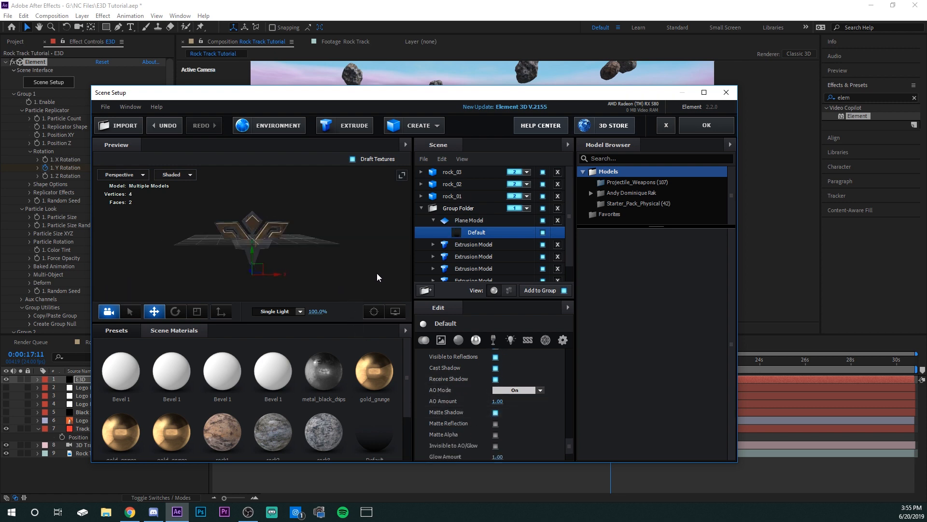
{"action": "left_click", "coordinate": [701, 127]}
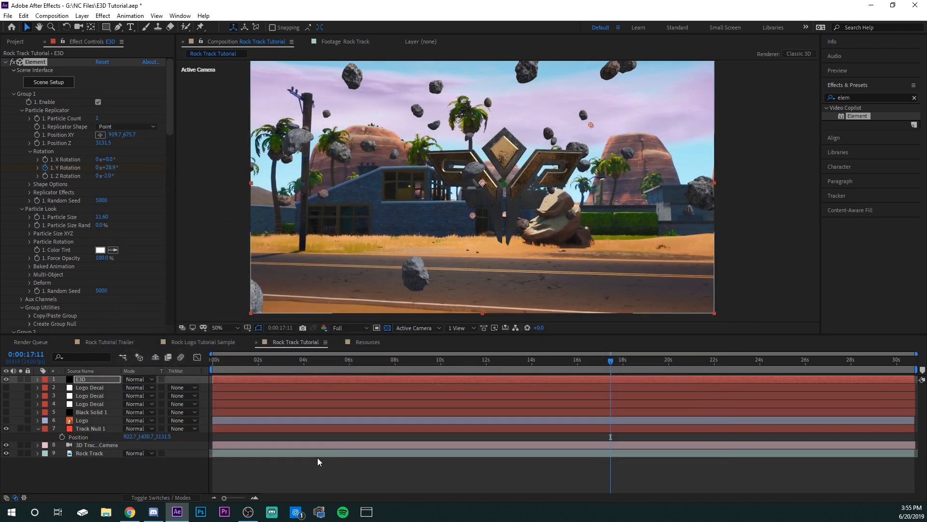
{"action": "left_click", "coordinate": [304, 483]}
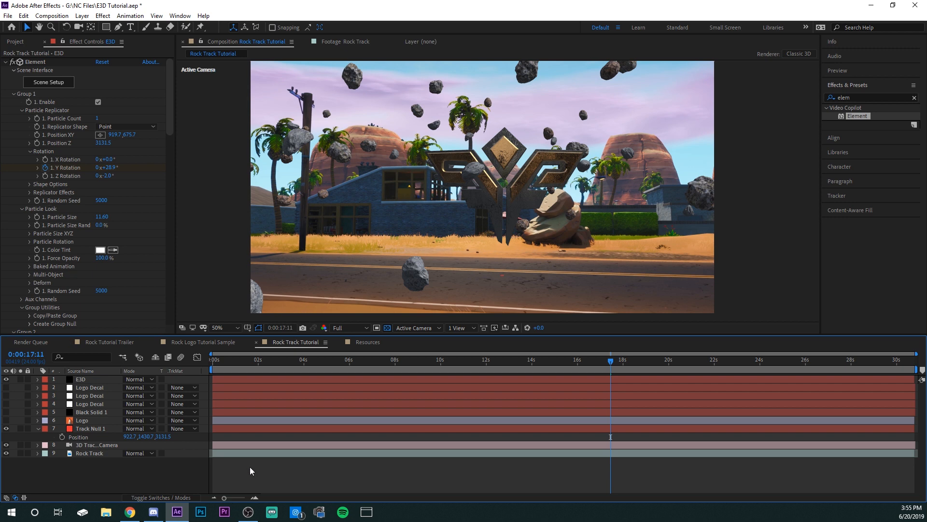
- Set the Element render settings' Shadow Mode to Ray-Traced and enable shadows
{"action": "left_click_drag", "start_coordinate": [169, 132], "coordinate": [172, 321]}
{"action": "left_click", "coordinate": [14, 313]}
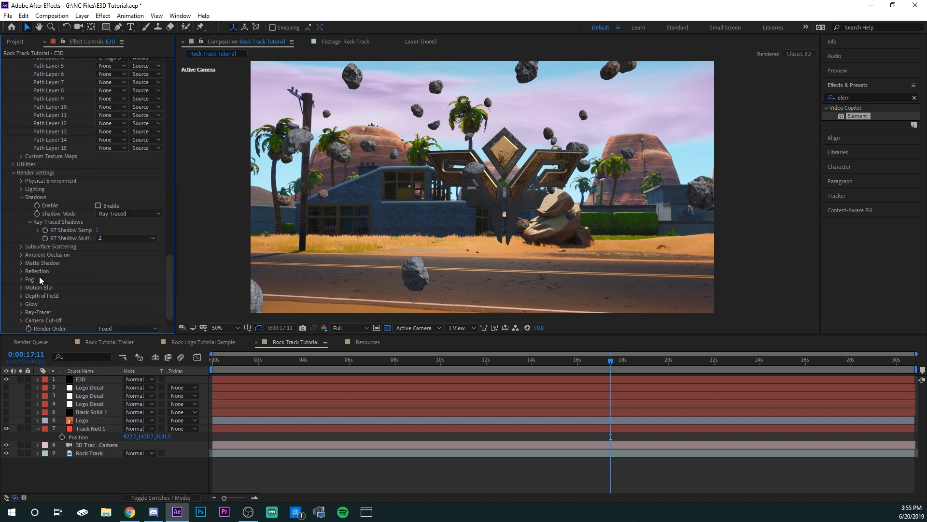
{"action": "left_click", "coordinate": [99, 197]}
{"action": "left_click", "coordinate": [110, 202]}
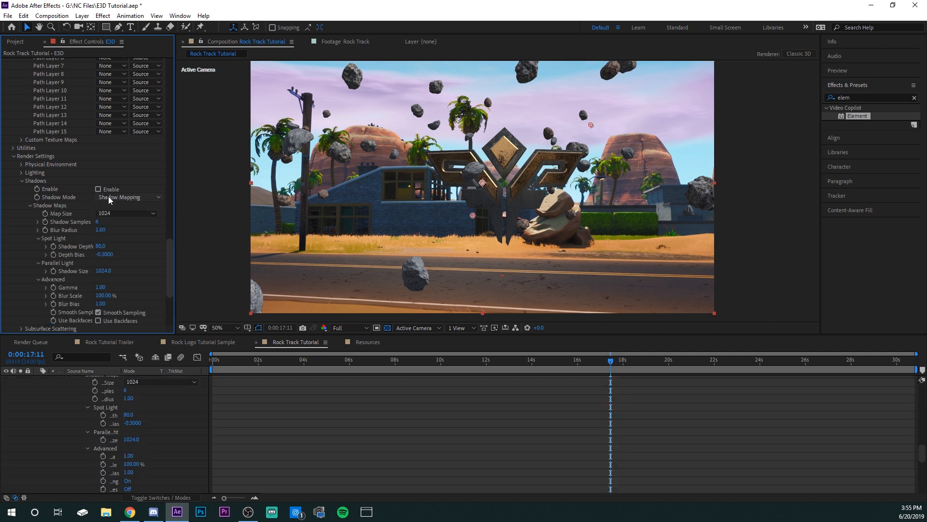
{"action": "left_click", "coordinate": [110, 198]}
{"action": "left_click", "coordinate": [107, 213]}
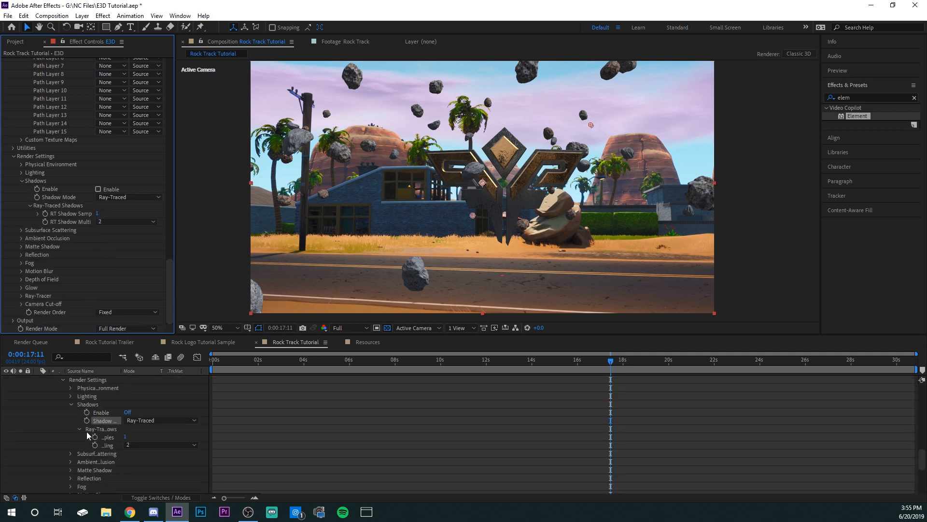
{"action": "left_click", "coordinate": [98, 189]}
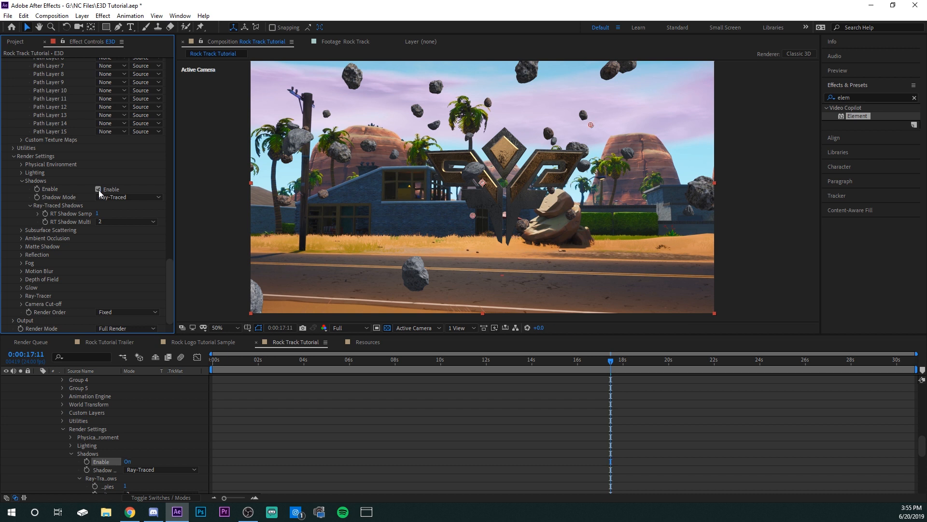
{"action": "scroll", "coordinate": [82, 425], "scroll_direction": "up", "scroll_amount": 8}
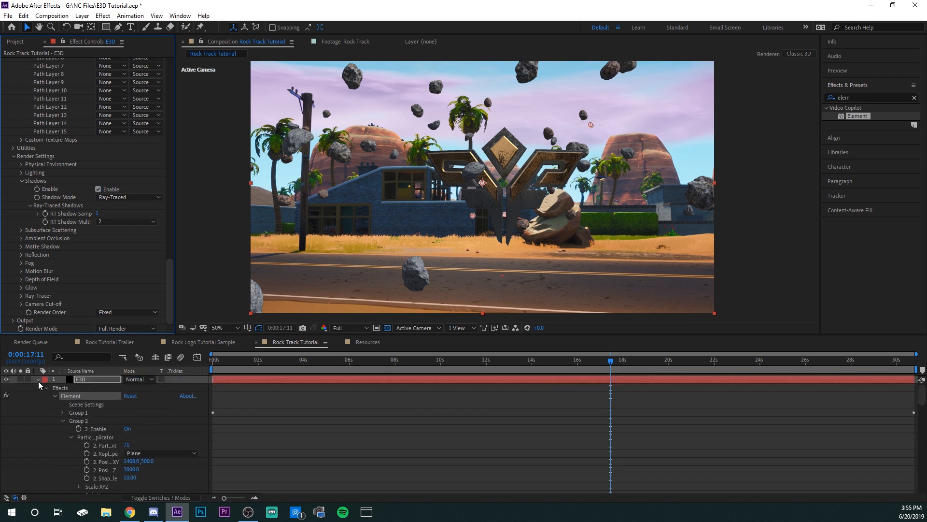
{"action": "left_click", "coordinate": [39, 380]}
- Create a shadow-casting point light with Intensity 105%, Shadow Darkness 137% and Shadow Diffusion 271 px
{"action": "right_click", "coordinate": [266, 478]}
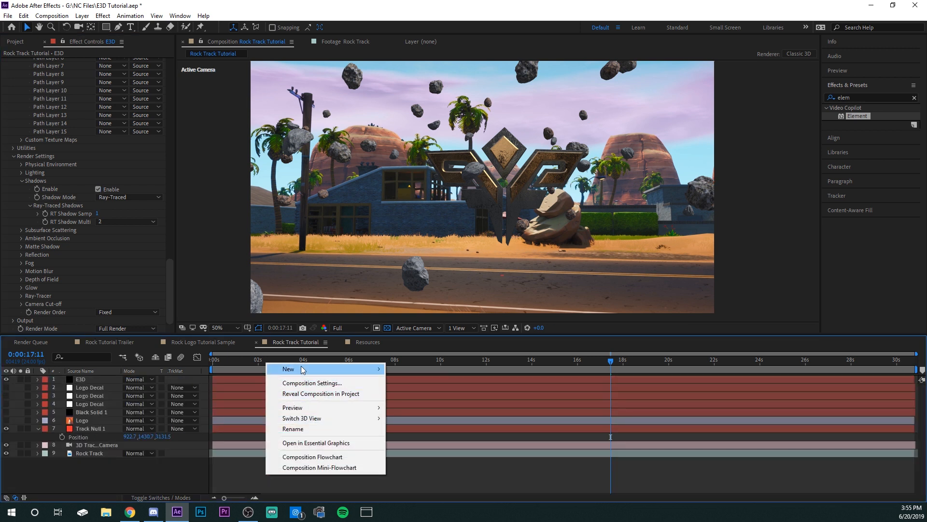
{"action": "mouse_move", "coordinate": [302, 369]}
{"action": "left_click", "coordinate": [416, 404]}
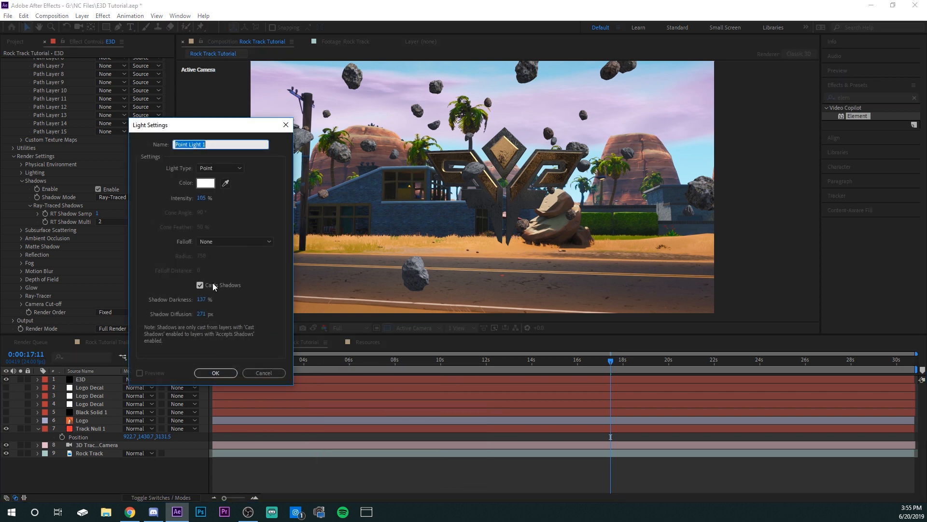
{"action": "left_click", "coordinate": [212, 372]}
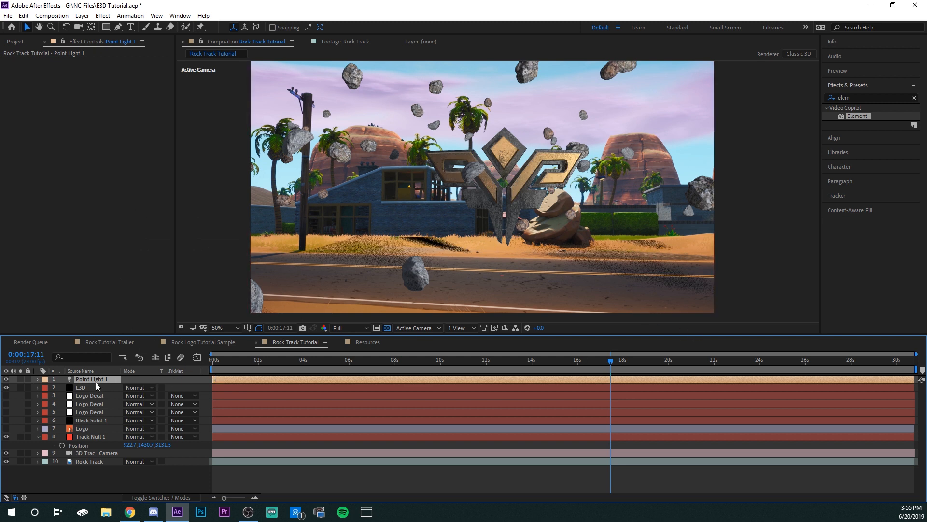
- Move the point light across the scene to beyond the left edge of the footage, at about X -1591, Y 252
{"action": "scroll", "coordinate": [429, 225], "scroll_direction": "down", "scroll_amount": 3}
{"action": "scroll", "coordinate": [429, 226], "scroll_direction": "up", "scroll_amount": 3}
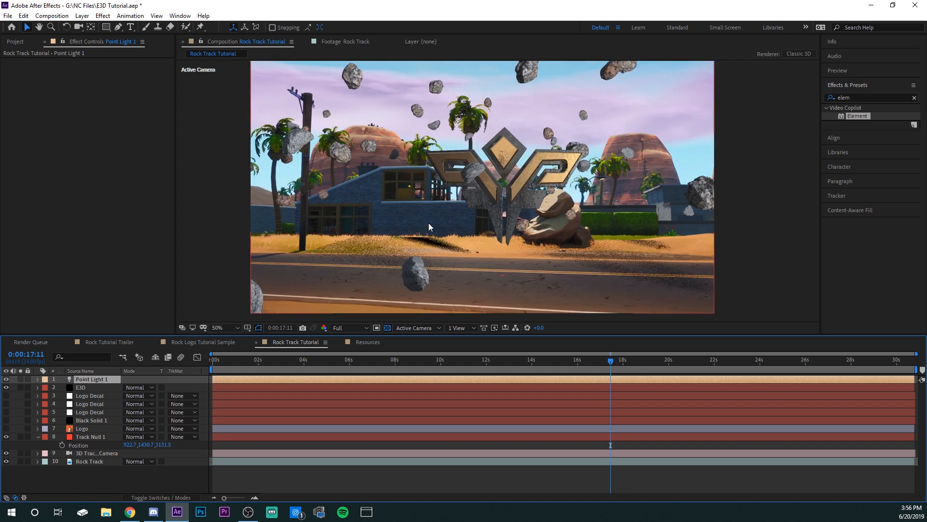
{"action": "scroll", "coordinate": [419, 259], "scroll_direction": "down", "scroll_amount": 2}
{"action": "scroll", "coordinate": [419, 259], "scroll_direction": "up", "scroll_amount": 2}
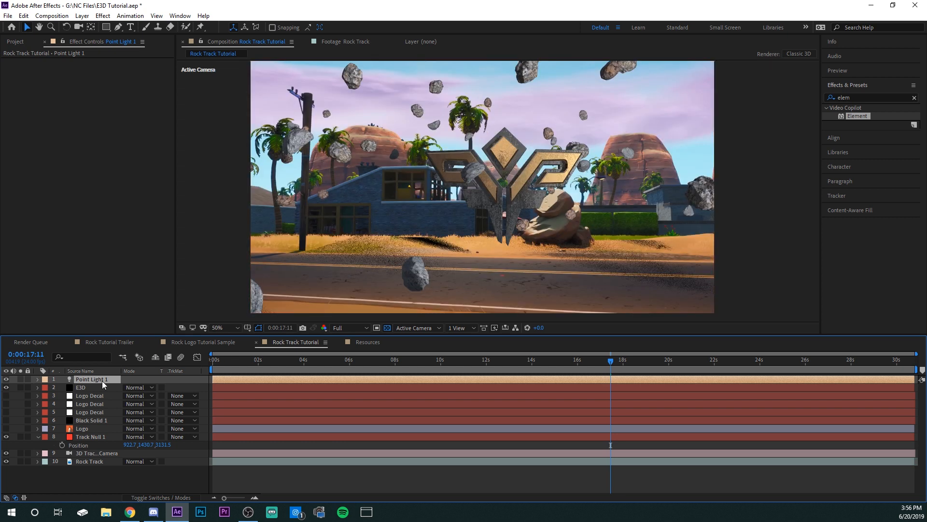
{"action": "scroll", "coordinate": [330, 211], "scroll_direction": "down", "scroll_amount": 5}
{"action": "scroll", "coordinate": [703, 193], "scroll_direction": "up", "scroll_amount": 2}
{"action": "scroll", "coordinate": [760, 186], "scroll_direction": "down", "scroll_amount": 2}
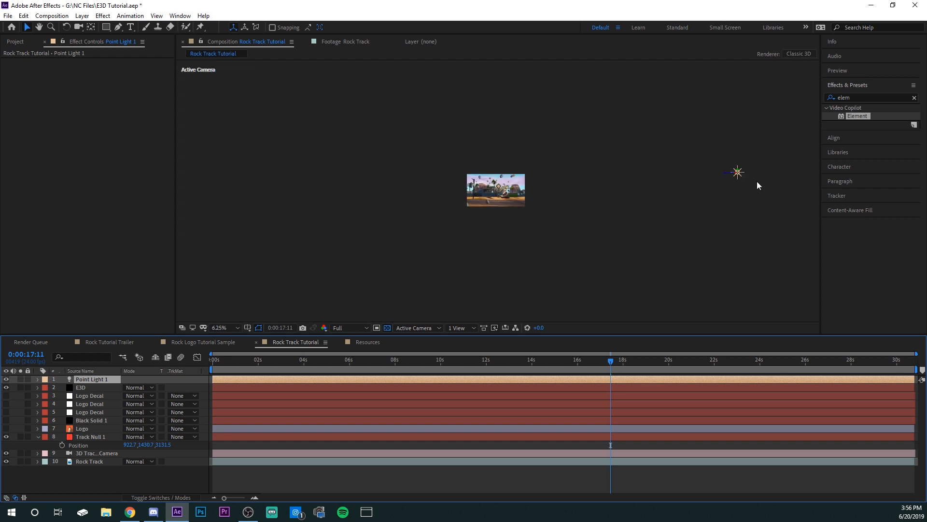
{"action": "left_click_drag", "start_coordinate": [741, 180], "coordinate": [480, 161]}
{"action": "scroll", "coordinate": [496, 170], "scroll_direction": "up", "scroll_amount": 5}
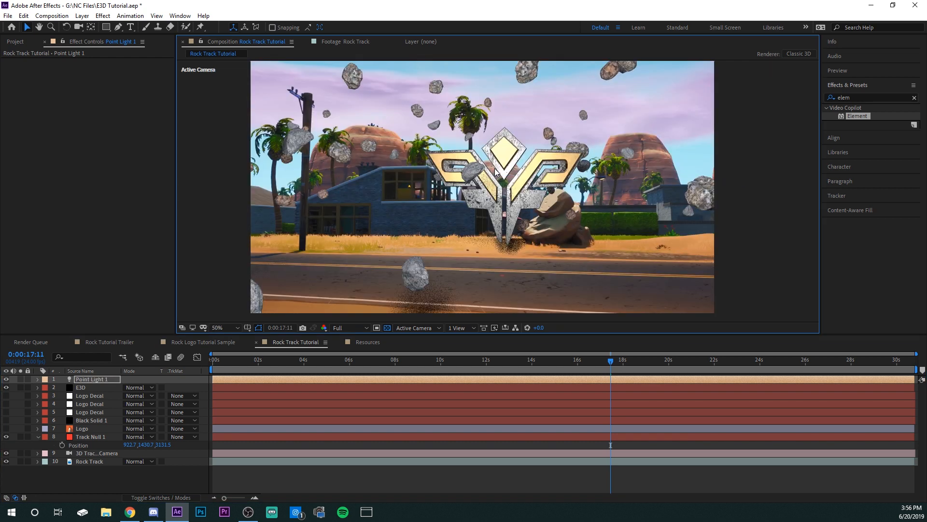
{"action": "scroll", "coordinate": [496, 170], "scroll_direction": "down", "scroll_amount": 4}
{"action": "left_click_drag", "start_coordinate": [459, 124], "coordinate": [253, 78]}
{"action": "scroll", "coordinate": [397, 171], "scroll_direction": "up", "scroll_amount": 1}
- Reveal the point light's Position and push it back in depth to about Z 9940
{"action": "left_click", "coordinate": [90, 382]}
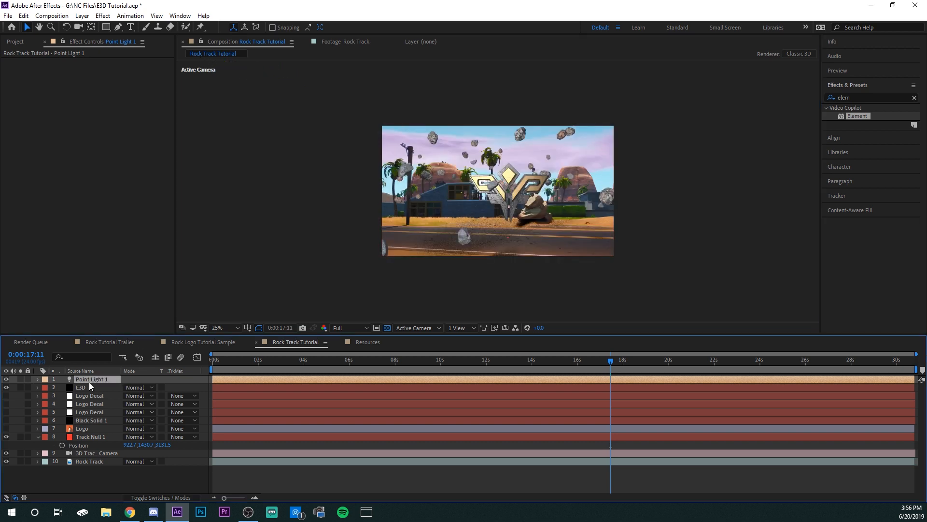
{"action": "key", "text": "p"}
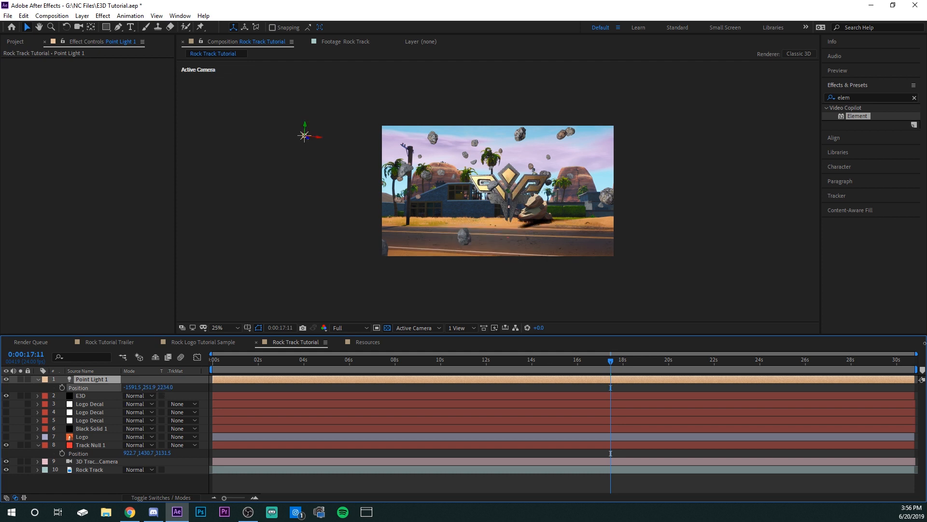
{"action": "left_click_drag", "start_coordinate": [164, 387], "coordinate": [303, 370]}
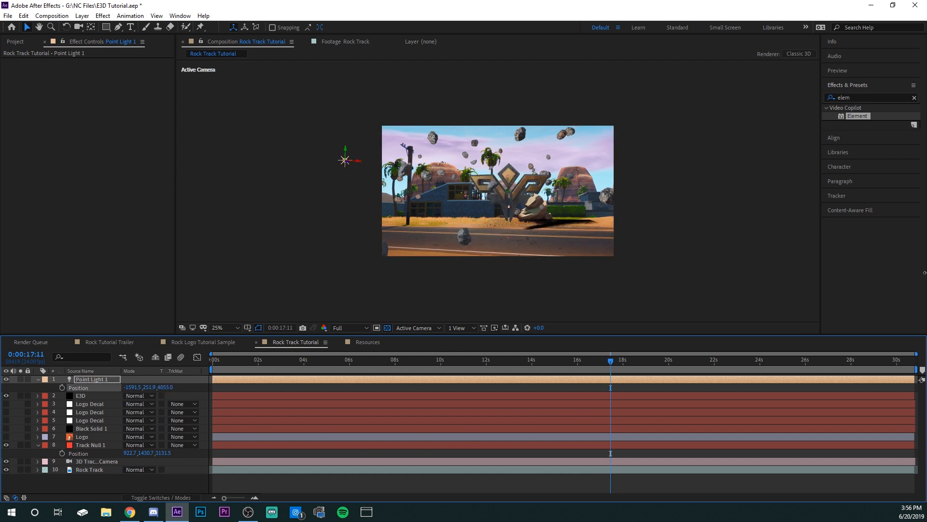
{"action": "scroll", "coordinate": [588, 246], "scroll_direction": "up", "scroll_amount": 2}
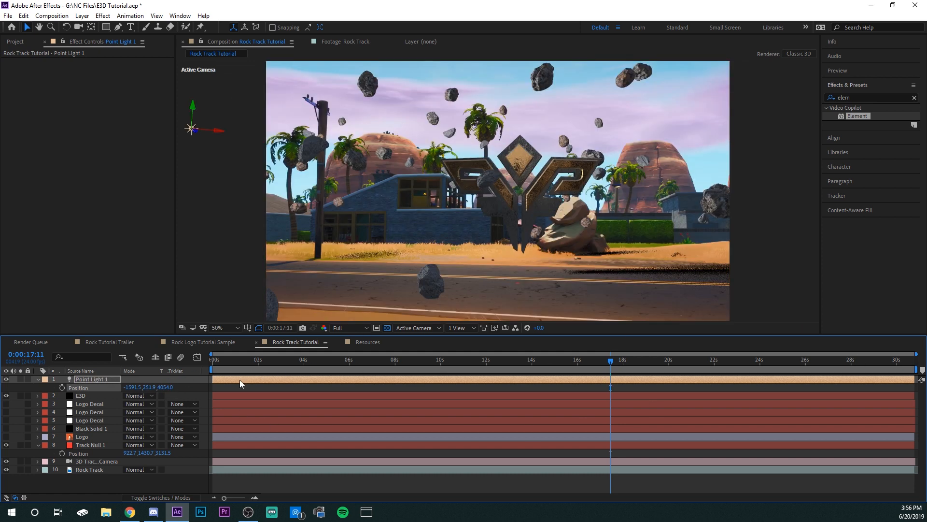
{"action": "left_click_drag", "start_coordinate": [164, 387], "coordinate": [220, 403]}
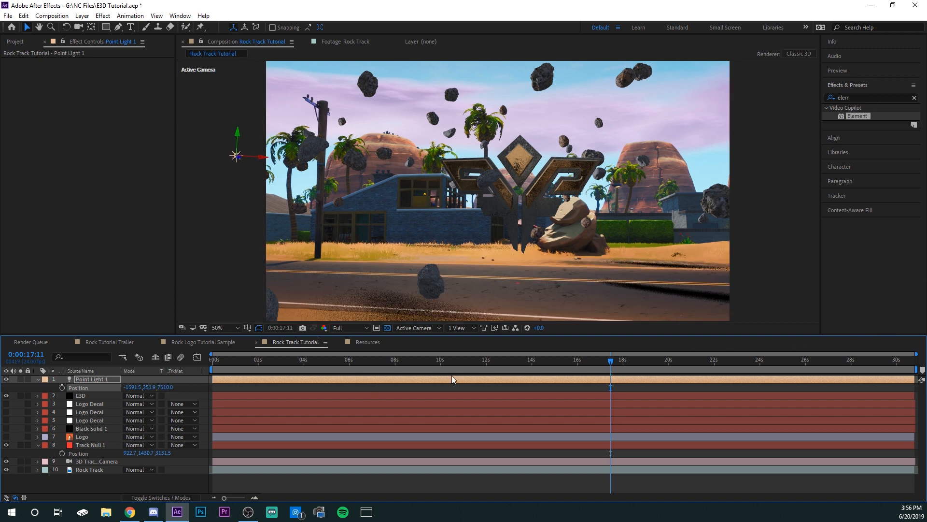
{"action": "left_click_drag", "start_coordinate": [164, 387], "coordinate": [230, 386]}
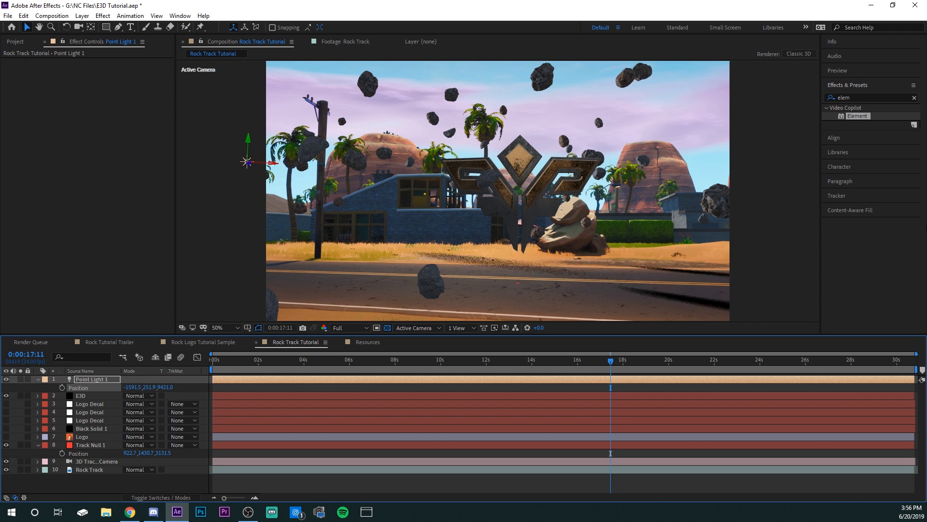
{"action": "left_click_drag", "start_coordinate": [140, 388], "coordinate": [361, 374]}
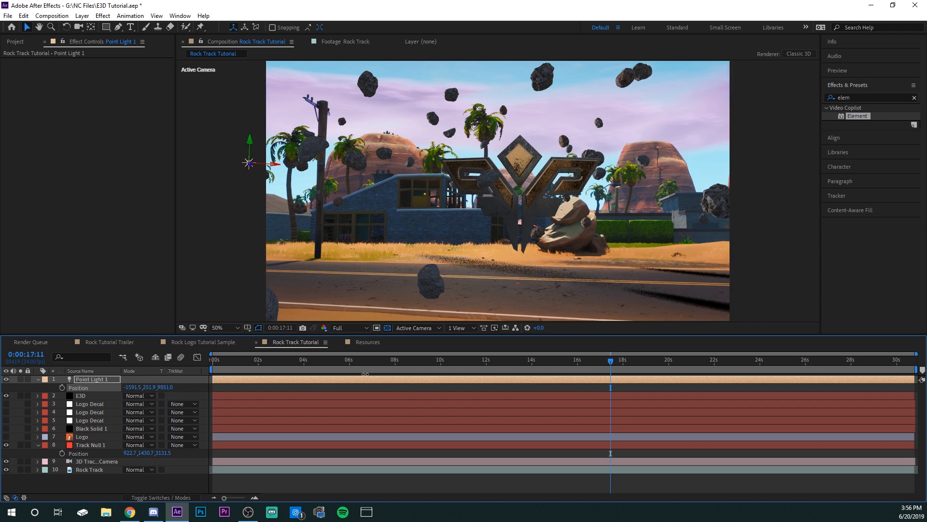
- Raise the point light to about Y -3546 and shift it to about X 2074, Z 9812
{"action": "left_click_drag", "start_coordinate": [145, 387], "coordinate": [51, 387]}
{"action": "left_click_drag", "start_coordinate": [153, 387], "coordinate": [0, 387]}
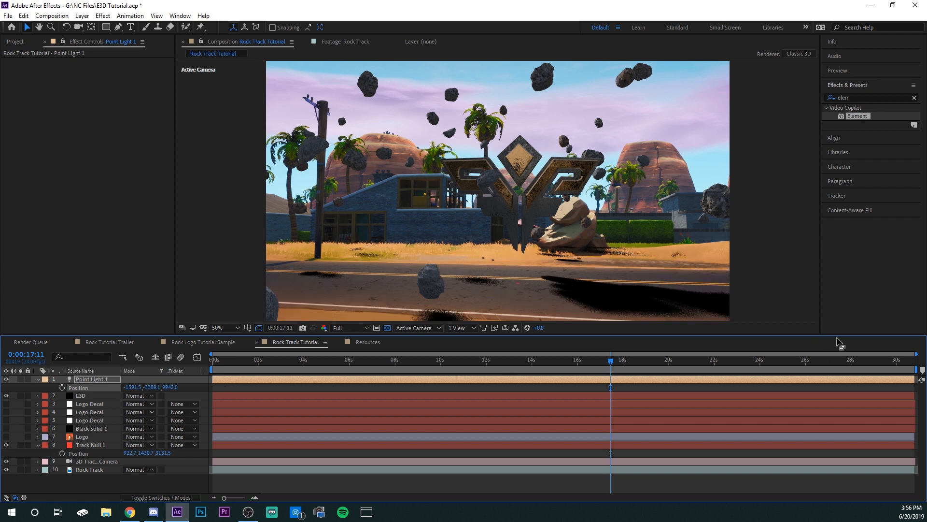
{"action": "left_click_drag", "start_coordinate": [132, 387], "coordinate": [924, 297]}
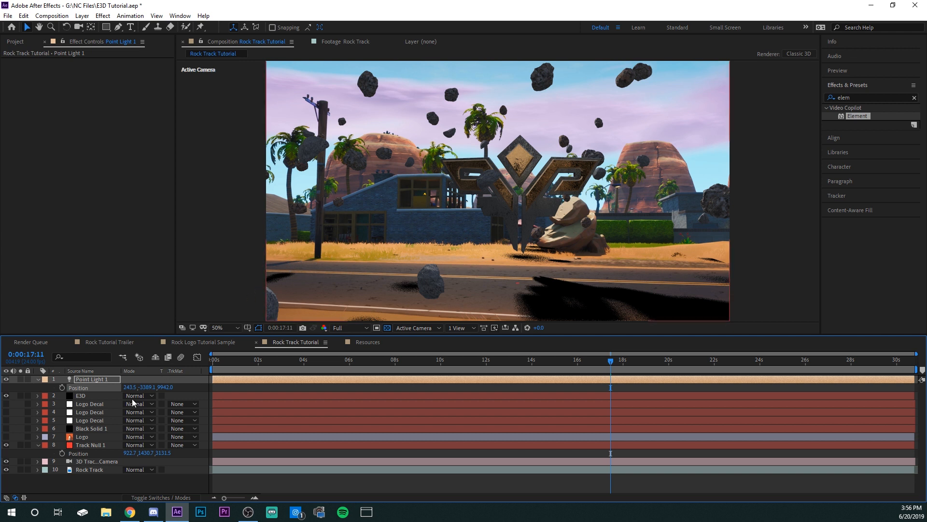
{"action": "left_click_drag", "start_coordinate": [148, 387], "coordinate": [925, 301]}
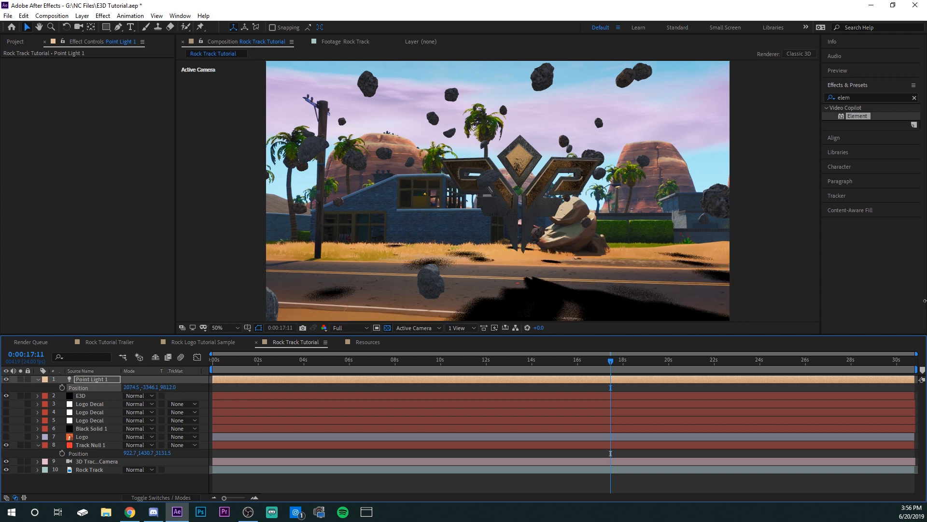
- Expand the point light's Light Options, try Shadow Diffusion at 0, and raise it to about 99 pixels
{"action": "scroll", "coordinate": [520, 259], "scroll_direction": "up", "scroll_amount": 1}
{"action": "left_click", "coordinate": [77, 379]}
{"action": "left_click", "coordinate": [40, 381]}
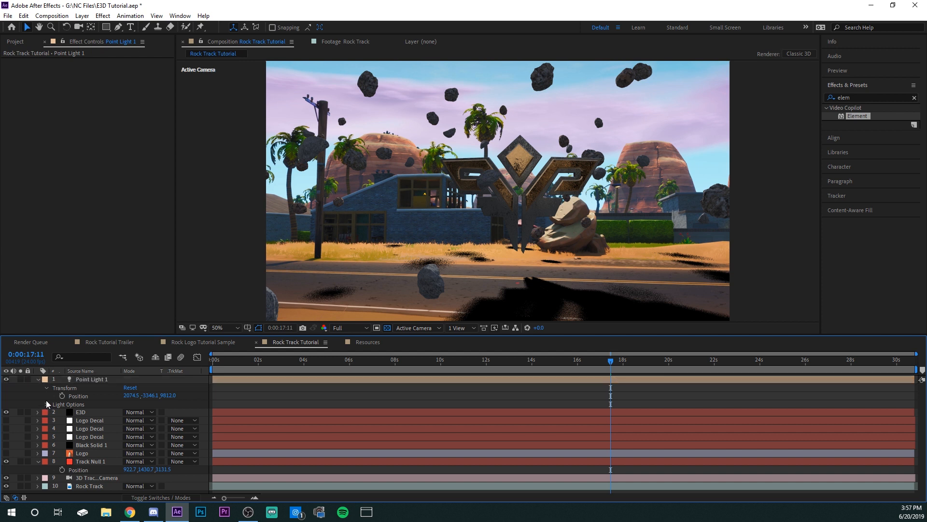
{"action": "left_click", "coordinate": [47, 404]}
{"action": "scroll", "coordinate": [49, 404], "scroll_direction": "down", "scroll_amount": 1}
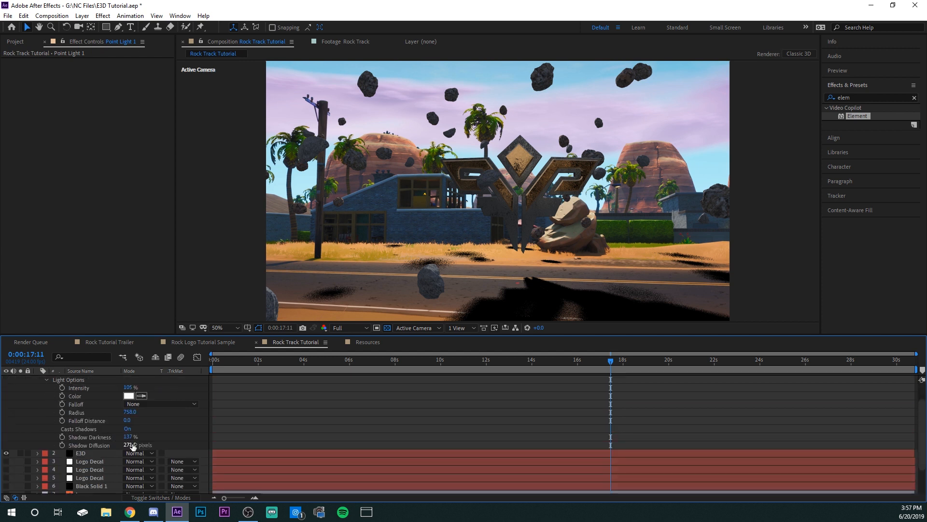
{"action": "left_click", "coordinate": [130, 445]}
{"action": "type", "text": "0"}
{"action": "key", "text": "Return"}
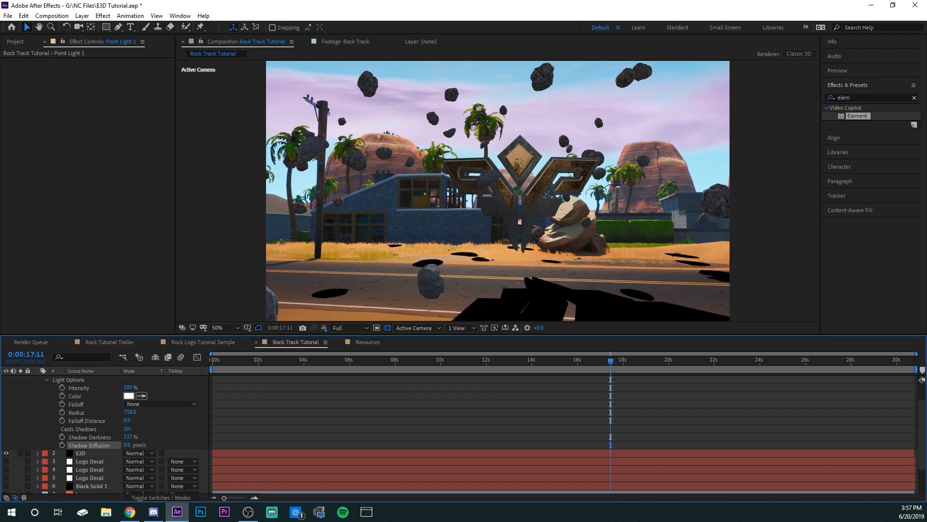
{"action": "mouse_move", "coordinate": [129, 445]}
{"action": "left_mouse_down"}
{"action": "mouse_move", "coordinate": [150, 445]}
{"action": "mouse_move", "coordinate": [139, 445]}
{"action": "left_mouse_up"}
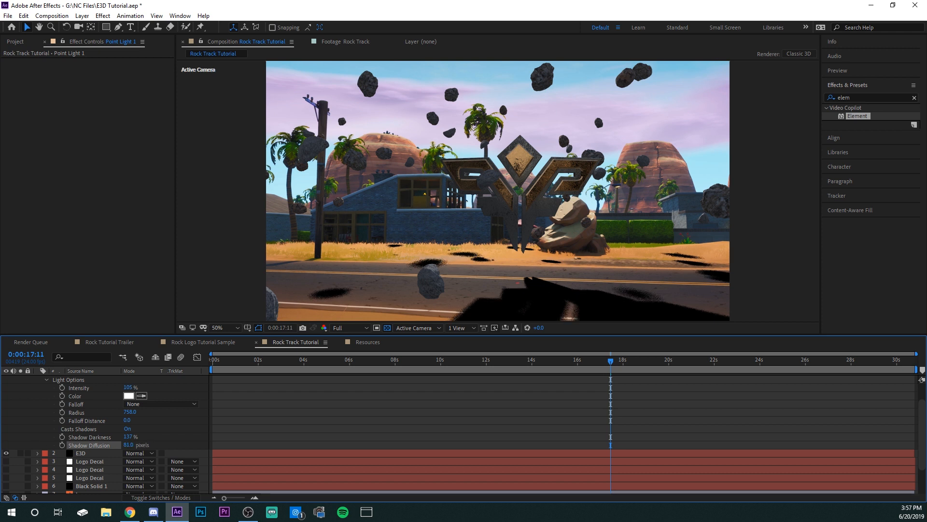
- Set the point light's Shadow Darkness to 31%, Shadow Diffusion to 109 pixels and Radius to 0
{"action": "left_click_drag", "start_coordinate": [127, 436], "coordinate": [72, 437]}
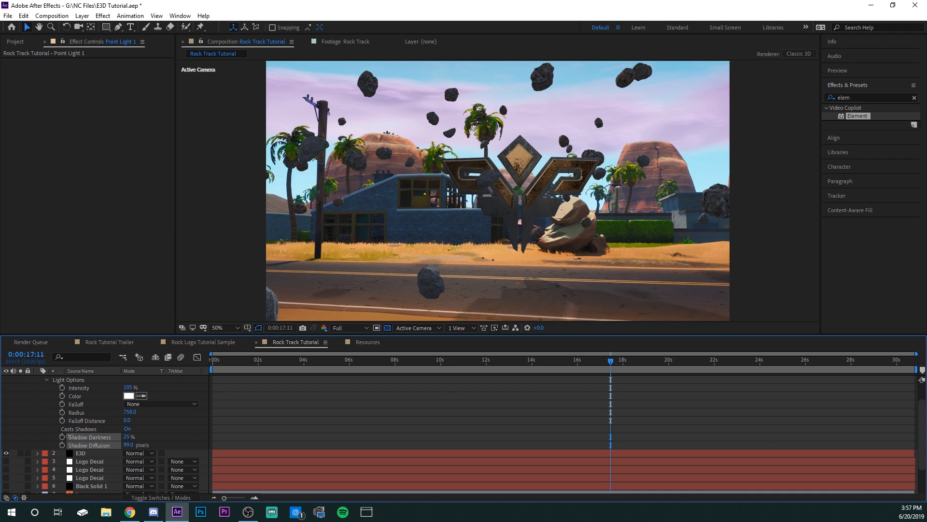
{"action": "left_click_drag", "start_coordinate": [127, 445], "coordinate": [105, 417]}
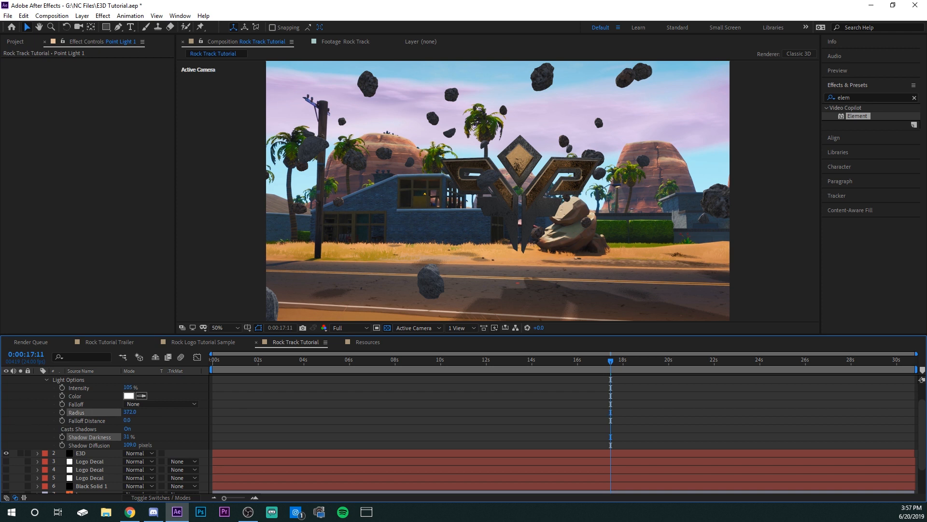
{"action": "left_click_drag", "start_coordinate": [105, 416], "coordinate": [0, 416]}
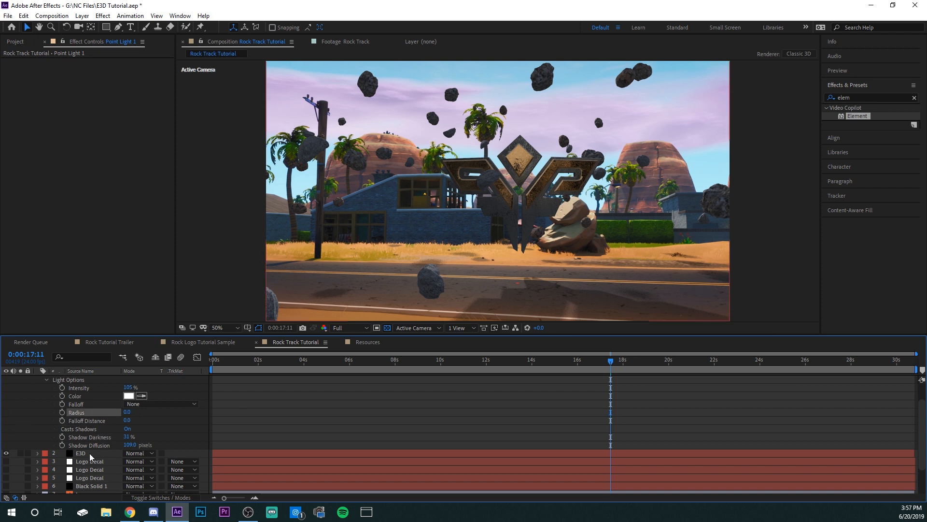
- Adjust the RT Shadow Multisampling option in the E3D layer's ray-traced shadow settings
{"action": "left_click", "coordinate": [89, 453]}
{"action": "scroll", "coordinate": [67, 209], "scroll_direction": "down", "scroll_amount": 12}
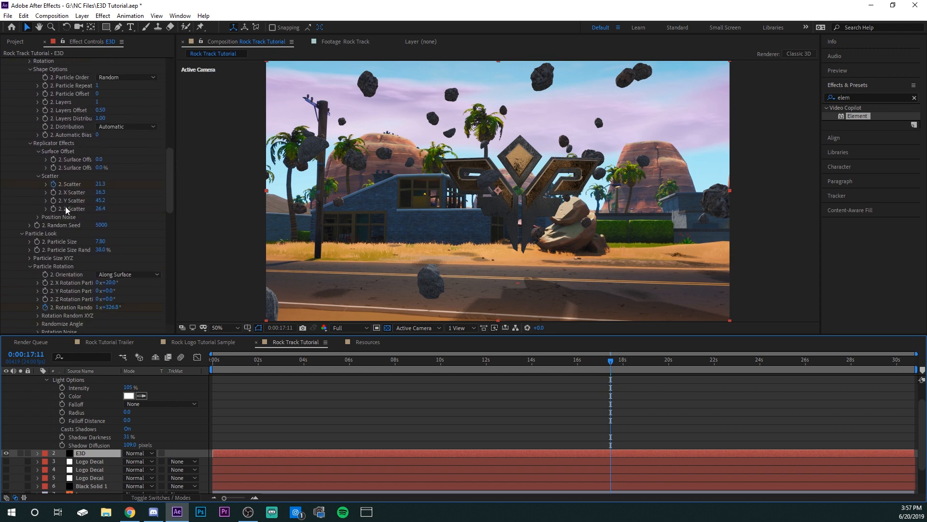
{"action": "scroll", "coordinate": [67, 210], "scroll_direction": "down", "scroll_amount": 10}
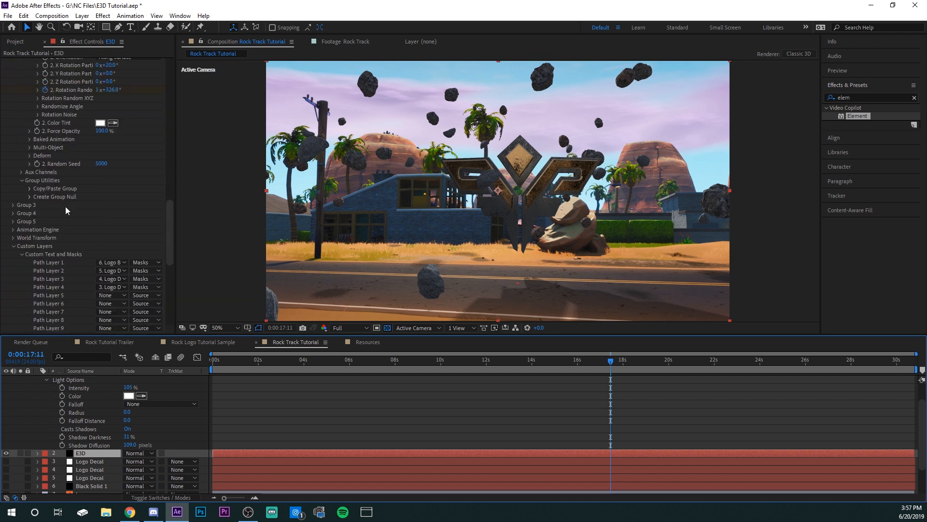
{"action": "left_click", "coordinate": [120, 228]}
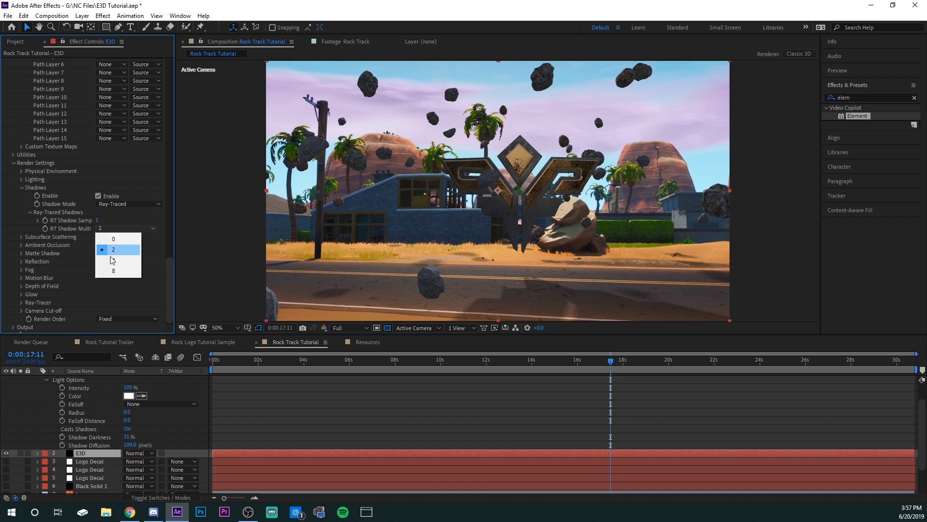
{"action": "left_click", "coordinate": [121, 276]}
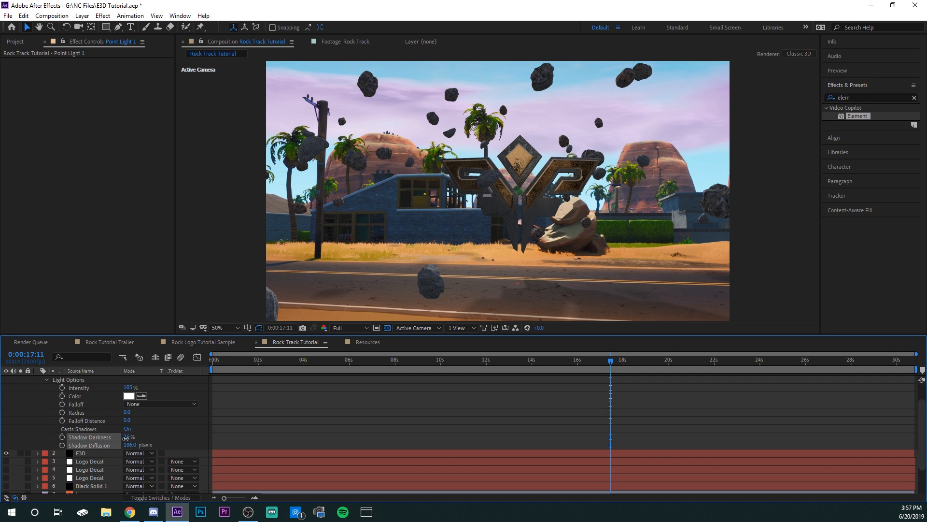
- Set Point Light 1's Shadow Darkness to 26% and Shadow Diffusion to 186 pixels, and collapse its properties
{"action": "left_click", "coordinate": [377, 406]}
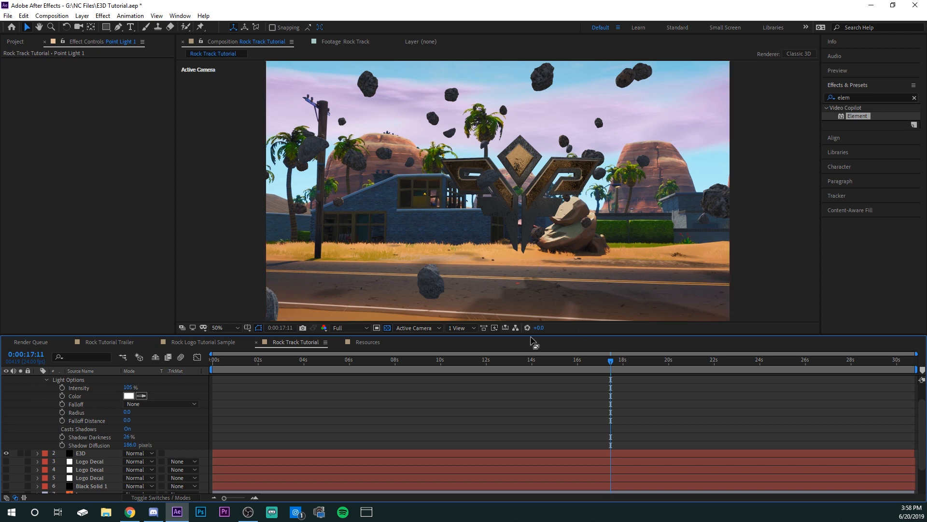
{"action": "scroll", "coordinate": [103, 420], "scroll_direction": "up", "scroll_amount": 2}
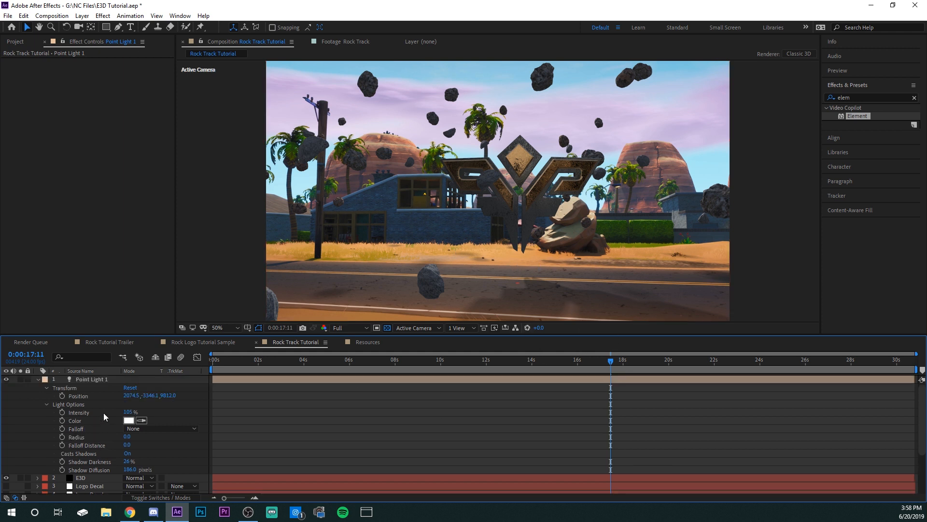
{"action": "left_click", "coordinate": [38, 379]}
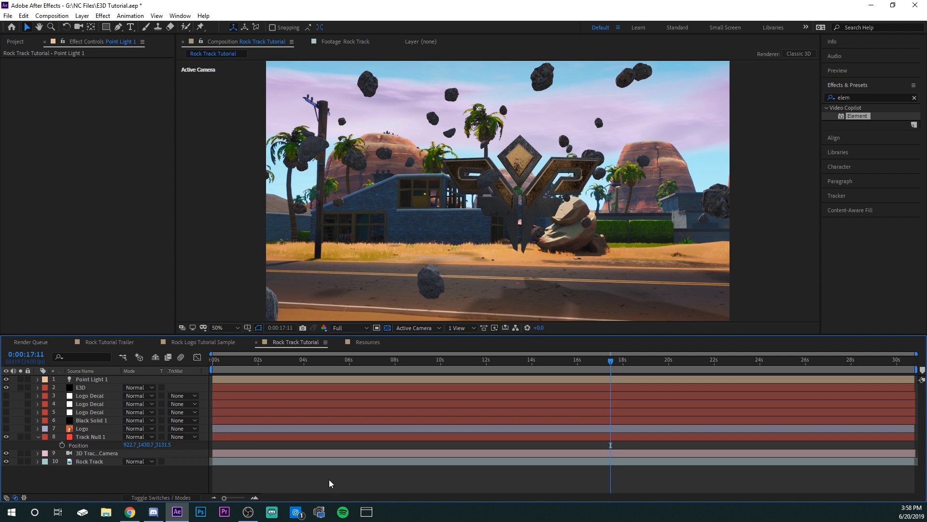
- Create a second white point light at 105% intensity with Casts Shadows turned off
{"action": "right_click", "coordinate": [280, 474]}
{"action": "mouse_move", "coordinate": [311, 372]}
{"action": "left_click", "coordinate": [422, 403]}
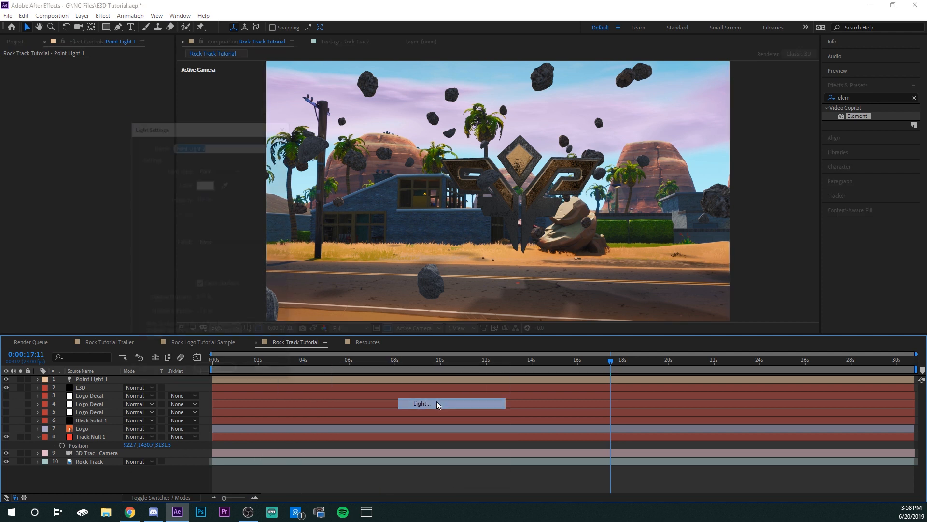
{"action": "left_click", "coordinate": [200, 286]}
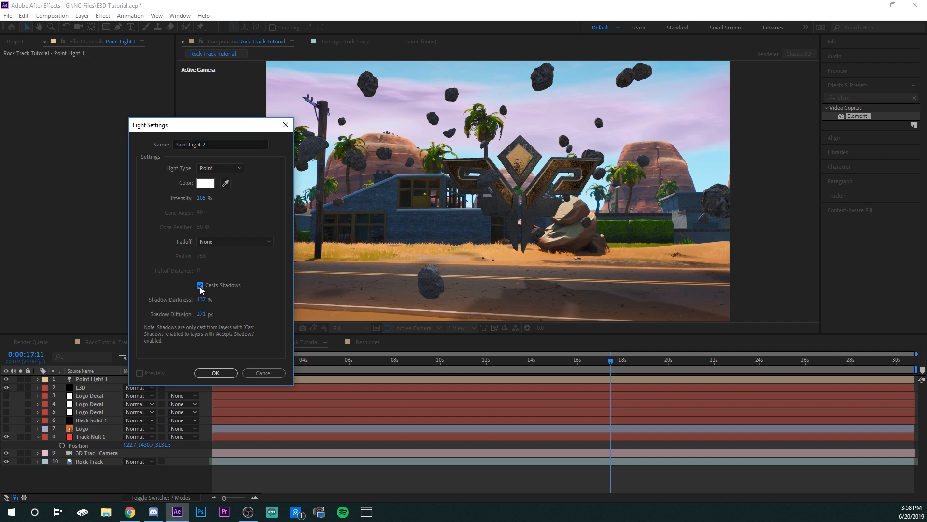
{"action": "left_click", "coordinate": [215, 373]}
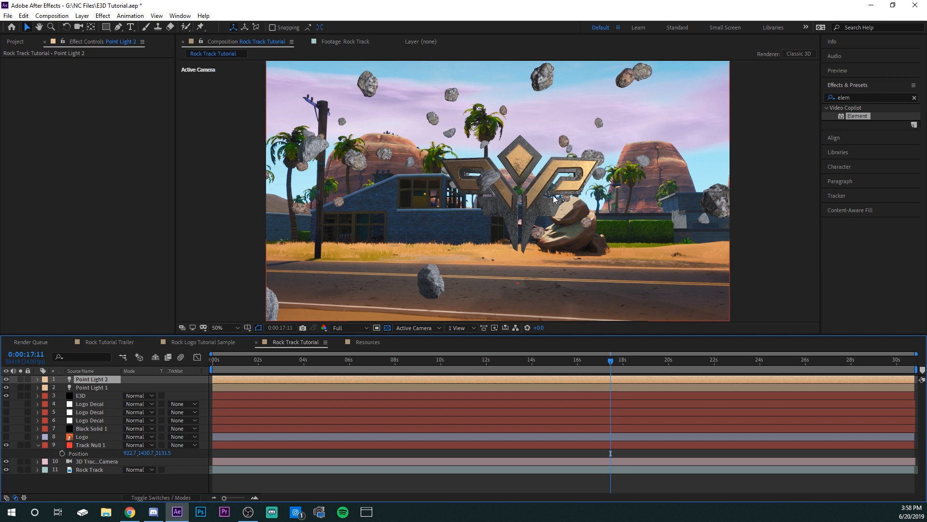
- Reveal Point Light 2's Position and move it to about X -2990, Y -1810, Z -5677 to light the logo's front
{"action": "key", "text": "p"}
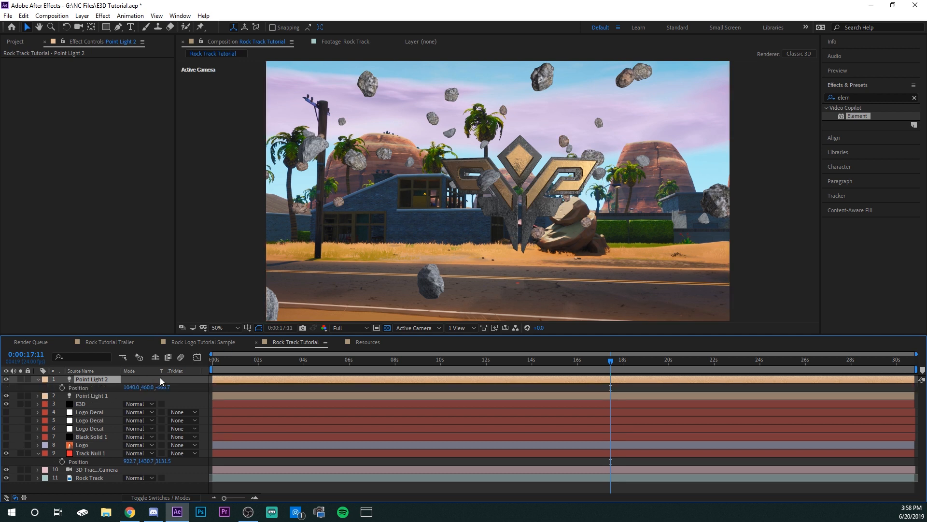
{"action": "mouse_move", "coordinate": [163, 387]}
{"action": "left_mouse_down"}
{"action": "mouse_move", "coordinate": [122, 388]}
{"action": "mouse_move", "coordinate": [163, 393]}
{"action": "left_mouse_up"}
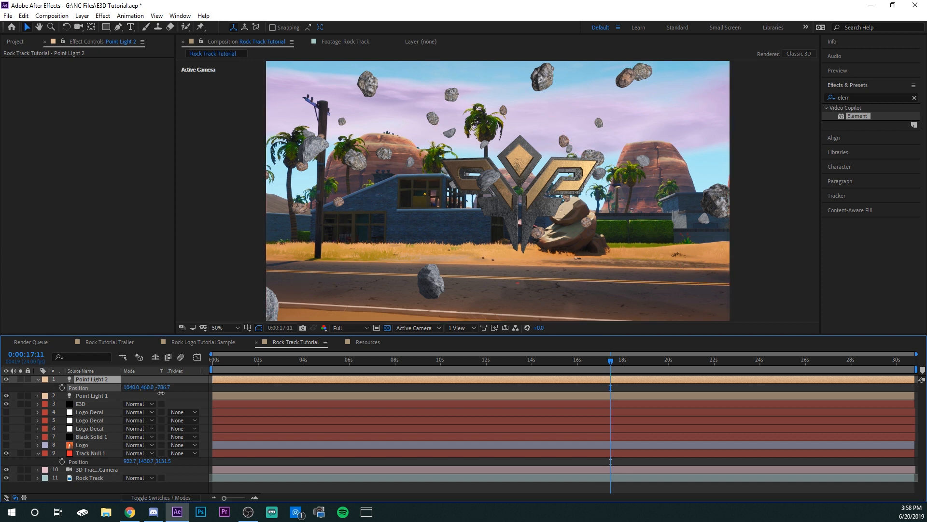
{"action": "key", "text": "Return"}
{"action": "mouse_move", "coordinate": [154, 388]}
{"action": "left_mouse_down"}
{"action": "mouse_move", "coordinate": [208, 389]}
{"action": "mouse_move", "coordinate": [105, 398]}
{"action": "mouse_move", "coordinate": [204, 392]}
{"action": "mouse_move", "coordinate": [166, 386]}
{"action": "mouse_move", "coordinate": [329, 386]}
{"action": "mouse_move", "coordinate": [171, 394]}
{"action": "left_mouse_up"}
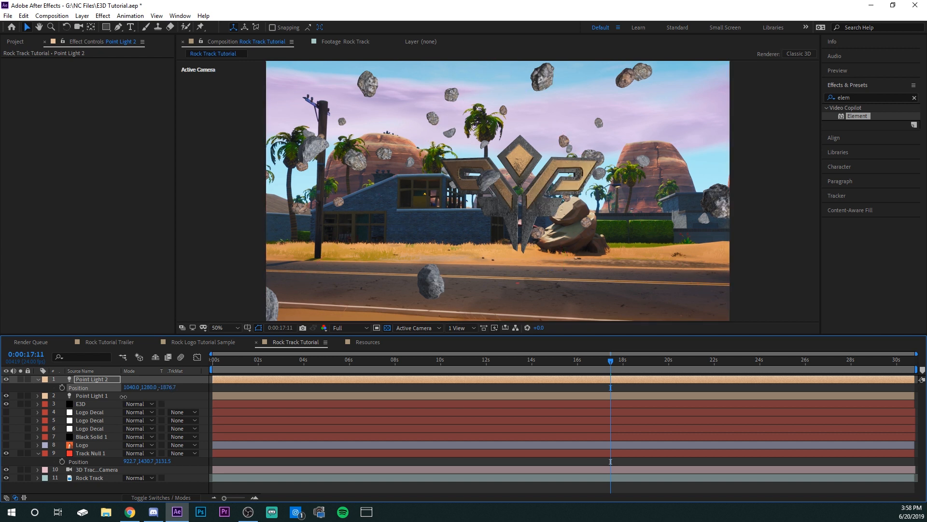
{"action": "left_click_drag", "start_coordinate": [56, 402], "coordinate": [0, 402]}
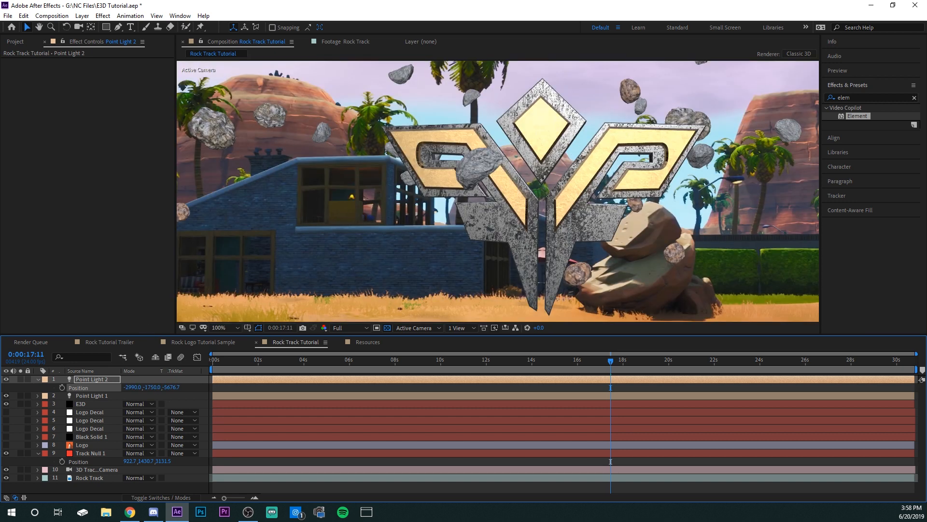
{"action": "scroll", "coordinate": [512, 219], "scroll_direction": "down", "scroll_amount": 2}
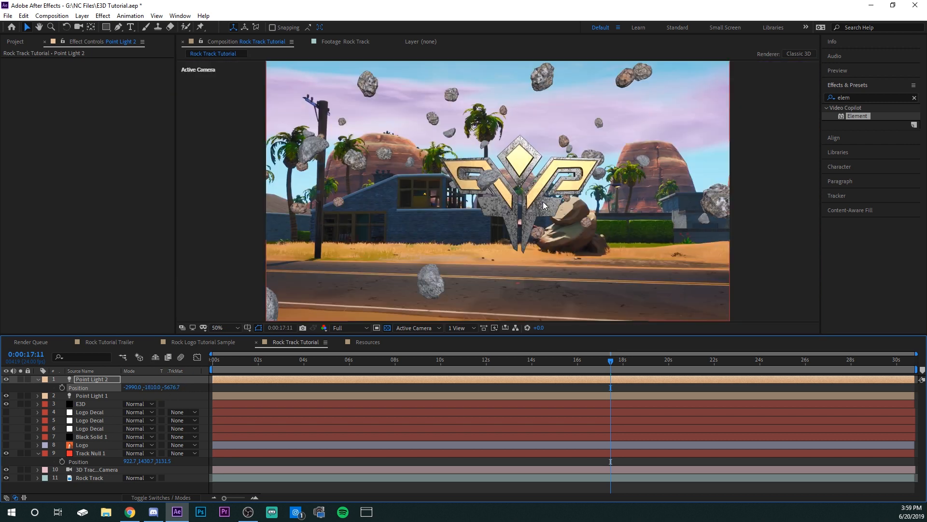
- Duplicate Point Light 2 and move the copy along the depth axis to about Z -9797
{"action": "right_click", "coordinate": [96, 380]}
{"action": "left_click", "coordinate": [94, 379]}
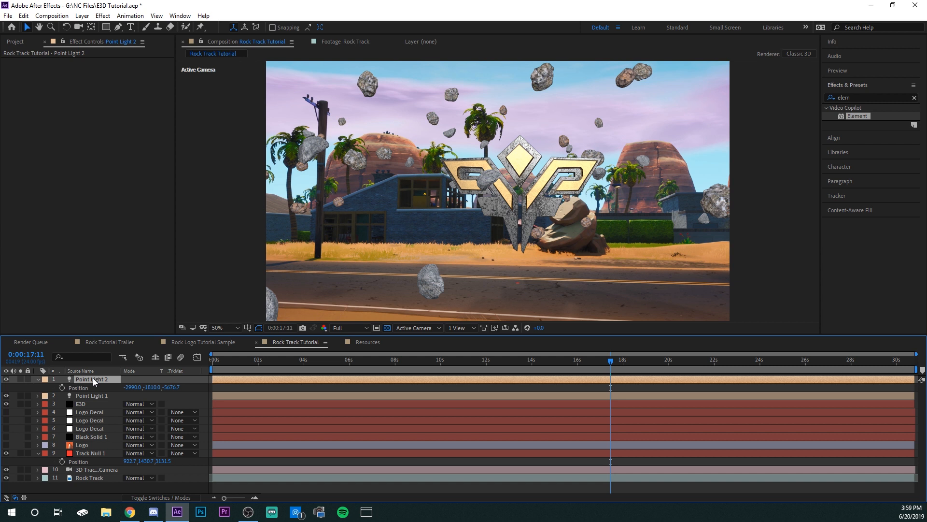
{"action": "key", "text": "ctrl+d"}
{"action": "key", "text": "p"}
{"action": "left_click_drag", "start_coordinate": [173, 387], "coordinate": [208, 387]}
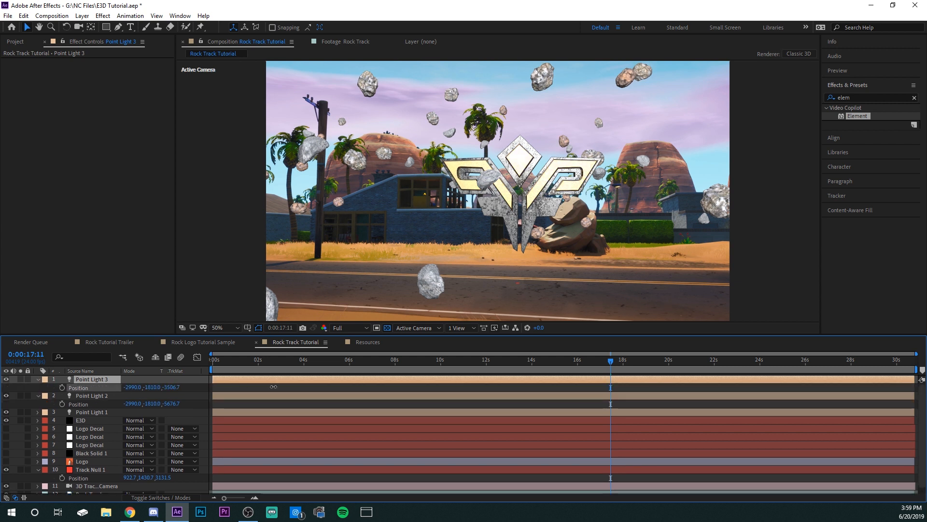
{"action": "left_click_drag", "start_coordinate": [273, 387], "coordinate": [445, 372]}
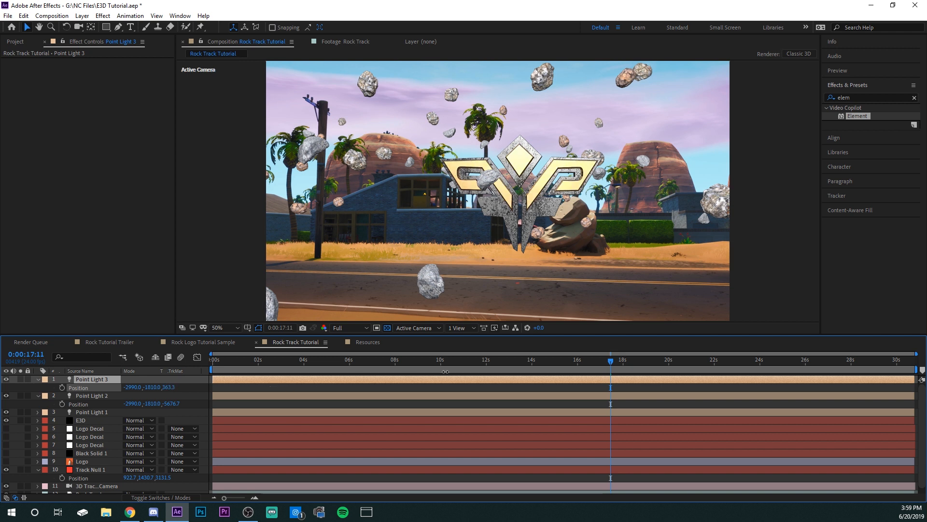
{"action": "left_click_drag", "start_coordinate": [446, 372], "coordinate": [202, 395]}
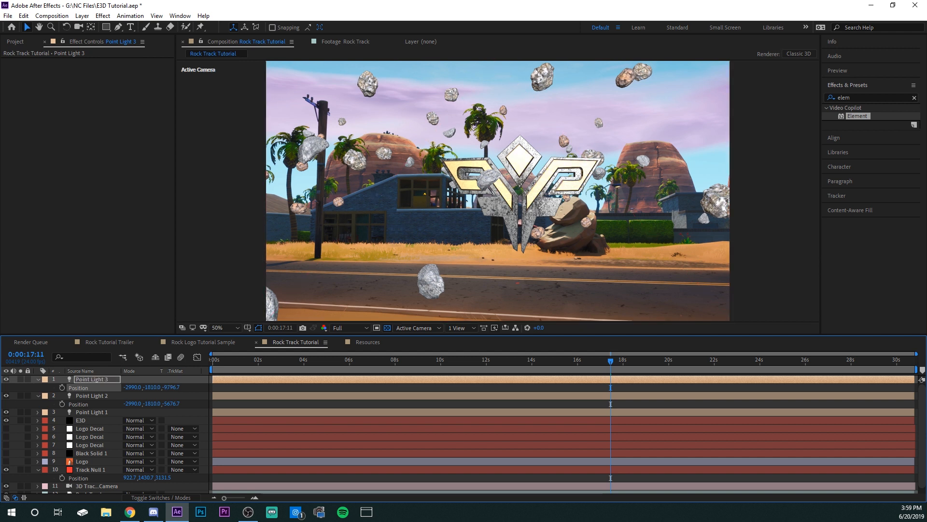
- Lower Point Light 3's Intensity to 33%, toggle its visibility to compare the lighting, and collapse its properties
{"action": "left_click", "coordinate": [42, 380]}
{"action": "left_click", "coordinate": [37, 380]}
{"action": "left_click", "coordinate": [38, 379]}
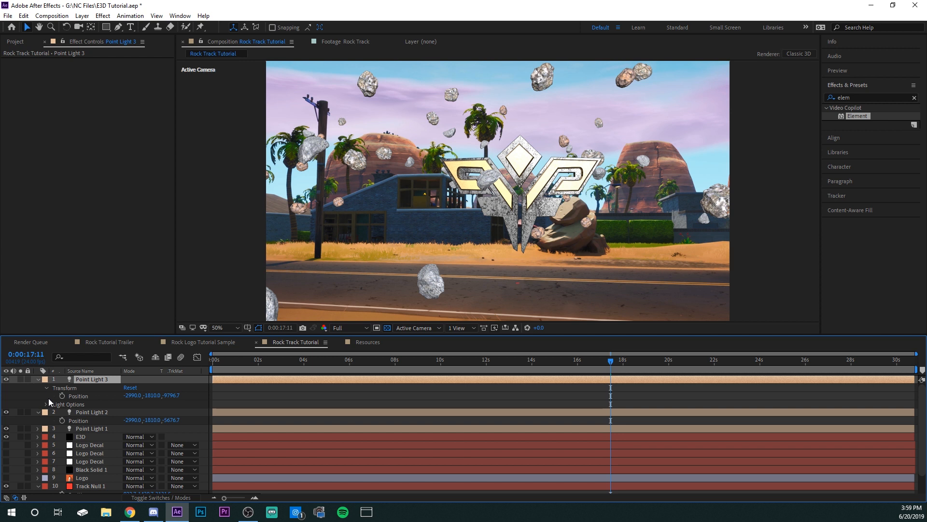
{"action": "left_click", "coordinate": [47, 405]}
{"action": "left_click_drag", "start_coordinate": [127, 413], "coordinate": [101, 409]}
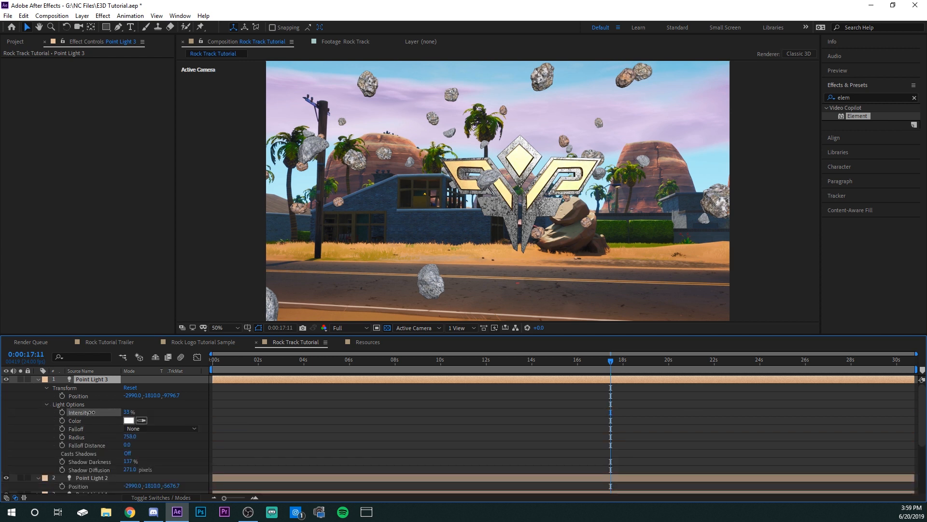
{"action": "left_click", "coordinate": [6, 379]}
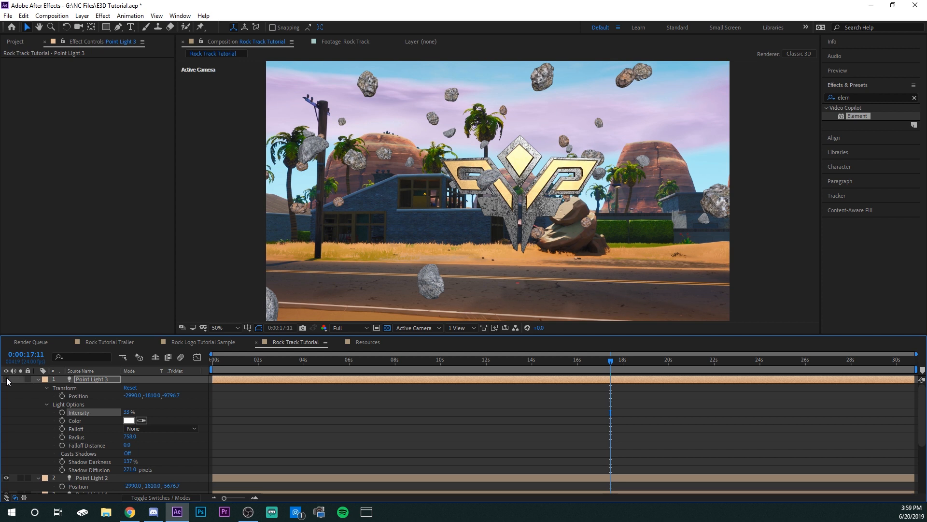
{"action": "left_click", "coordinate": [38, 380]}
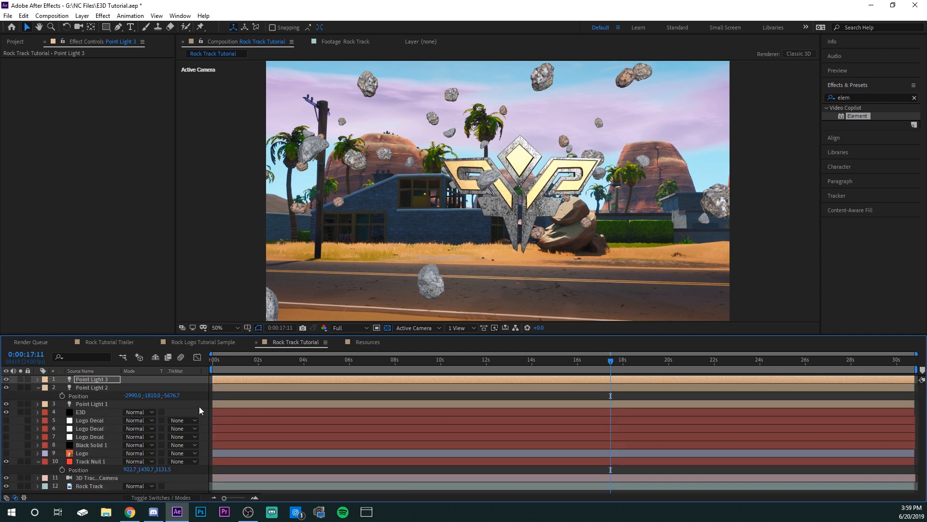
- Start a fourth point light and try the saturated blue 0096FF as its color
{"action": "right_click", "coordinate": [228, 393]}
{"action": "mouse_move", "coordinate": [265, 287]}
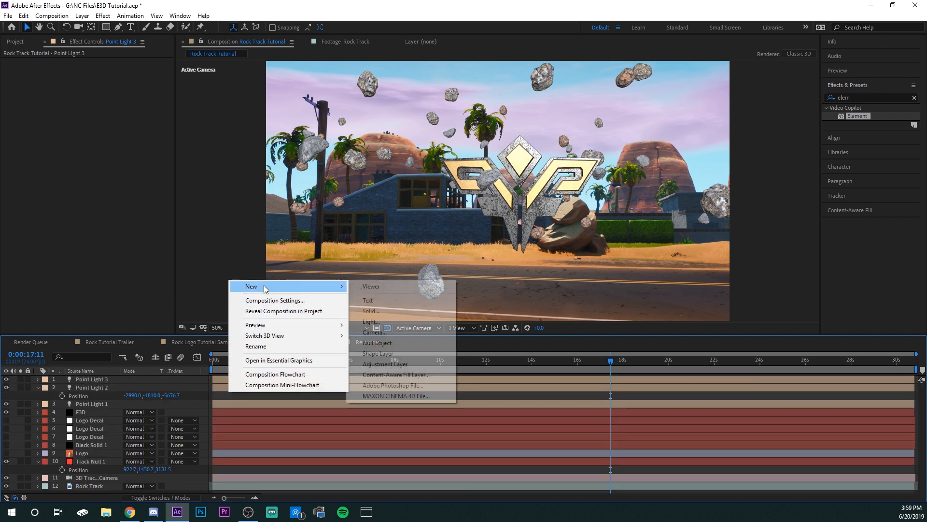
{"action": "left_click", "coordinate": [371, 322]}
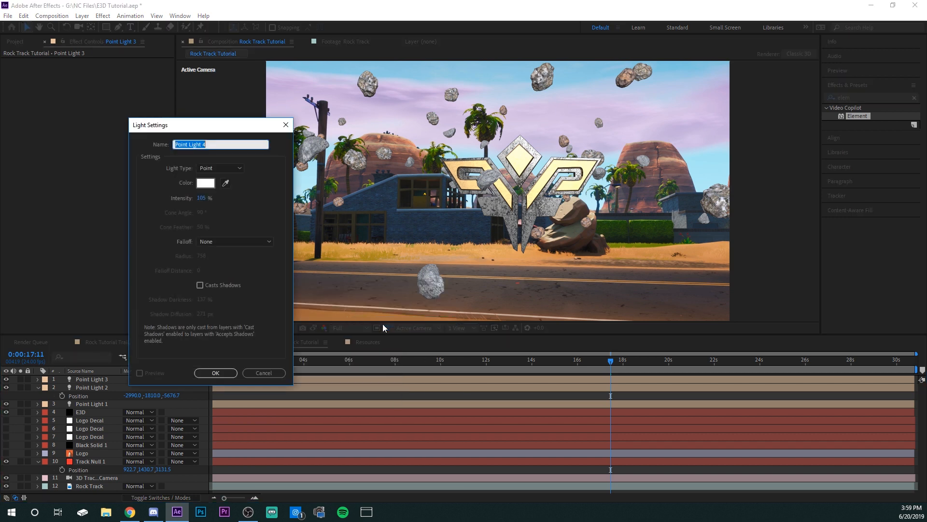
{"action": "left_click", "coordinate": [205, 183]}
{"action": "mouse_move", "coordinate": [666, 302]}
{"action": "left_mouse_down"}
{"action": "mouse_move", "coordinate": [638, 235]}
{"action": "mouse_move", "coordinate": [659, 218]}
{"action": "left_mouse_up"}
{"action": "left_click", "coordinate": [667, 296]}
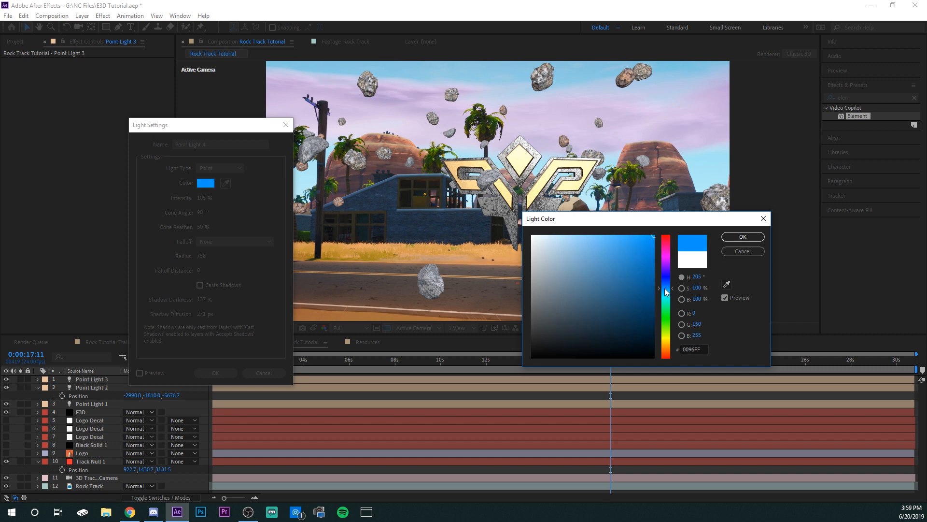
{"action": "left_click", "coordinate": [743, 237]}
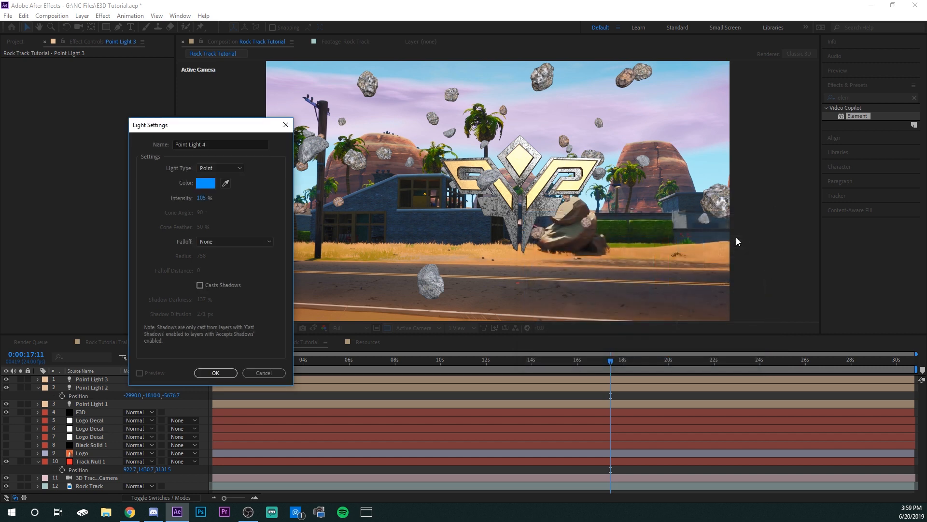
- Change the new light's color to a pale blue sampled from the sky and create the light
{"action": "left_click", "coordinate": [209, 187]}
{"action": "left_click", "coordinate": [670, 292]}
{"action": "left_click", "coordinate": [671, 289]}
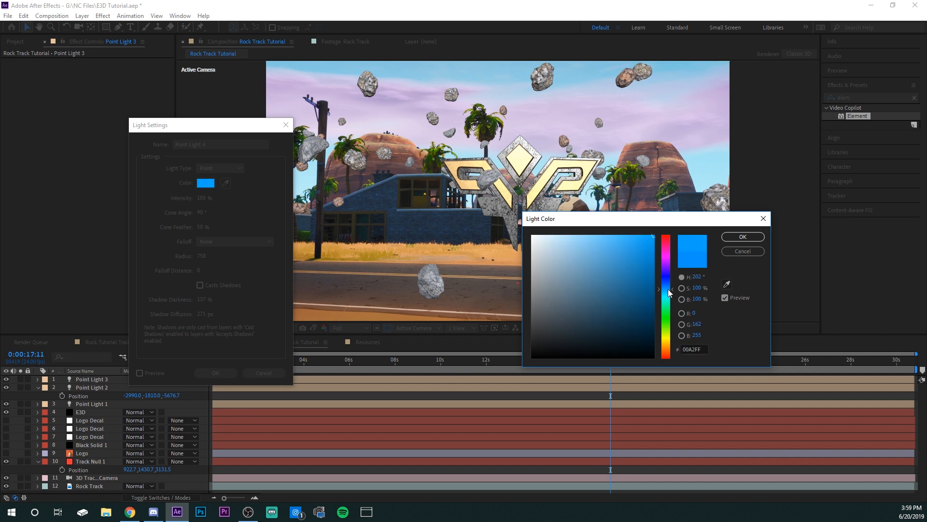
{"action": "left_click", "coordinate": [742, 236]}
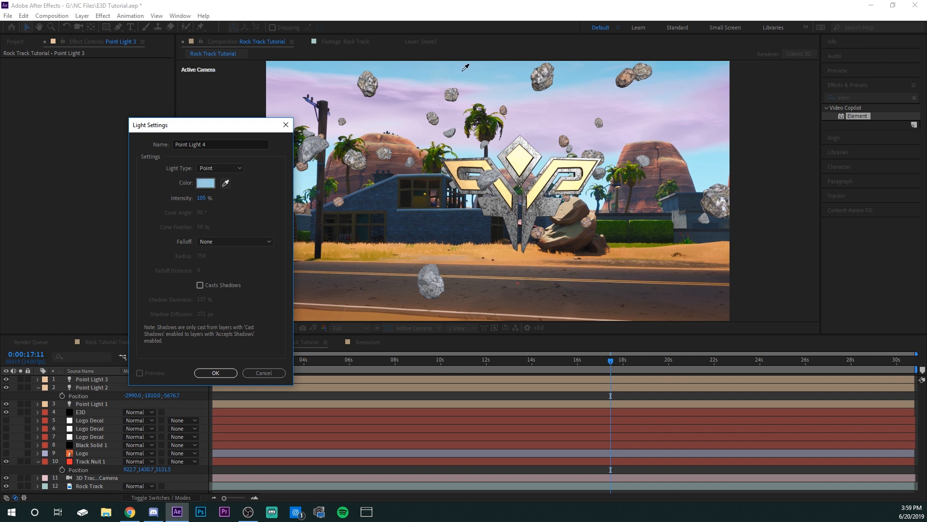
{"action": "left_click", "coordinate": [216, 373]}
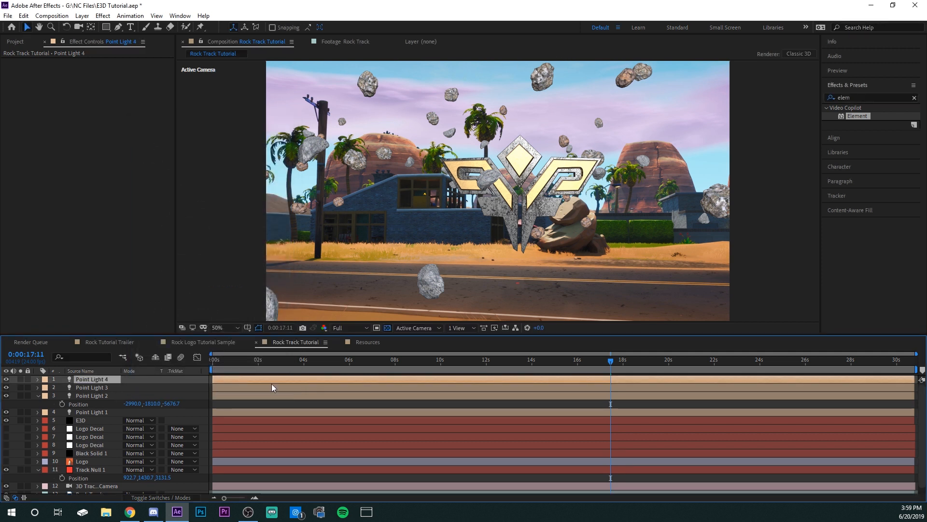
- Move Point Light 4 to about Y -9750, Z -11427 and view the frame at 0:00:06:15
{"action": "key", "text": "p"}
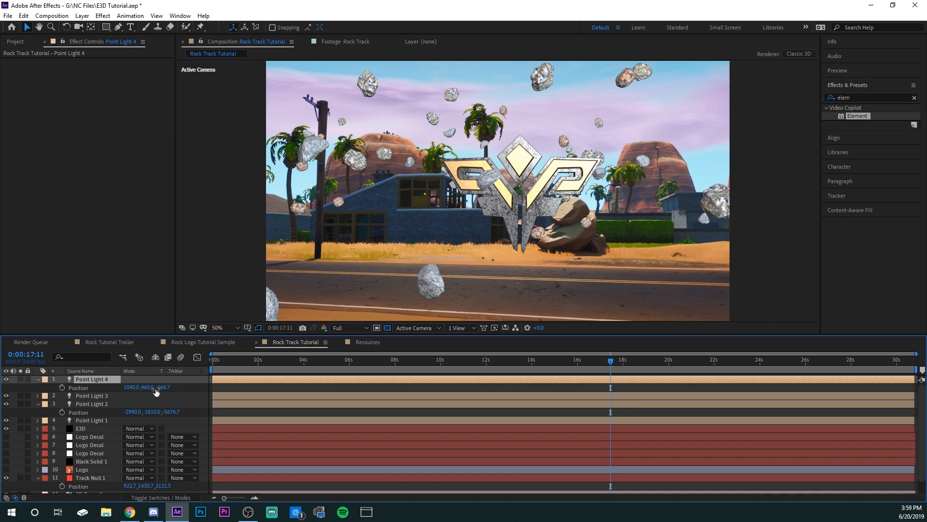
{"action": "left_click_drag", "start_coordinate": [232, 388], "coordinate": [54, 395]}
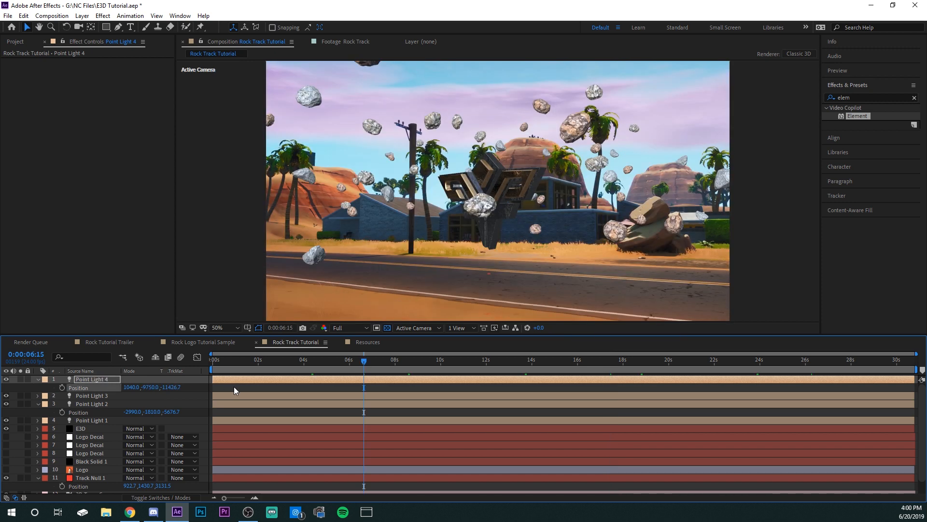
{"action": "left_click", "coordinate": [171, 390]}
- Duplicate Point Light 4 and move the copy to a Z position of about -537
{"action": "left_click", "coordinate": [108, 380]}
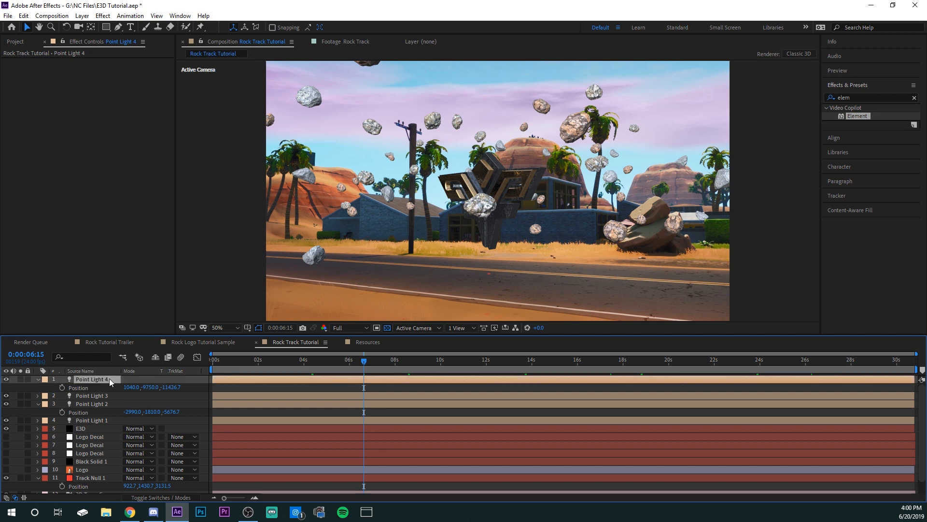
{"action": "left_click", "coordinate": [97, 380]}
{"action": "key", "text": "ctrl+d"}
{"action": "key", "text": "p"}
{"action": "left_click_drag", "start_coordinate": [172, 387], "coordinate": [687, 376]}
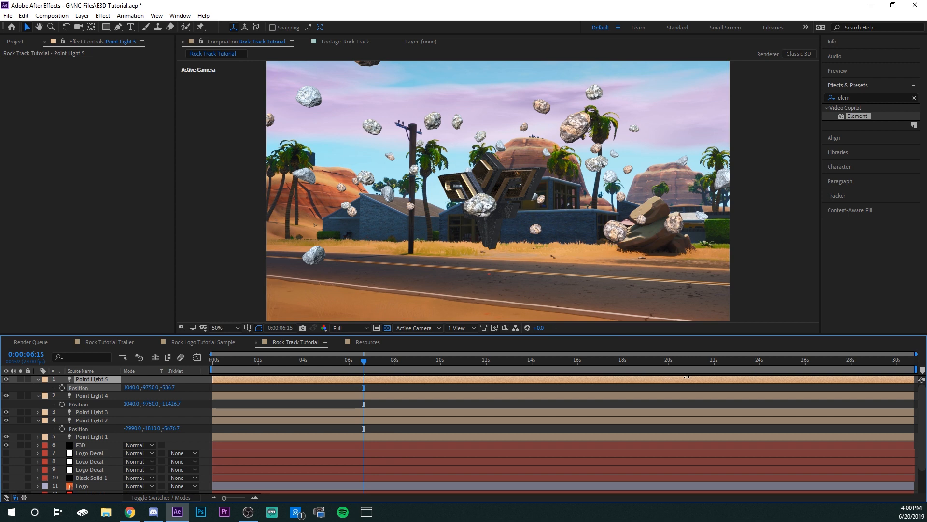
{"action": "scroll", "coordinate": [604, 179], "scroll_direction": "down", "scroll_amount": 4}
{"action": "left_click_drag", "start_coordinate": [511, 151], "coordinate": [617, 189]}
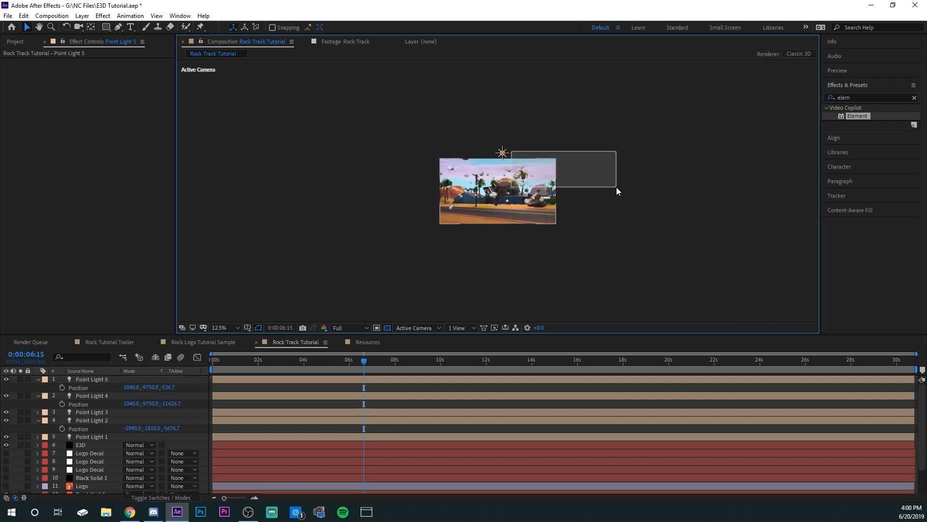
{"action": "left_click_drag", "start_coordinate": [617, 190], "coordinate": [618, 192]}
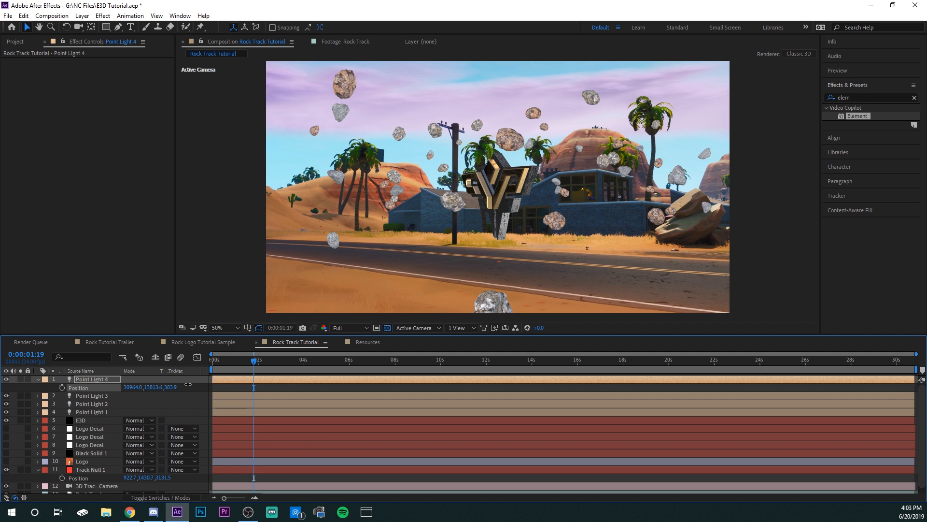
- Move Point Light 4 to a Y position of about 18694 and duplicate the light twice
{"action": "left_click_drag", "start_coordinate": [411, 381], "coordinate": [661, 358]}
{"action": "left_click_drag", "start_coordinate": [530, 367], "coordinate": [387, 370]}
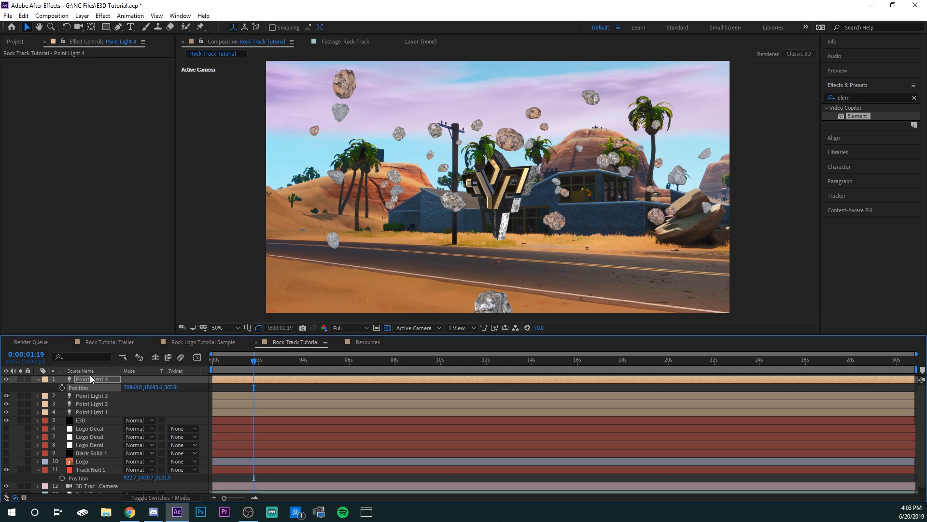
{"action": "key", "text": "ctrl+d"}
{"action": "key", "text": "ctrl+d"}
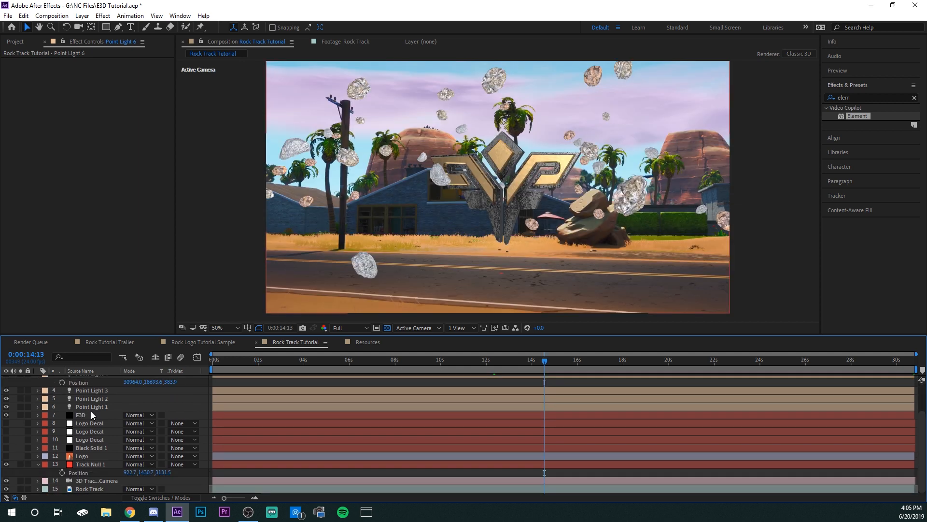
- Collapse the revealed Position properties of Point Lights 4, 5 and 6
{"action": "left_click", "coordinate": [92, 414]}
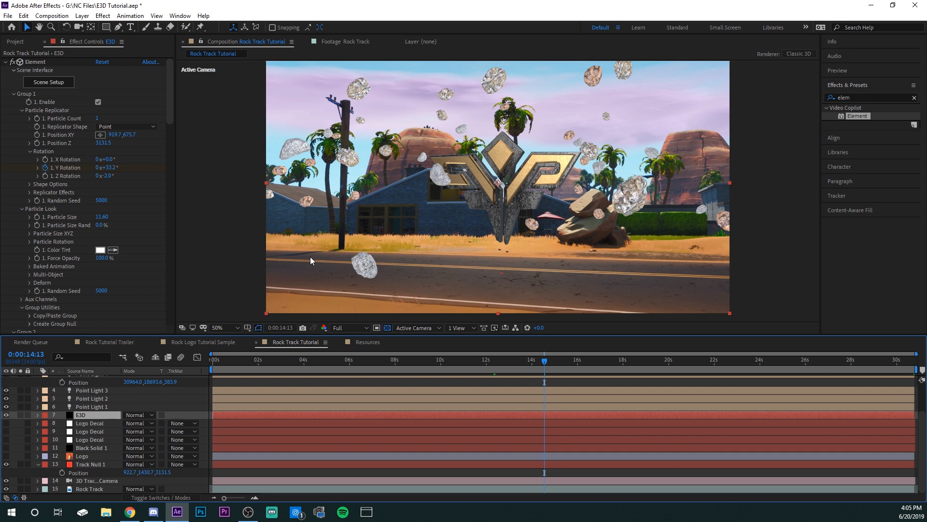
{"action": "scroll", "coordinate": [41, 256], "scroll_direction": "down", "scroll_amount": 8}
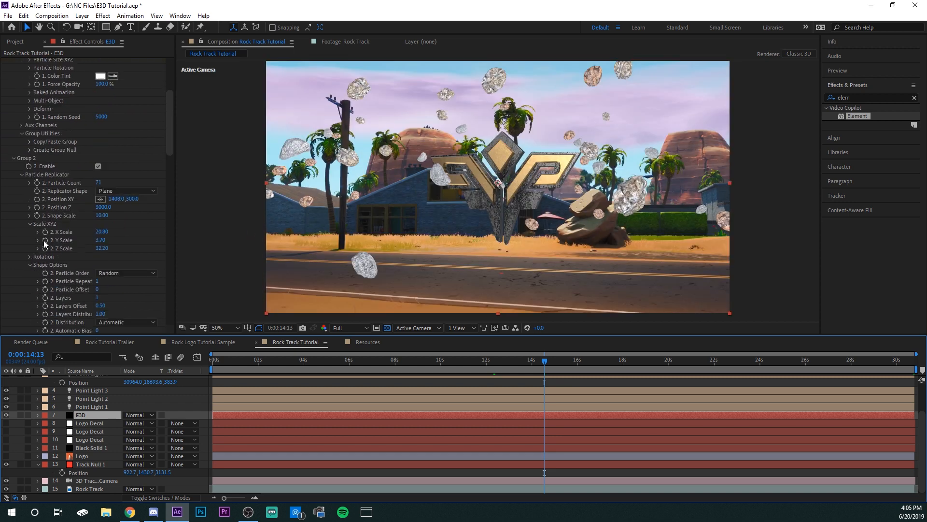
{"action": "scroll", "coordinate": [111, 393], "scroll_direction": "up", "scroll_amount": 3}
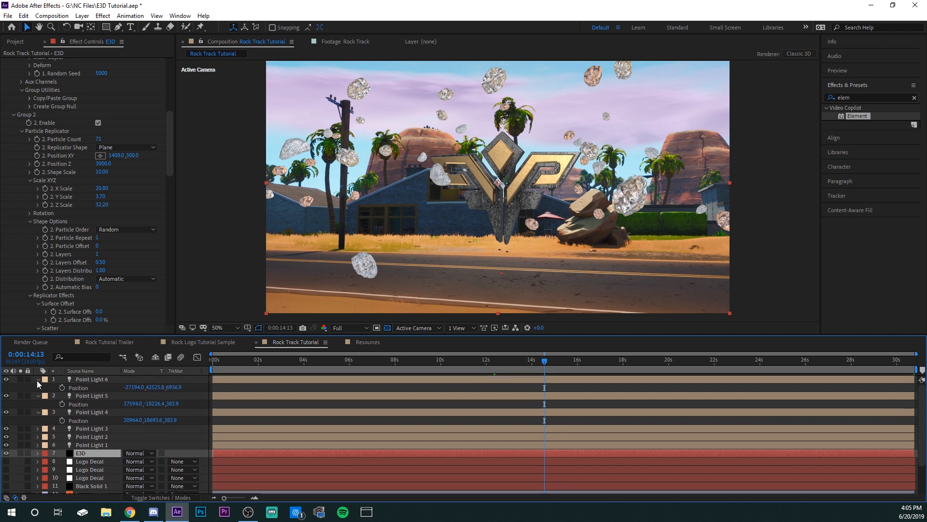
{"action": "left_click", "coordinate": [37, 380]}
{"action": "left_click", "coordinate": [39, 387]}
{"action": "left_click", "coordinate": [39, 395]}
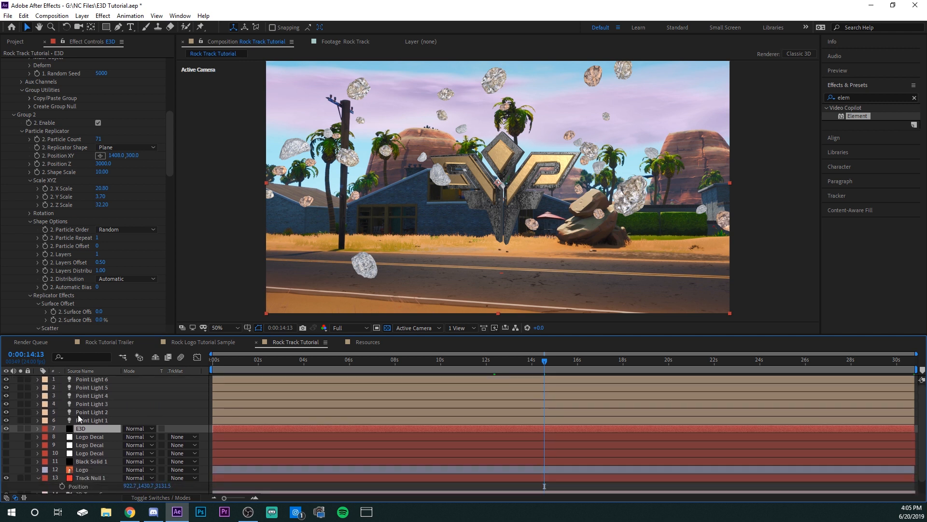
- Set Point Light 1's Shadow Darkness to 223% and Shadow Diffusion to 93 pixels, then collapse its properties
{"action": "left_click", "coordinate": [99, 421]}
{"action": "left_click", "coordinate": [38, 421]}
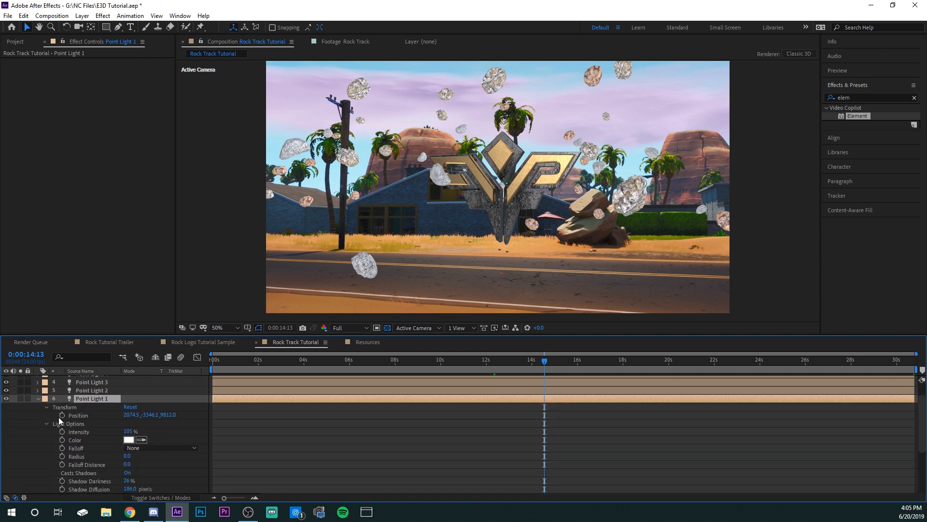
{"action": "scroll", "coordinate": [51, 416], "scroll_direction": "down", "scroll_amount": 2}
{"action": "key", "text": "comma"}
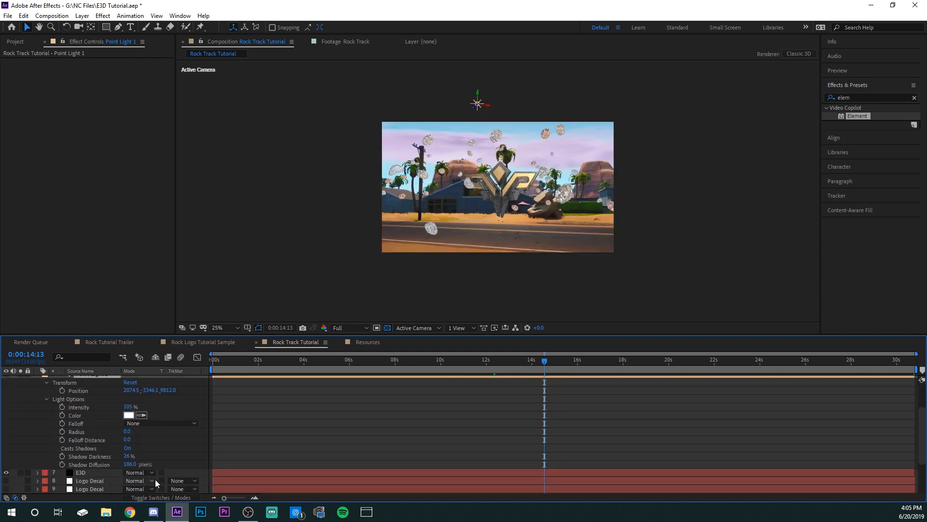
{"action": "key", "text": "period"}
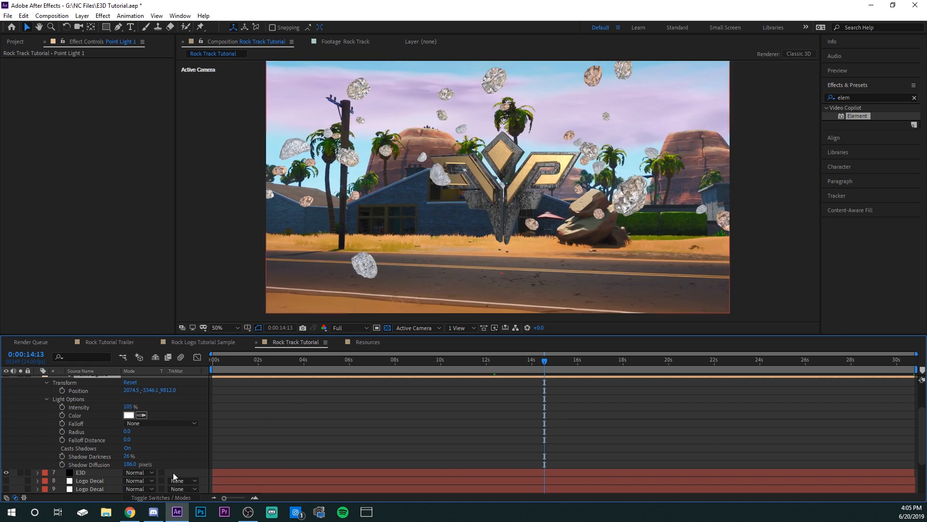
{"action": "left_click_drag", "start_coordinate": [128, 456], "coordinate": [193, 455]}
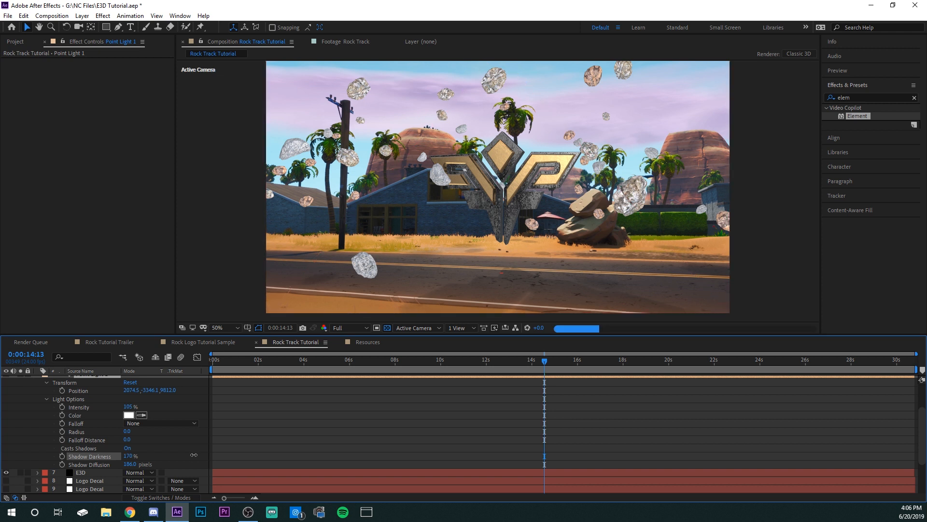
{"action": "left_click_drag", "start_coordinate": [130, 464], "coordinate": [158, 456]}
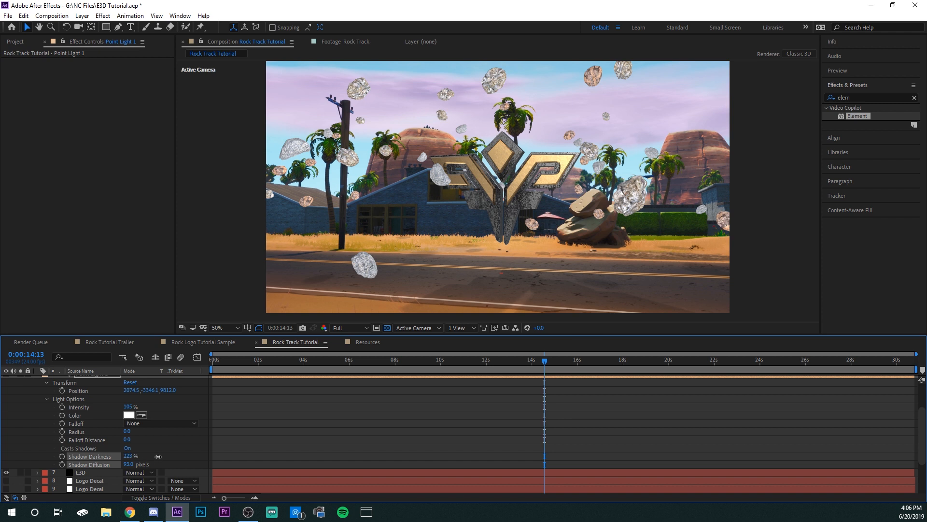
{"action": "left_click", "coordinate": [395, 426]}
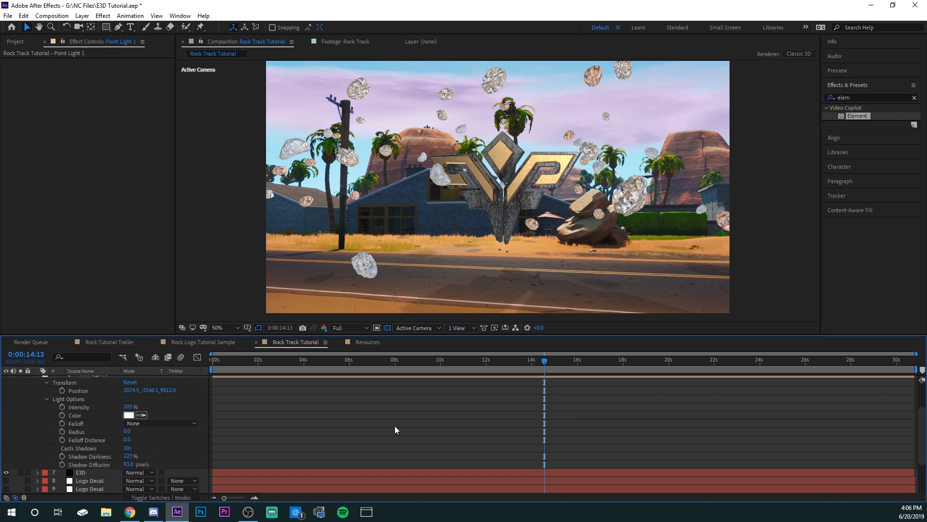
{"action": "left_click", "coordinate": [38, 376]}
- In the E3D layer's Element render settings, set Add Lighting to Dramatic and check the Physical Environment options
{"action": "left_click", "coordinate": [94, 415]}
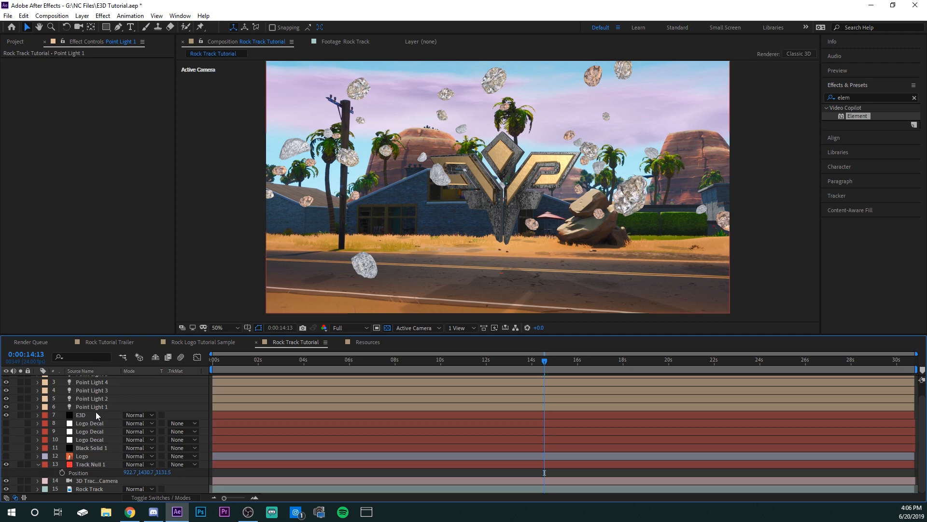
{"action": "scroll", "coordinate": [74, 243], "scroll_direction": "down", "scroll_amount": 10}
{"action": "scroll", "coordinate": [73, 242], "scroll_direction": "down", "scroll_amount": 9}
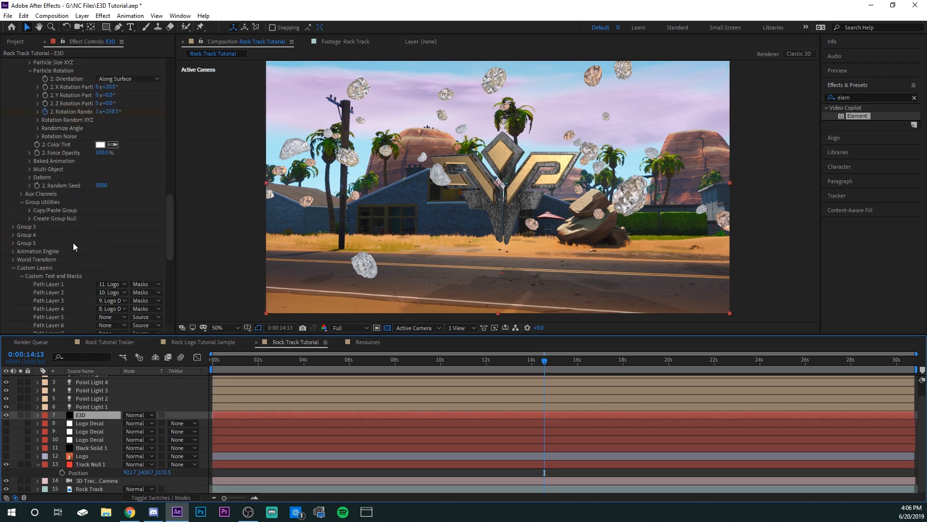
{"action": "scroll", "coordinate": [68, 238], "scroll_direction": "down", "scroll_amount": 12}
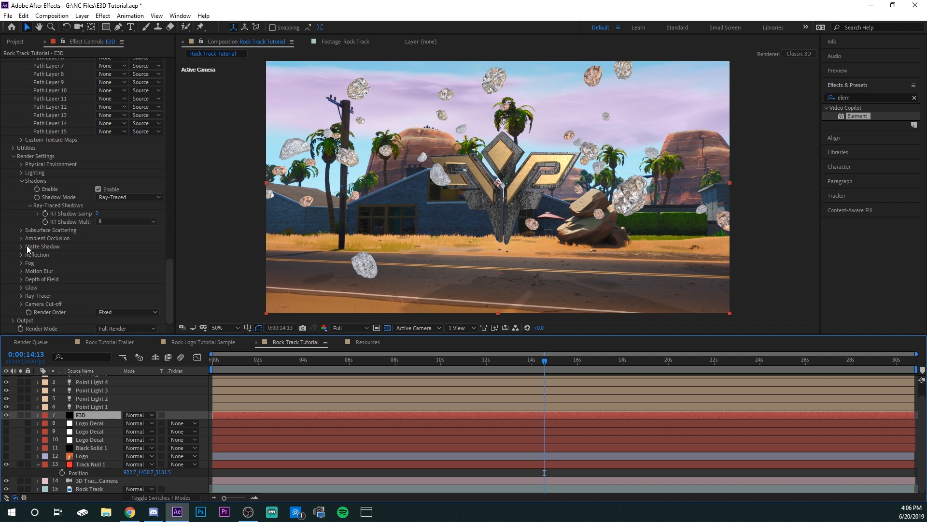
{"action": "left_click", "coordinate": [21, 172]}
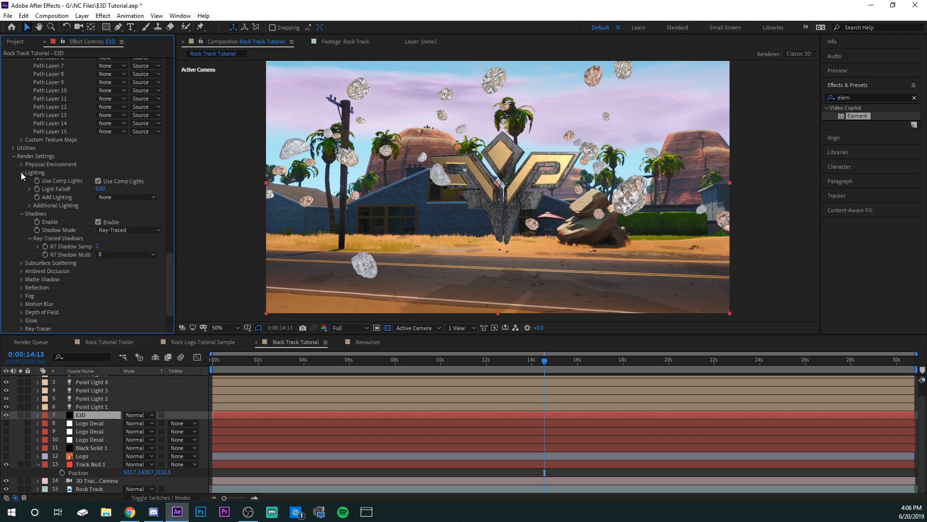
{"action": "left_click", "coordinate": [107, 198]}
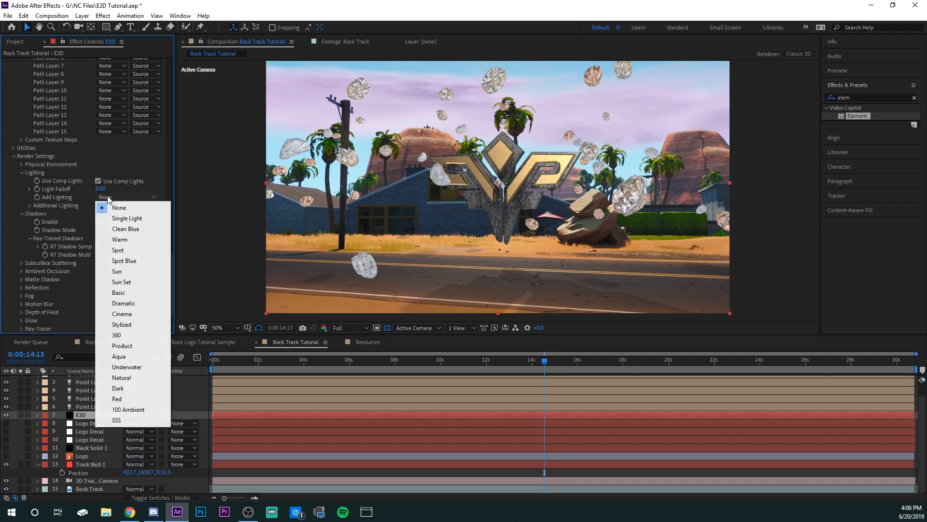
{"action": "left_click", "coordinate": [124, 303]}
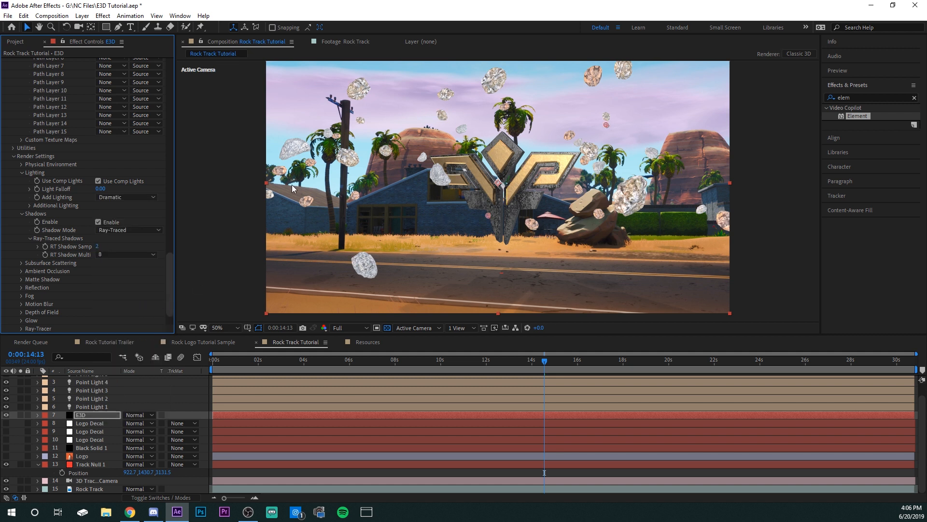
{"action": "left_click", "coordinate": [23, 163]}
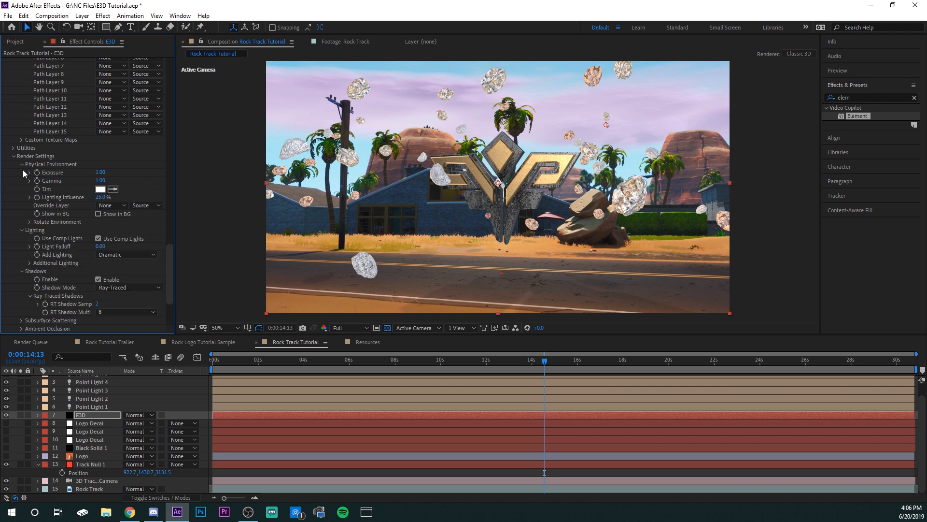
{"action": "left_click", "coordinate": [22, 164]}
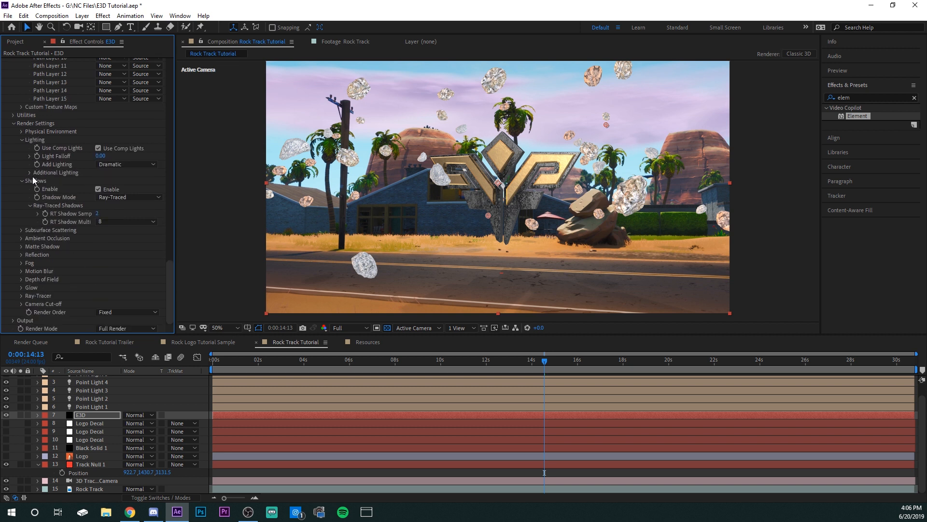
- Enable Ambient Occlusion in Element's render settings and raise the SSAO Intensity to 20.7
{"action": "left_click", "coordinate": [22, 238]}
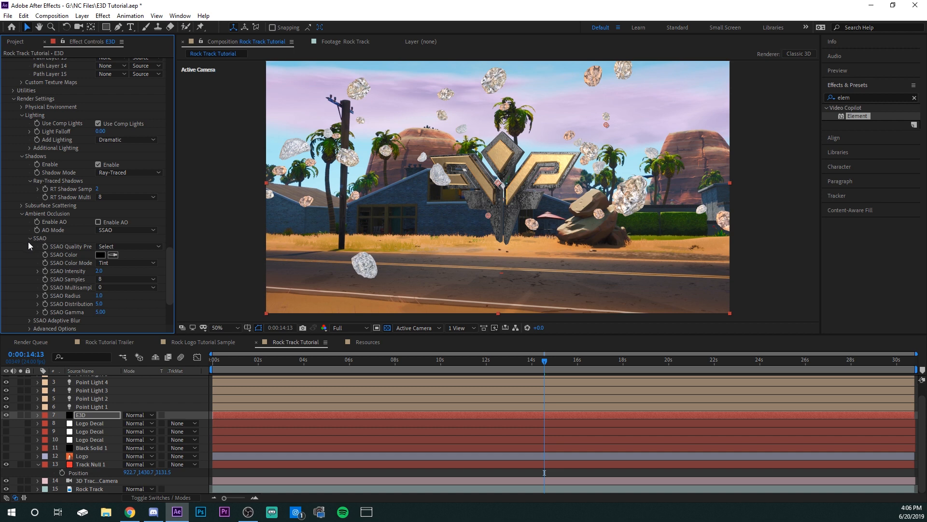
{"action": "left_click", "coordinate": [97, 222]}
{"action": "key", "text": "slash"}
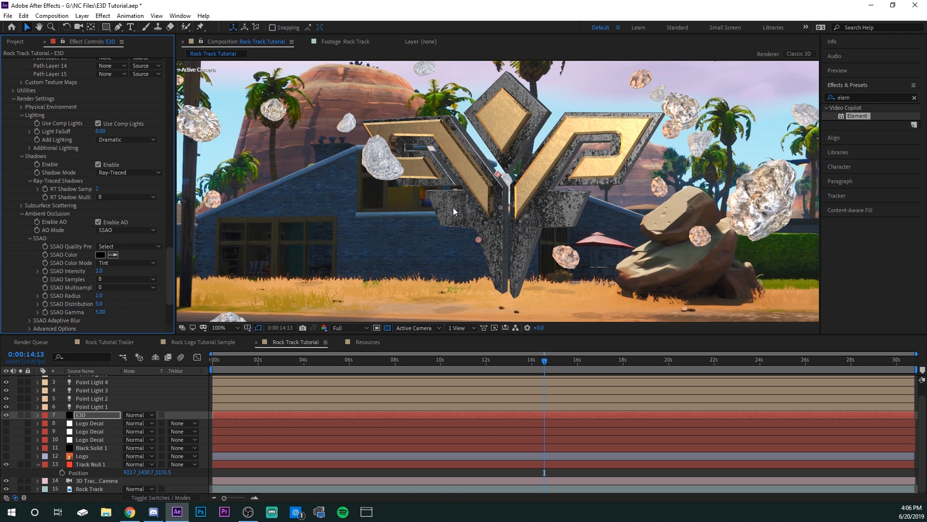
{"action": "mouse_move", "coordinate": [99, 271]}
{"action": "left_mouse_down"}
{"action": "mouse_move", "coordinate": [358, 264]}
{"action": "mouse_move", "coordinate": [210, 278]}
{"action": "mouse_move", "coordinate": [230, 277]}
{"action": "left_mouse_up"}
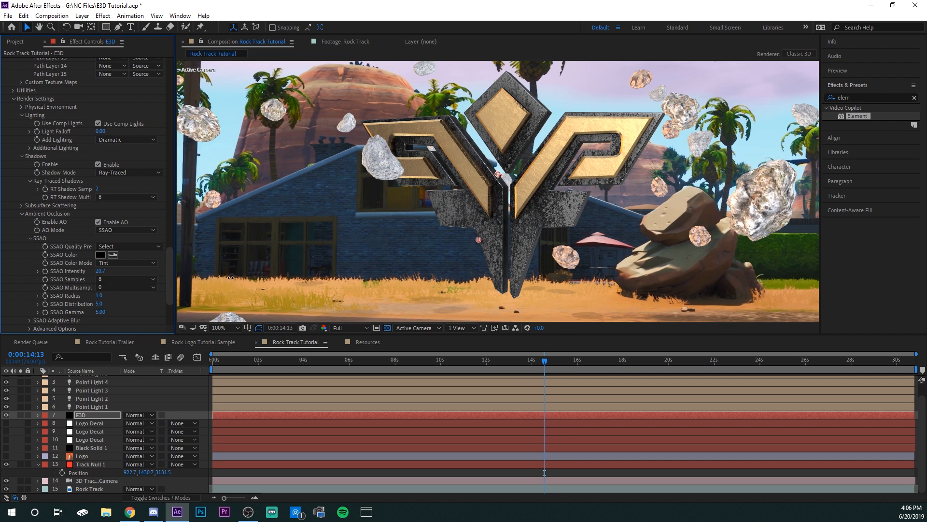
{"action": "scroll", "coordinate": [505, 195], "scroll_direction": "down", "scroll_amount": 2}
{"action": "scroll", "coordinate": [505, 195], "scroll_direction": "up", "scroll_amount": 2}
{"action": "left_click", "coordinate": [99, 223]}
{"action": "scroll", "coordinate": [566, 176], "scroll_direction": "down", "scroll_amount": 2}
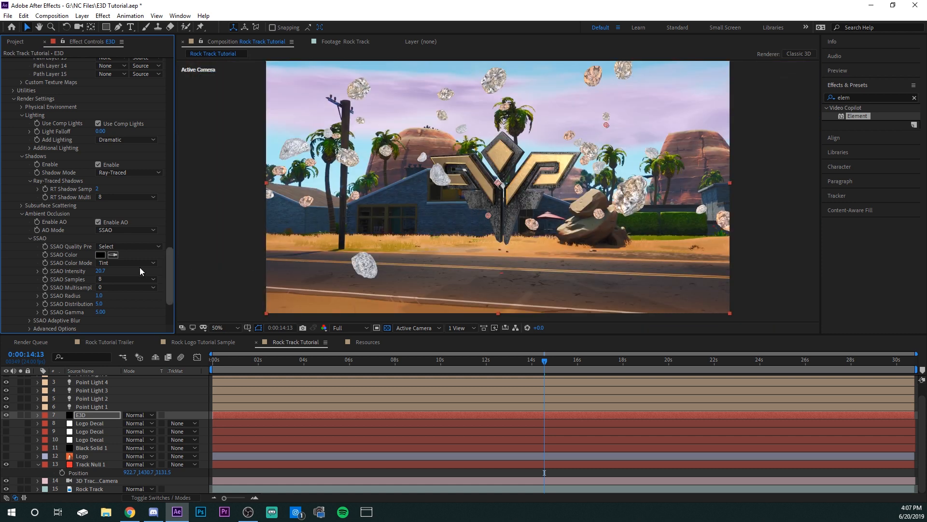
{"action": "scroll", "coordinate": [71, 245], "scroll_direction": "down", "scroll_amount": 4}
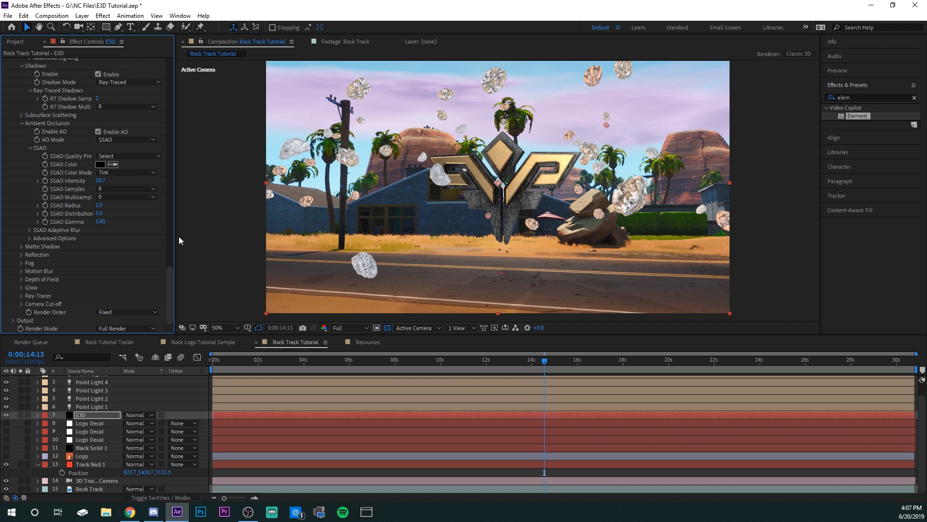
- Find the Fast Box Blur effect and apply it to the E3D layer
{"action": "left_click", "coordinate": [91, 416]}
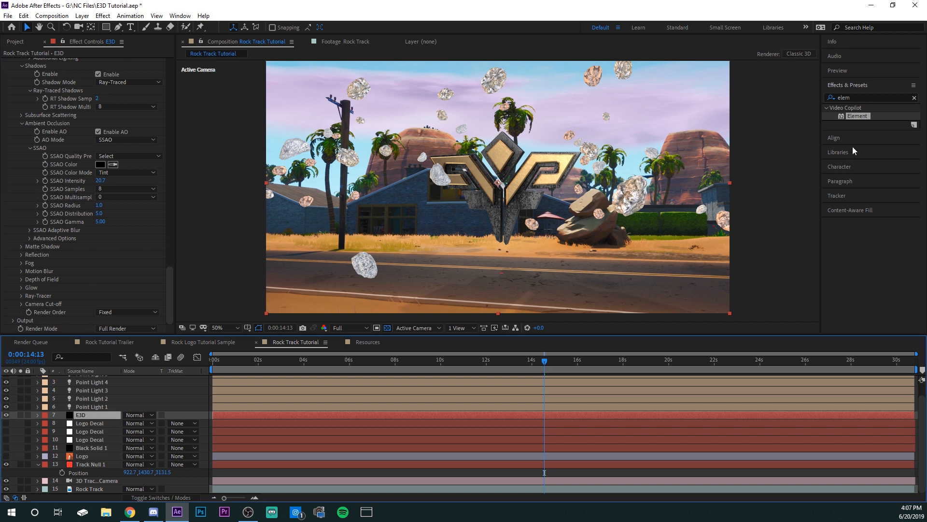
{"action": "left_click", "coordinate": [914, 98]}
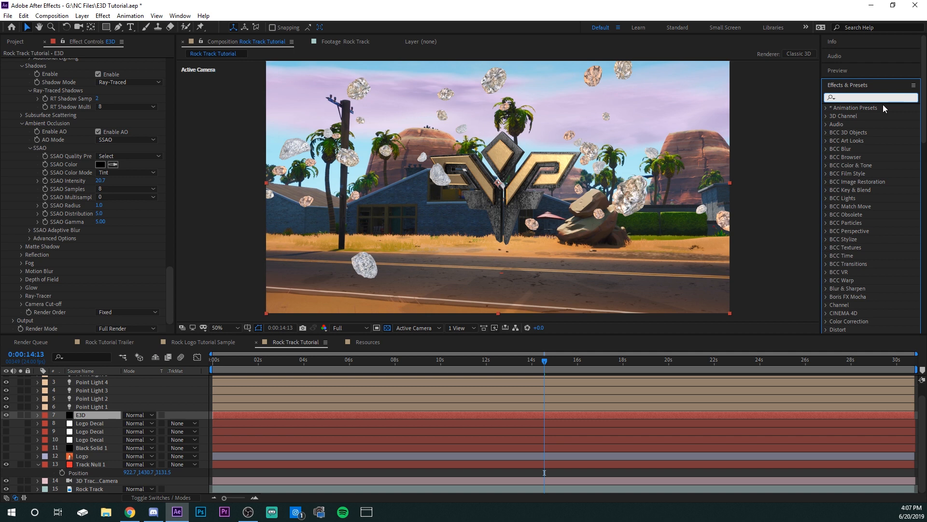
{"action": "type", "text": "fast box"}
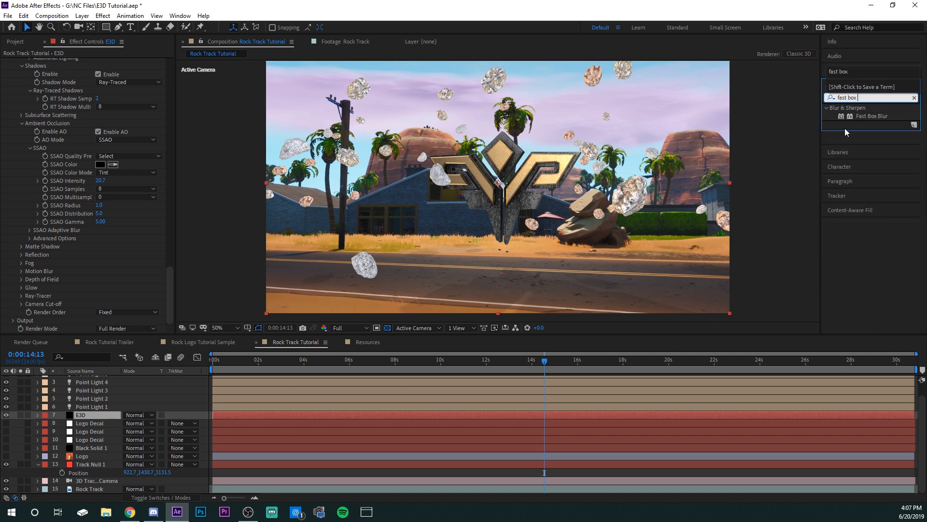
{"action": "double_click", "coordinate": [843, 116]}
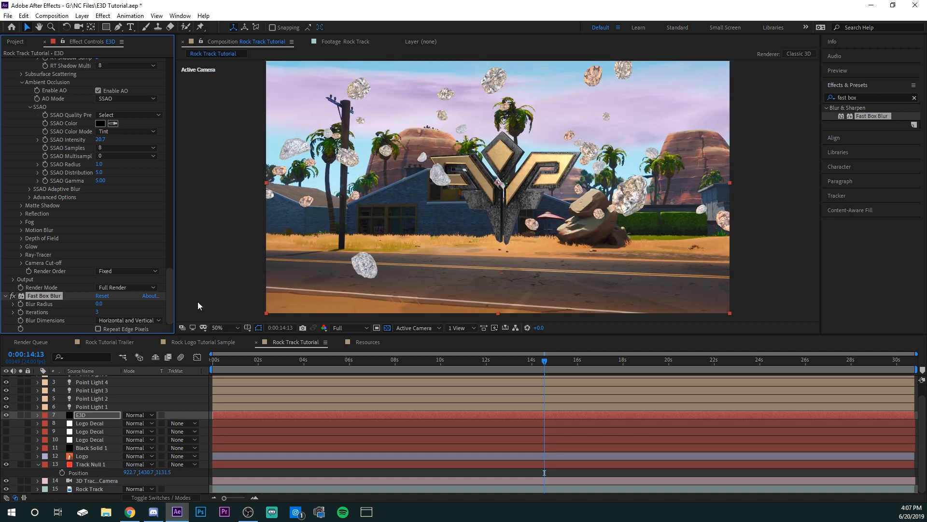
- Set the Fast Box Blur to a Blur Radius of 0.3 and 2 Iterations, and inspect the softened logo up close
{"action": "left_click", "coordinate": [99, 303]}
{"action": "key", "text": "Return"}
{"action": "left_click", "coordinate": [99, 312]}
{"action": "key", "text": "Return"}
{"action": "key", "text": "period"}
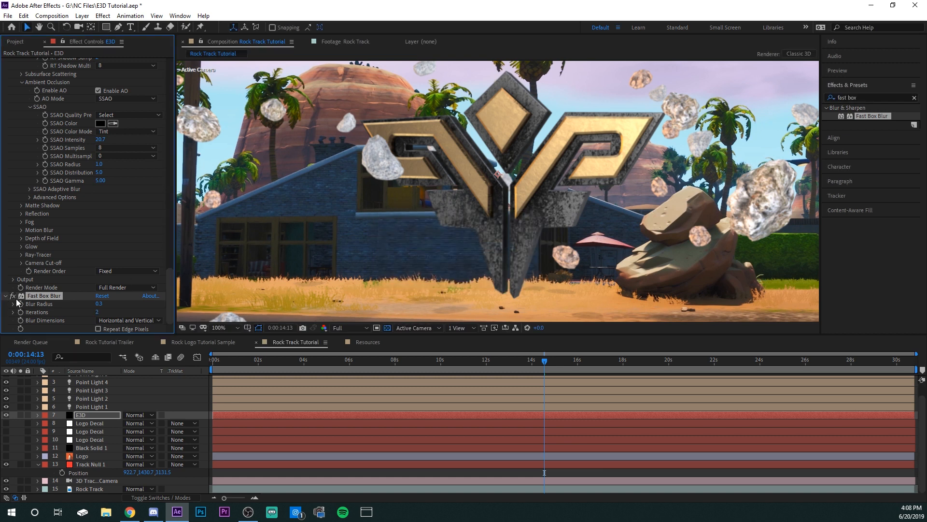
{"action": "key", "text": "comma"}
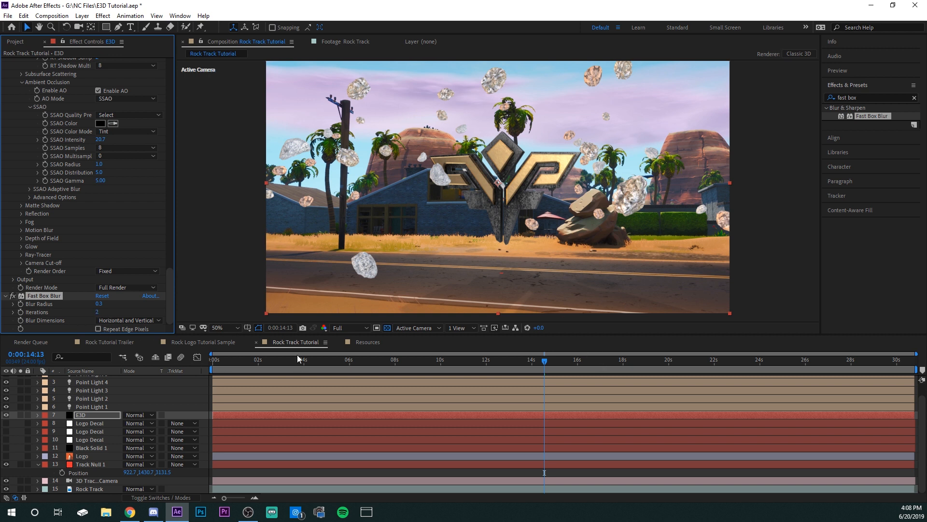
- Find the Curves color correction effect and apply it to the E3D layer
{"action": "left_click", "coordinate": [915, 97]}
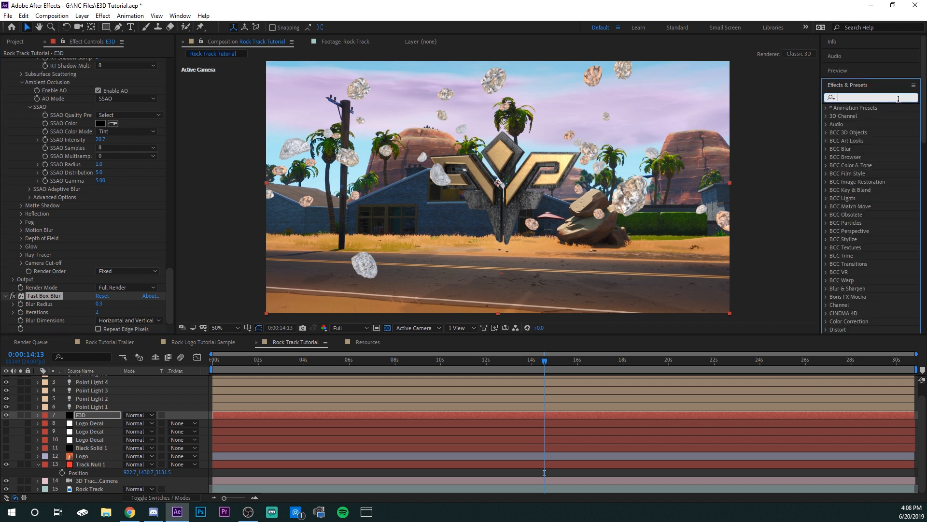
{"action": "type", "text": "curves"}
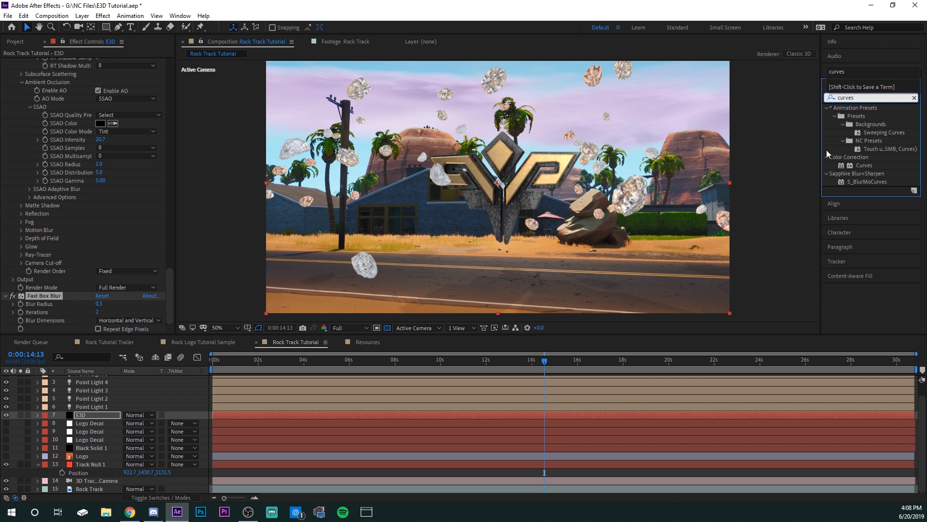
{"action": "double_click", "coordinate": [850, 165]}
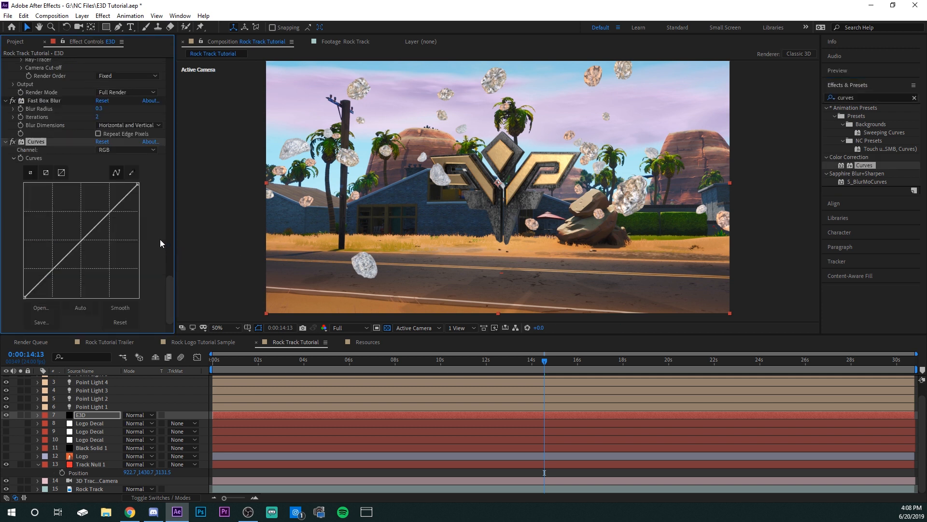
- Shape the E3D layer's RGB curve with one shadow point and one highlight point, both pulled below the diagonal to darken the logo and rocks
{"action": "left_click_drag", "start_coordinate": [45, 273], "coordinate": [49, 280]}
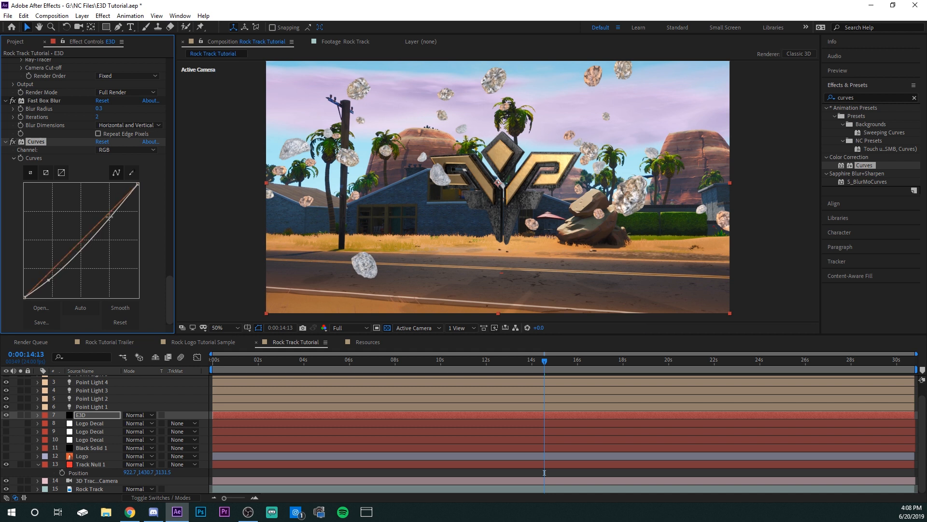
{"action": "left_click_drag", "start_coordinate": [109, 217], "coordinate": [116, 223]}
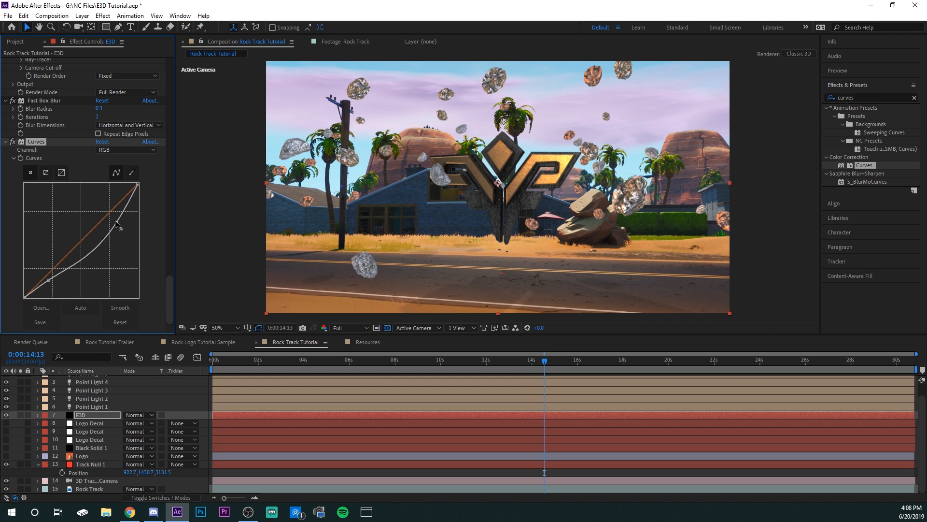
{"action": "left_click_drag", "start_coordinate": [49, 280], "coordinate": [52, 279]}
{"action": "left_click_drag", "start_coordinate": [115, 222], "coordinate": [109, 225]}
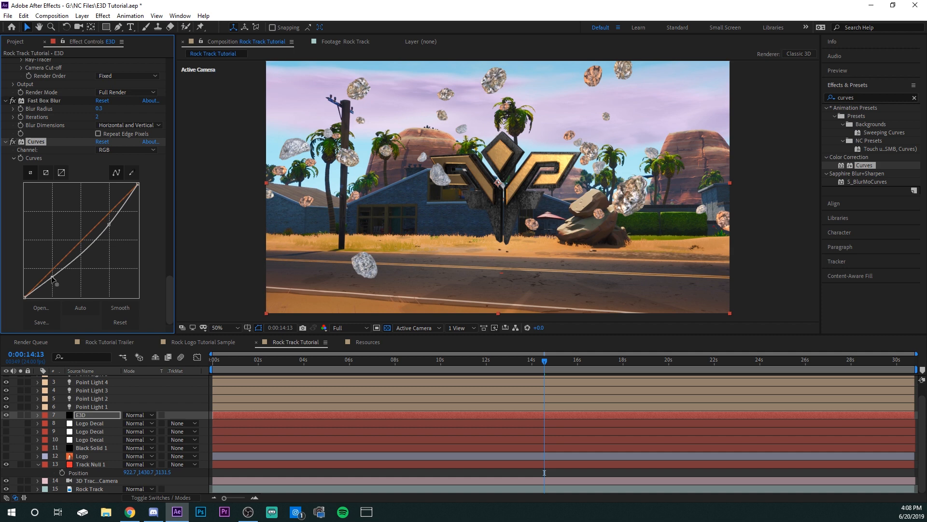
{"action": "left_click", "coordinate": [109, 227]}
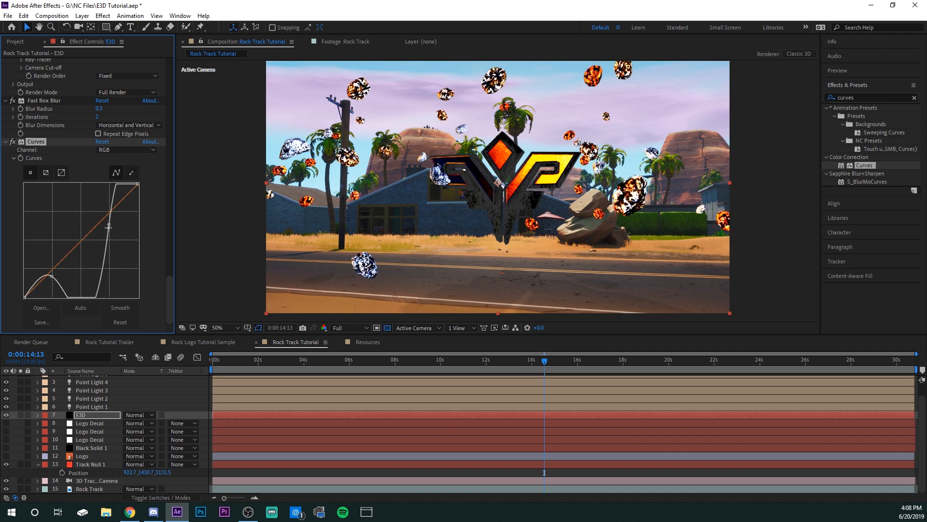
{"action": "left_click_drag", "start_coordinate": [108, 224], "coordinate": [112, 230]}
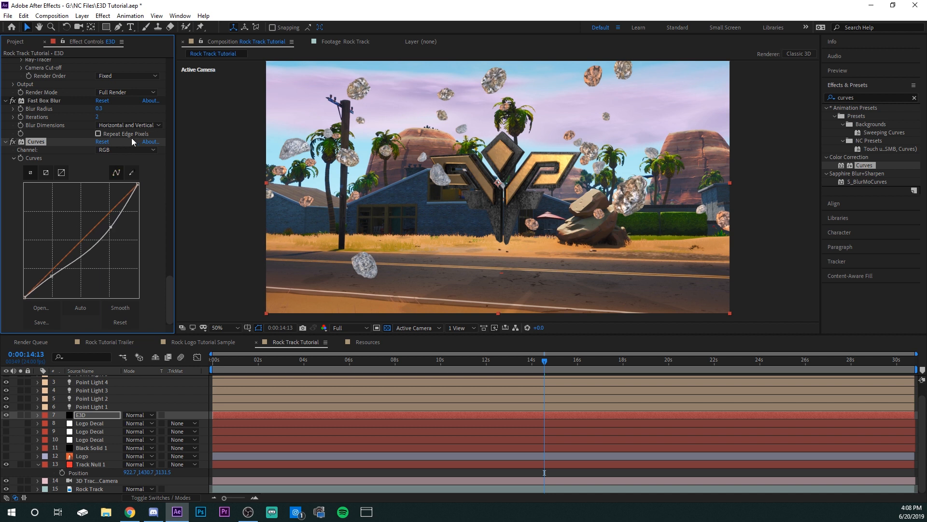
{"action": "left_click", "coordinate": [118, 150]}
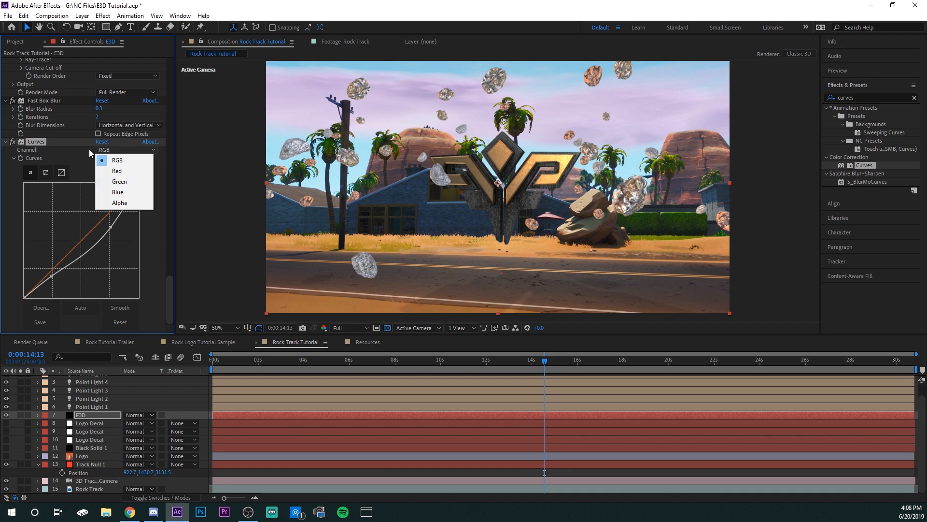
{"action": "left_click", "coordinate": [87, 150]}
- Find the Photo Filter effect and apply it to the E3D layer
{"action": "left_click", "coordinate": [89, 415]}
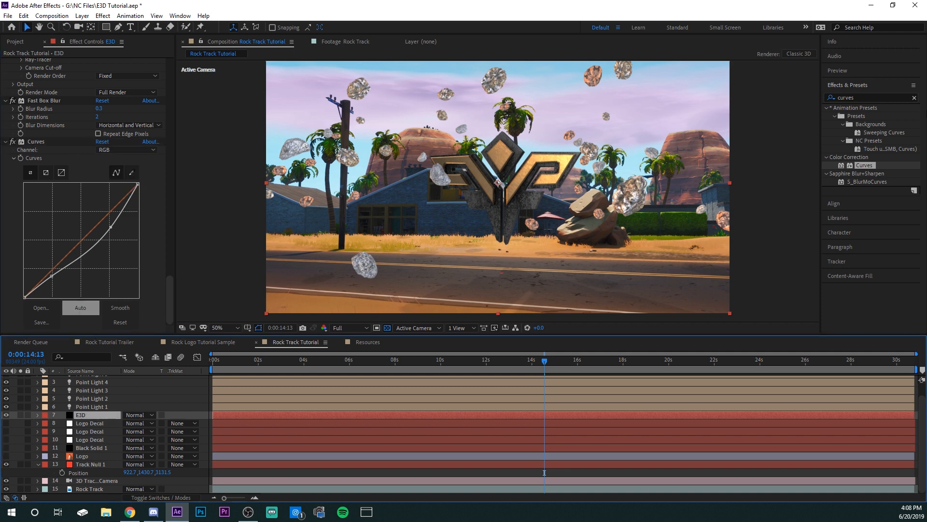
{"action": "left_click", "coordinate": [914, 98]}
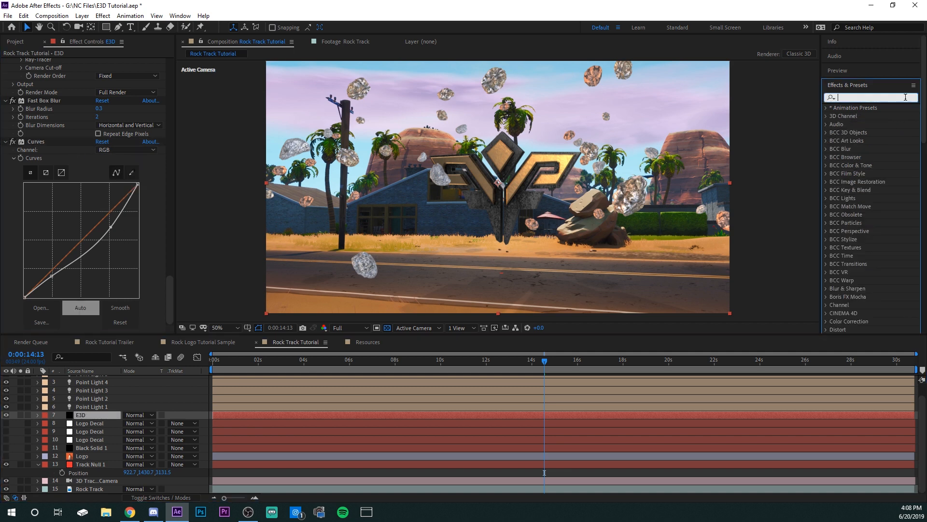
{"action": "type", "text": "photo"}
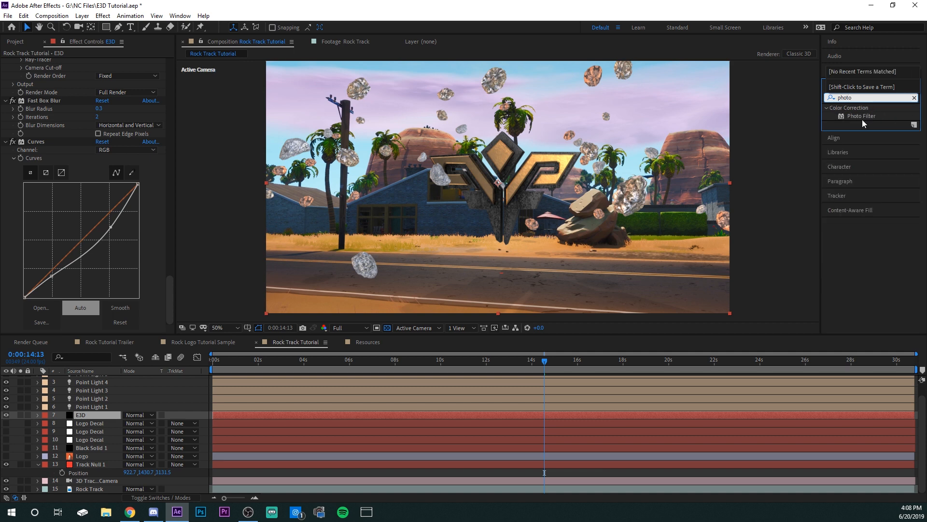
{"action": "left_click", "coordinate": [853, 118]}
{"action": "double_click", "coordinate": [853, 118]}
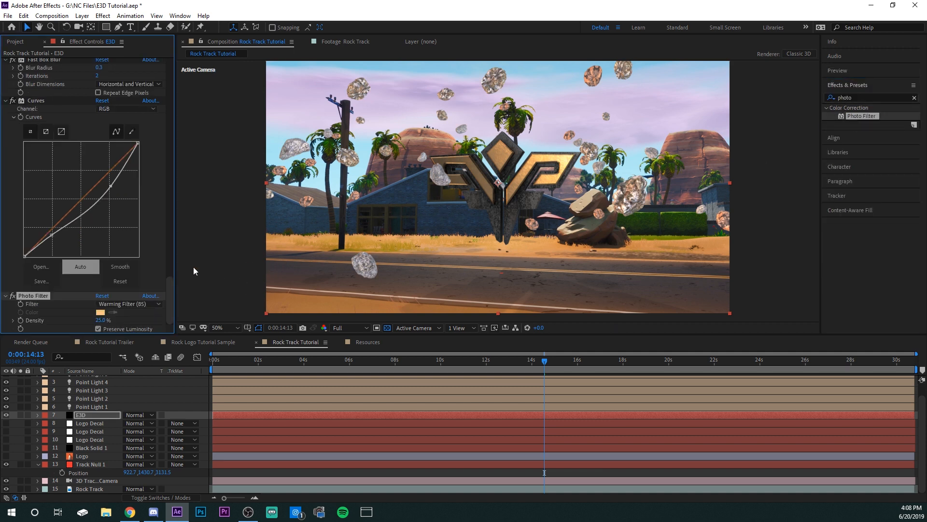
- Compare the Photo Filter's Warming Filter (LBA) and Warming Filter (81) options, and return to Warming Filter (85)
{"action": "left_click", "coordinate": [127, 304]}
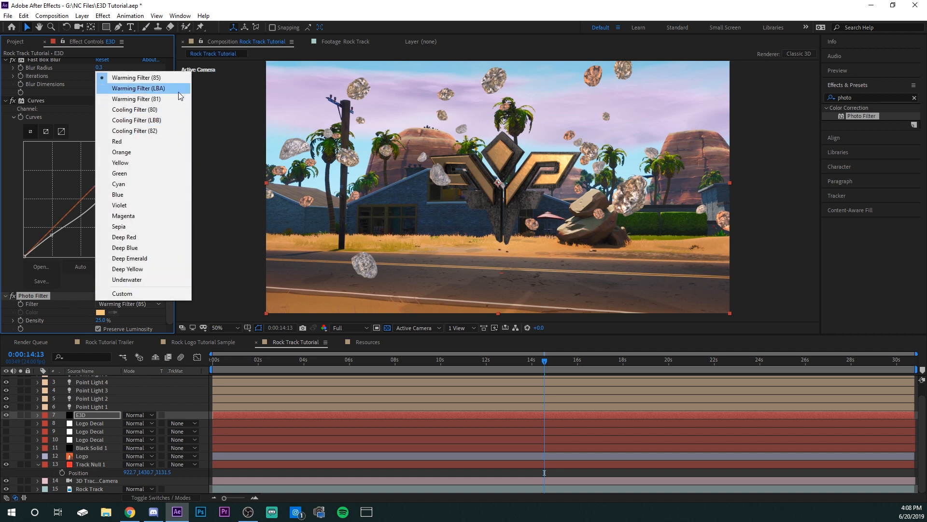
{"action": "left_click", "coordinate": [136, 87]}
{"action": "left_click", "coordinate": [128, 304]}
{"action": "left_click", "coordinate": [146, 100]}
{"action": "left_click", "coordinate": [129, 304]}
{"action": "left_click", "coordinate": [142, 80]}
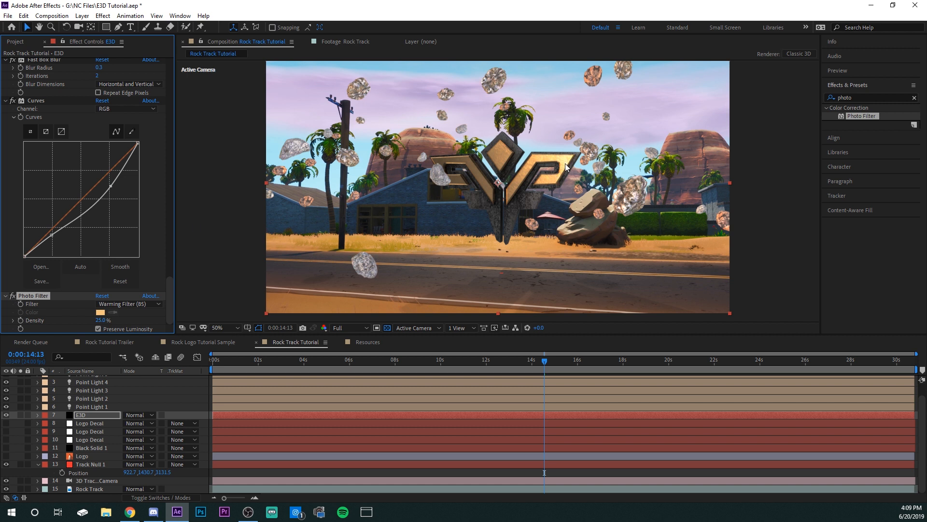
- Paste the copied adjustment layer with the Looks effect above Point Light 6 and preview the grade around 16 seconds
{"action": "left_click_drag", "start_coordinate": [255, 369], "coordinate": [577, 395]}
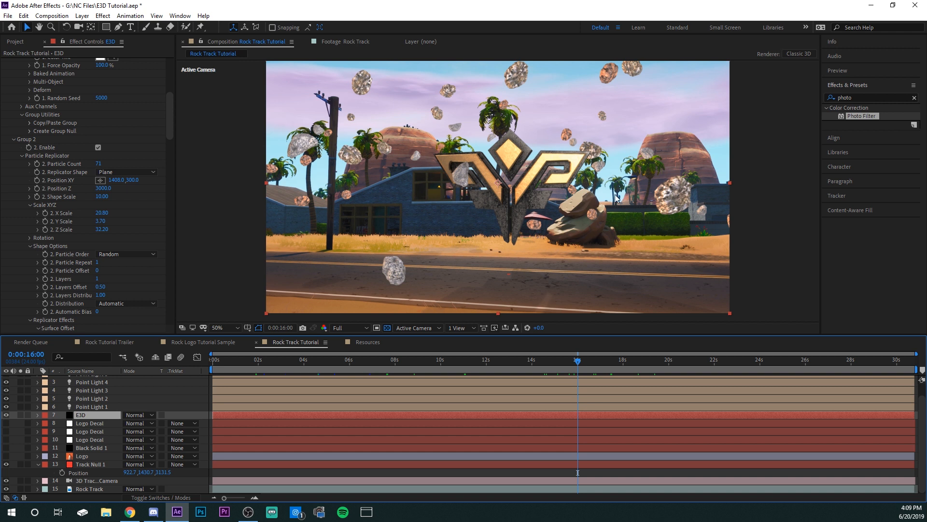
{"action": "scroll", "coordinate": [299, 408], "scroll_direction": "up", "scroll_amount": 1}
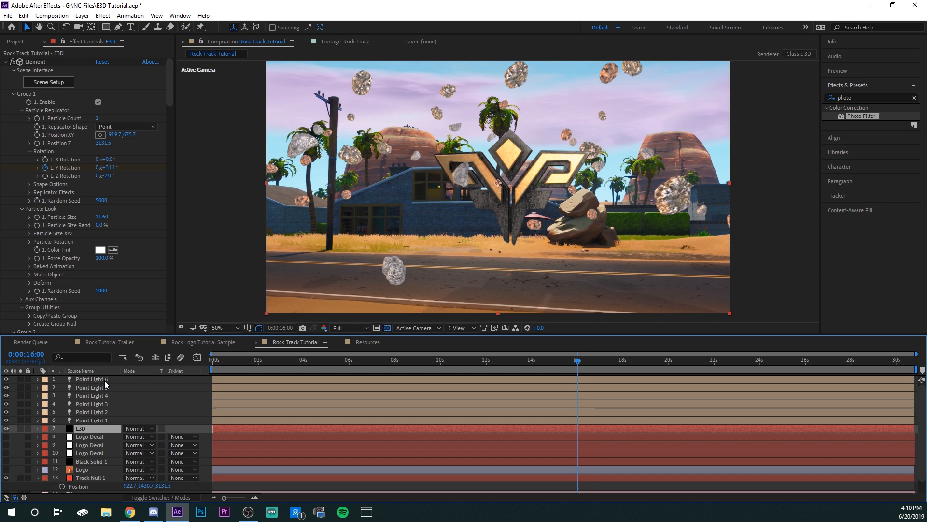
{"action": "left_click", "coordinate": [104, 381]}
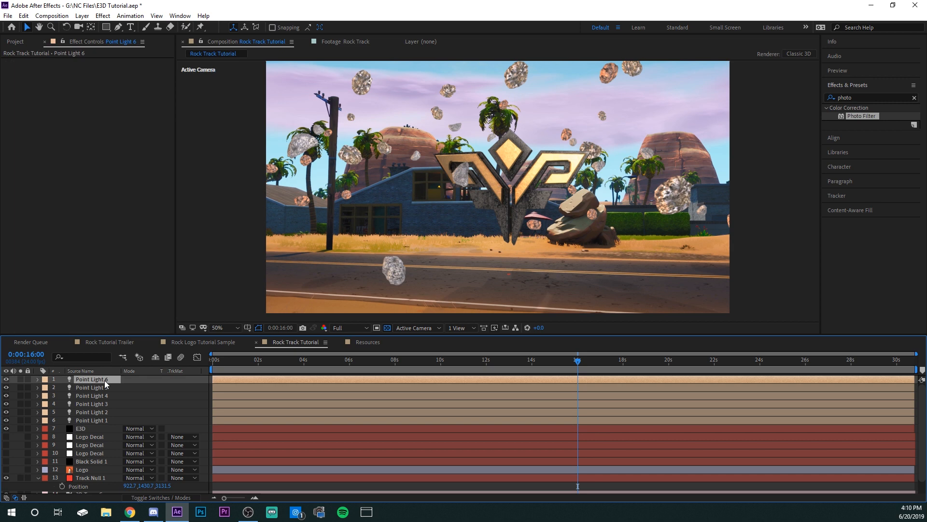
{"action": "key", "text": "ctrl+v"}
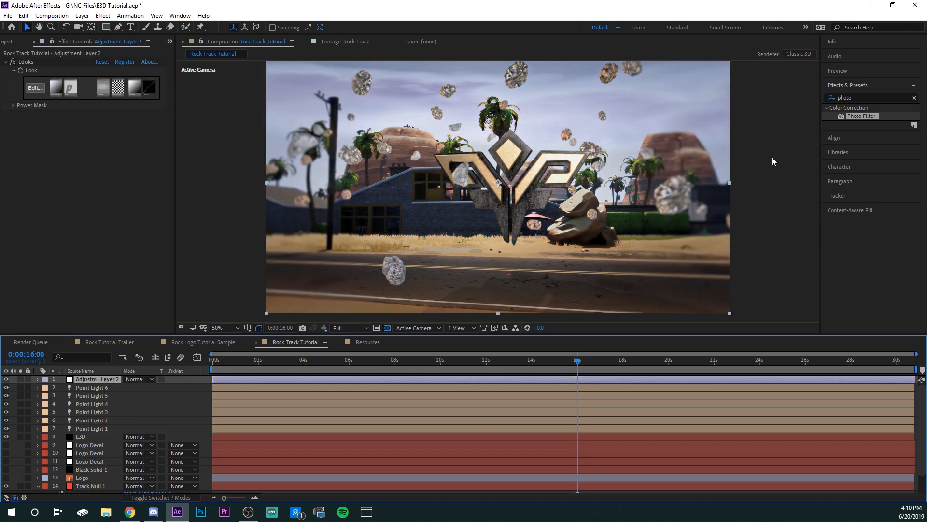
{"action": "left_click", "coordinate": [590, 362]}
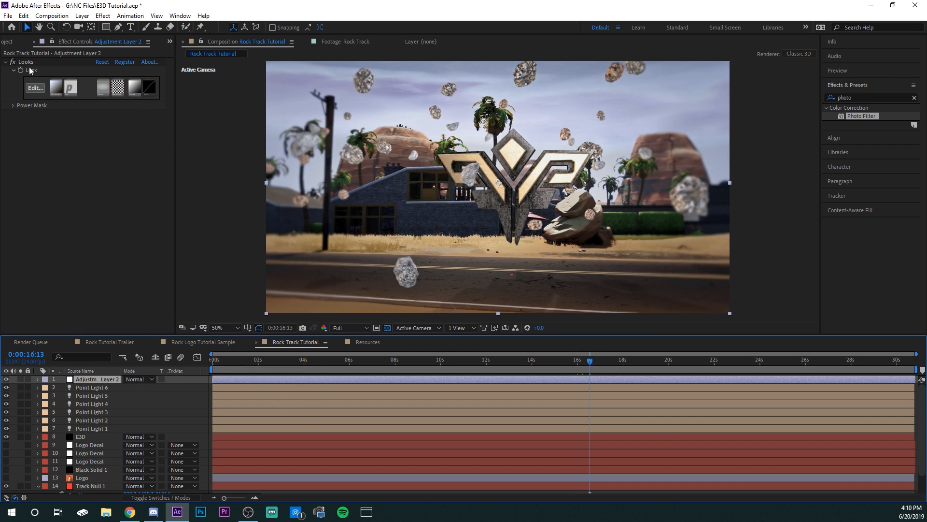
- Add Cinema Bars HD.png as the topmost layer, scale it to 85%, and preview the framed shot around 15 to 16 seconds
{"action": "left_click", "coordinate": [14, 42]}
{"action": "left_click_drag", "start_coordinate": [22, 176], "coordinate": [216, 377]}
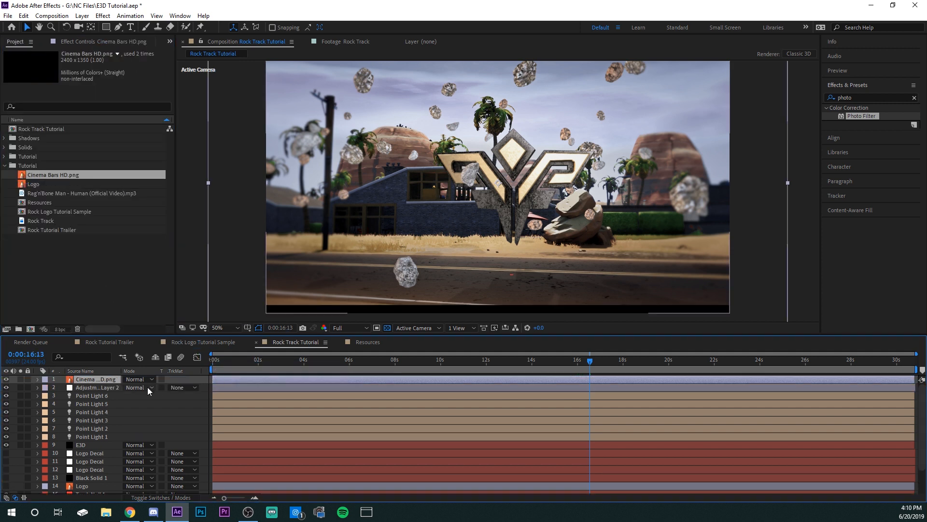
{"action": "key", "text": "s"}
{"action": "left_click", "coordinate": [134, 387]}
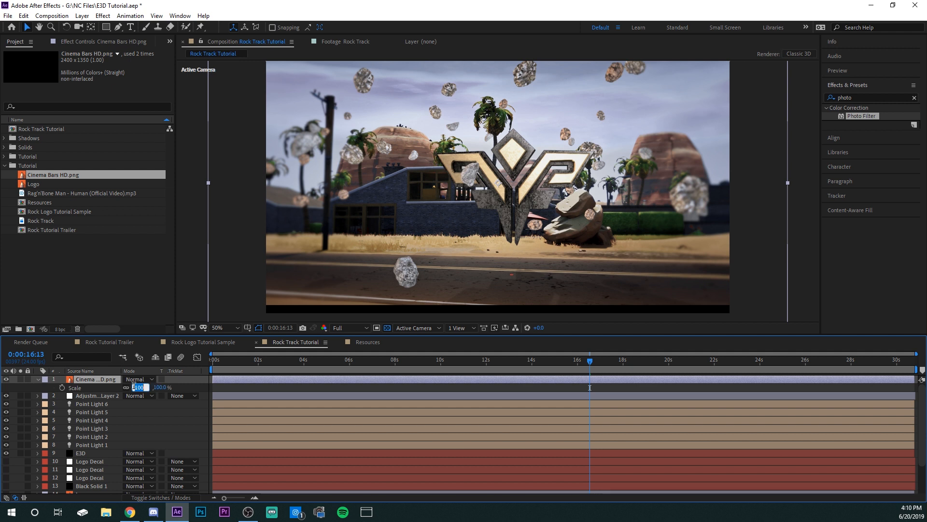
{"action": "type", "text": "85"}
{"action": "key", "text": "Return"}
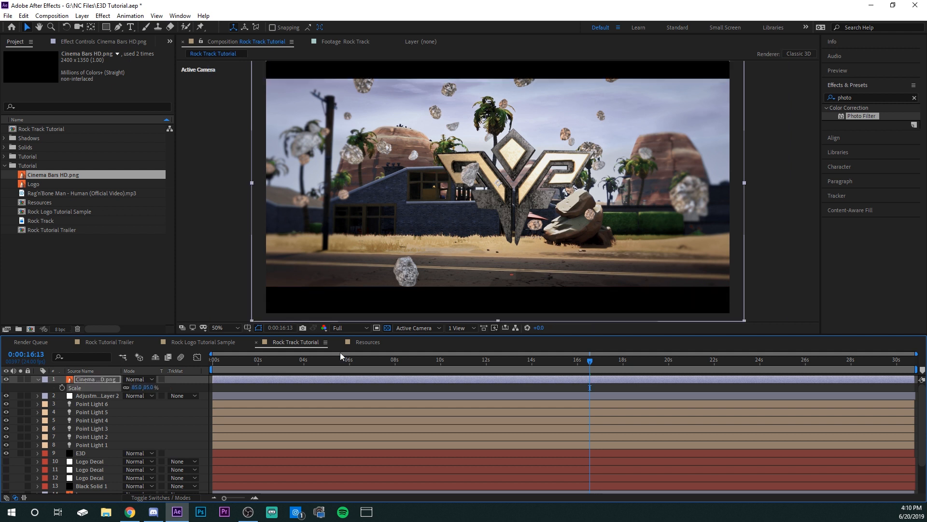
{"action": "left_click", "coordinate": [782, 247]}
{"action": "left_click_drag", "start_coordinate": [591, 367], "coordinate": [571, 385]}
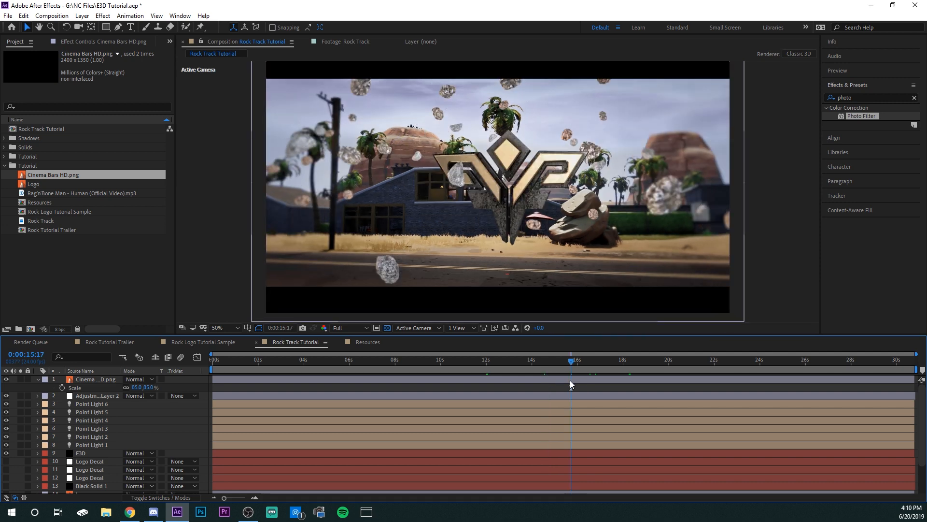